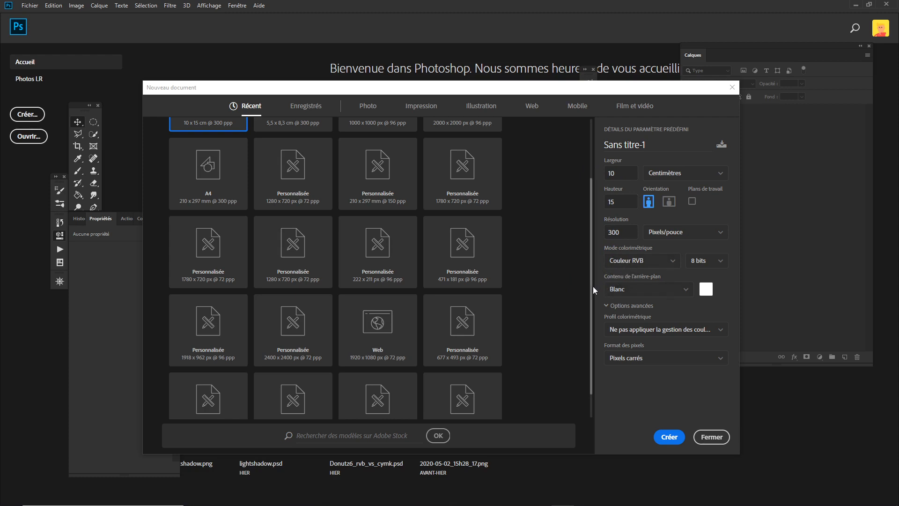
Create a new portrait document of 10 x 15 cm at 300 ppi with a white background, and collapse the document properties
{"action": "left_click", "coordinate": [669, 437]}
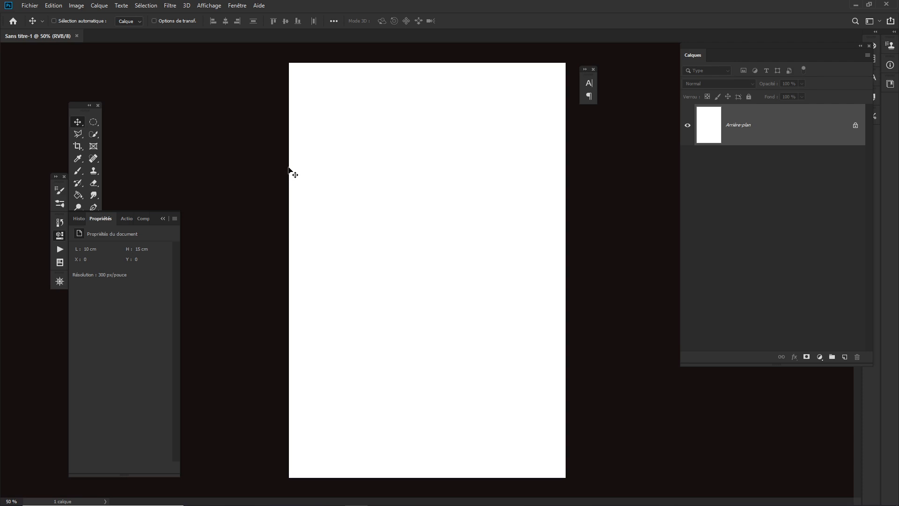
{"action": "left_click", "coordinate": [164, 219]}
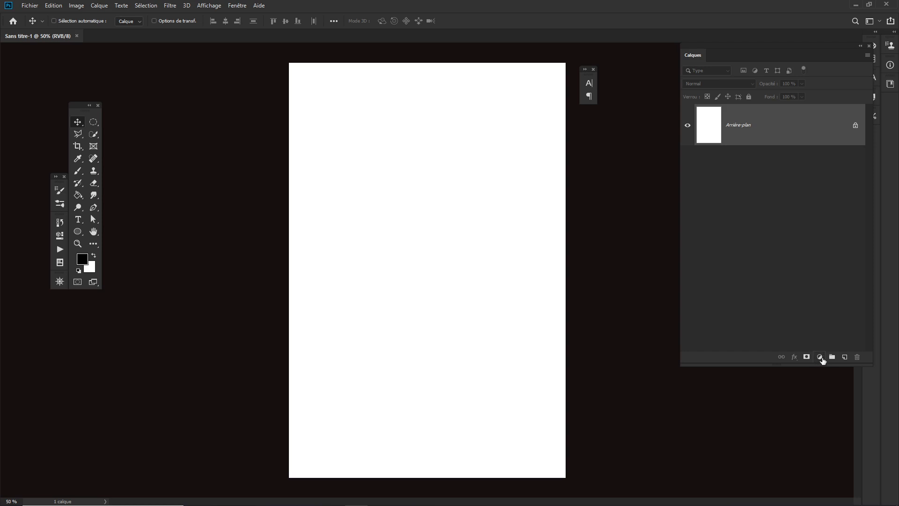
Add a linear gradient fill layer at a 90° angle above the background layer
{"action": "left_click", "coordinate": [820, 358]}
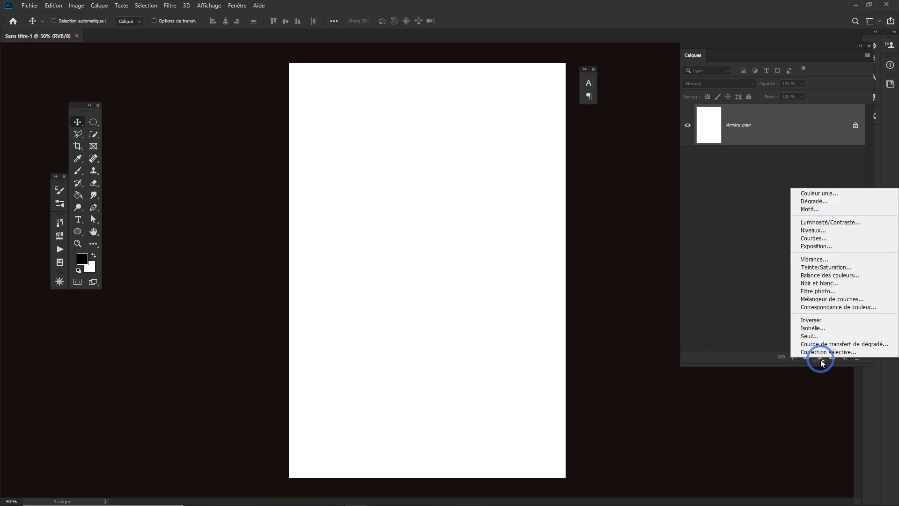
{"action": "left_click", "coordinate": [812, 203]}
{"action": "left_click", "coordinate": [381, 257]}
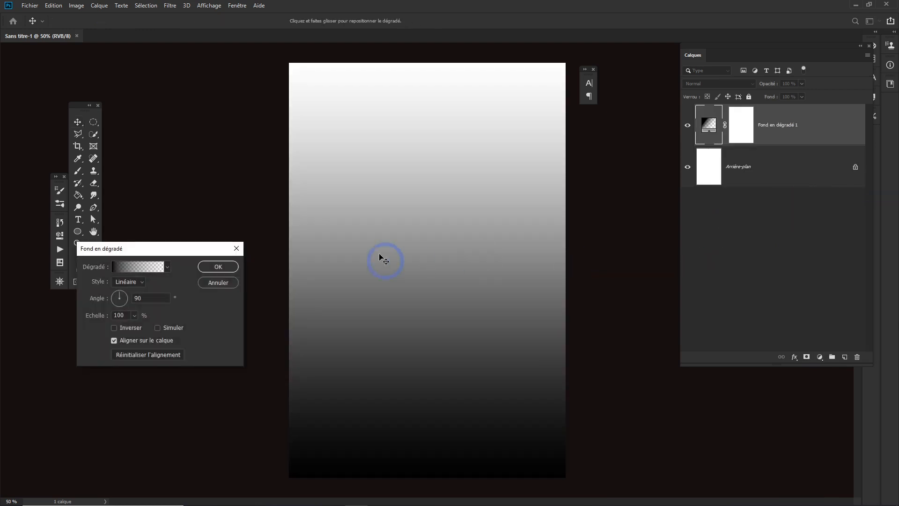
{"action": "left_click", "coordinate": [135, 269]}
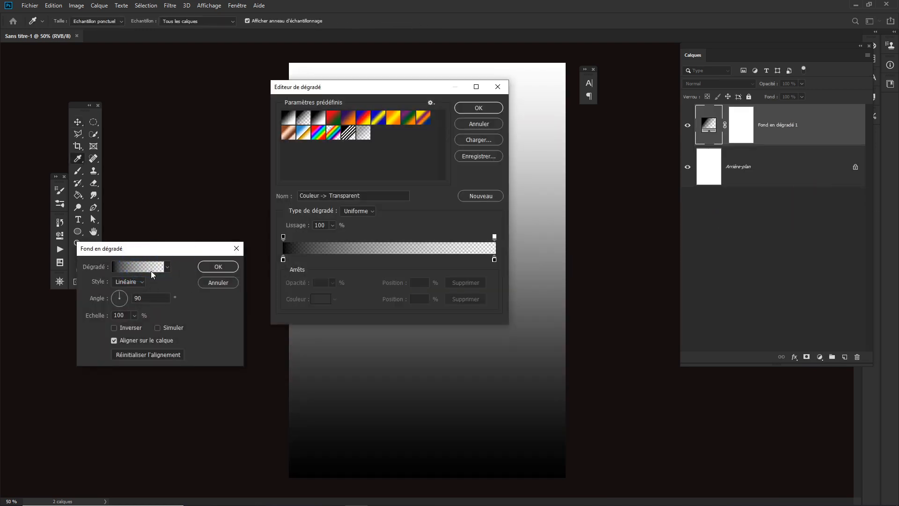
{"action": "left_click", "coordinate": [478, 126]}
{"action": "left_click", "coordinate": [132, 275]}
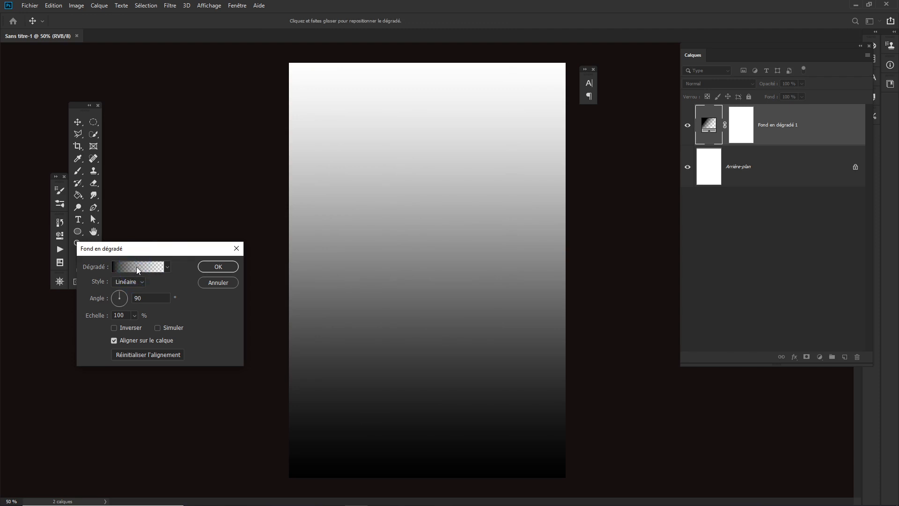
{"action": "left_click_drag", "start_coordinate": [128, 247], "coordinate": [158, 191]}
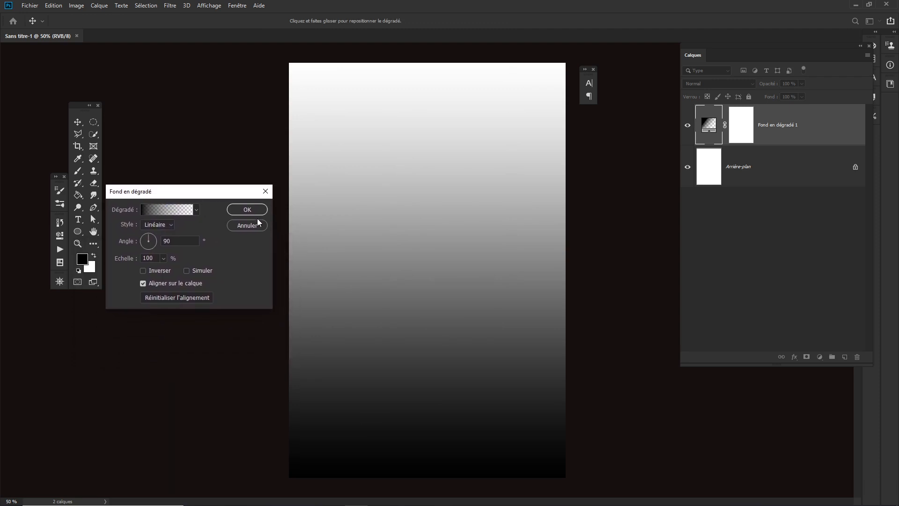
{"action": "left_click", "coordinate": [248, 209]}
Change the gradient fill layer's gradient to the "Premier plan -> arrière-plan" preset
{"action": "double_click", "coordinate": [709, 126]}
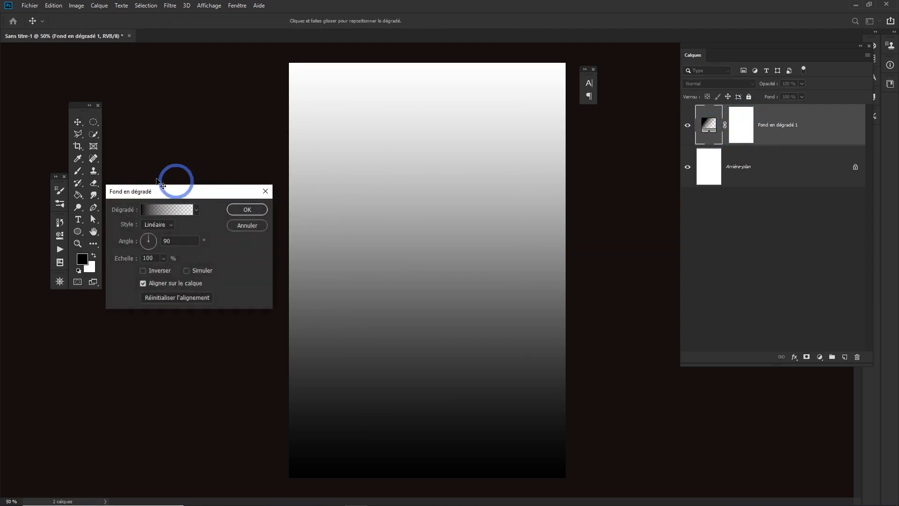
{"action": "left_click_drag", "start_coordinate": [126, 192], "coordinate": [127, 175]}
{"action": "left_click", "coordinate": [163, 196]}
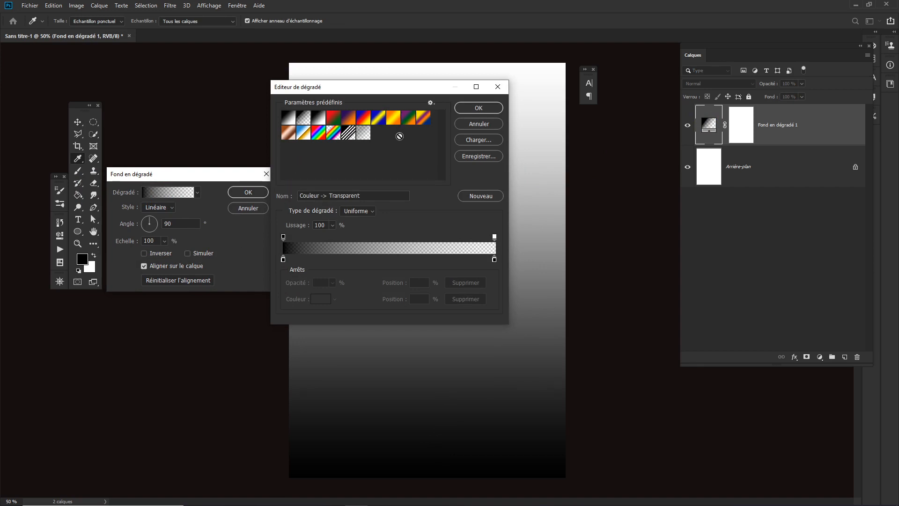
{"action": "left_click", "coordinate": [358, 133]}
{"action": "left_click", "coordinate": [292, 123]}
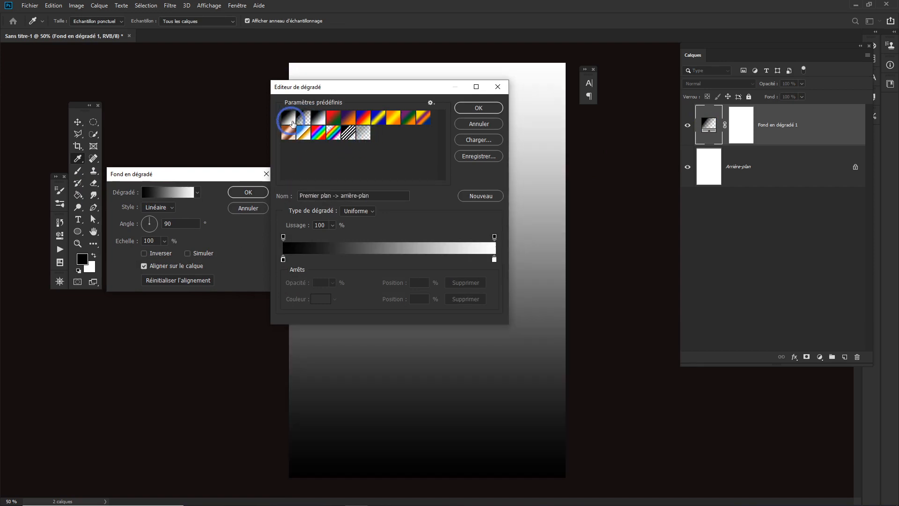
{"action": "left_click", "coordinate": [303, 120]}
{"action": "left_click", "coordinate": [290, 119]}
Set the colour of the gradient's start stop to black (000000)
{"action": "left_click", "coordinate": [283, 259]}
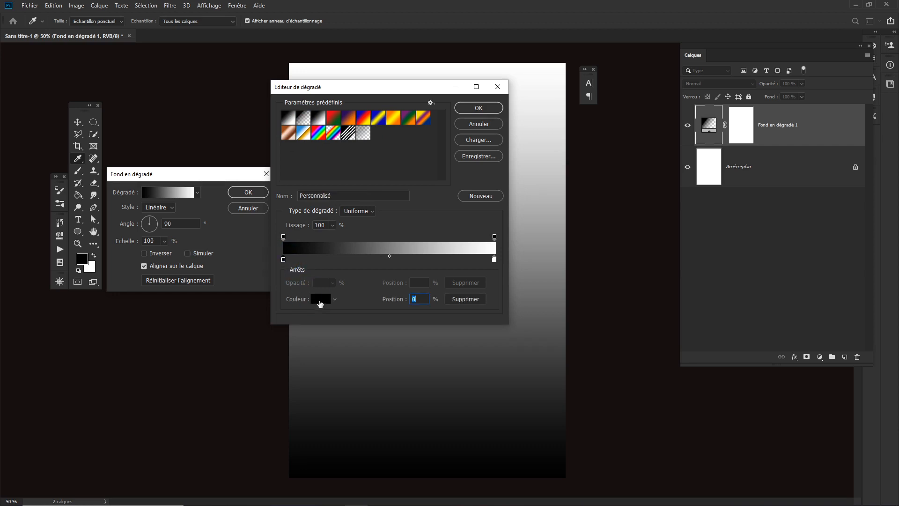
{"action": "left_click", "coordinate": [320, 299]}
{"action": "mouse_move", "coordinate": [552, 181]}
{"action": "left_mouse_down"}
{"action": "mouse_move", "coordinate": [535, 211]}
{"action": "mouse_move", "coordinate": [510, 195]}
{"action": "mouse_move", "coordinate": [511, 302]}
{"action": "left_mouse_up"}
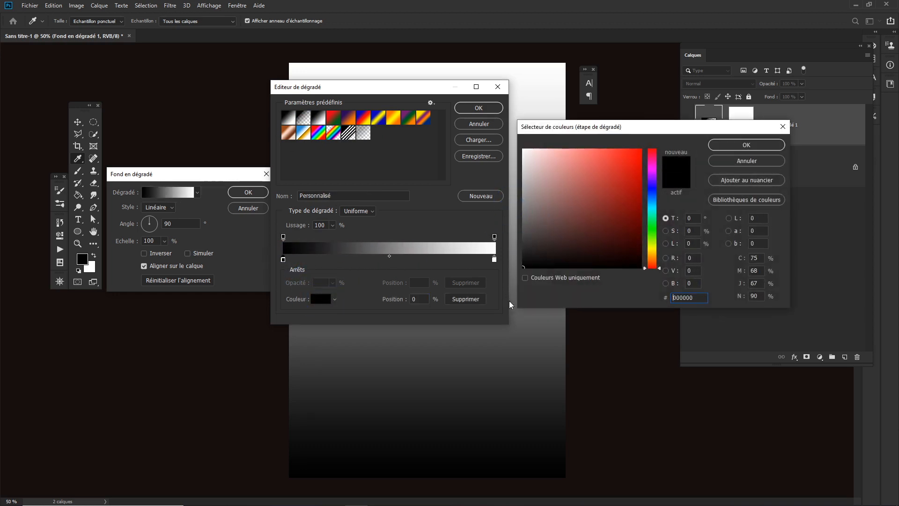
{"action": "left_click", "coordinate": [728, 147]}
Set the opacity of the gradient's start stop to 20%
{"action": "left_click", "coordinate": [284, 237]}
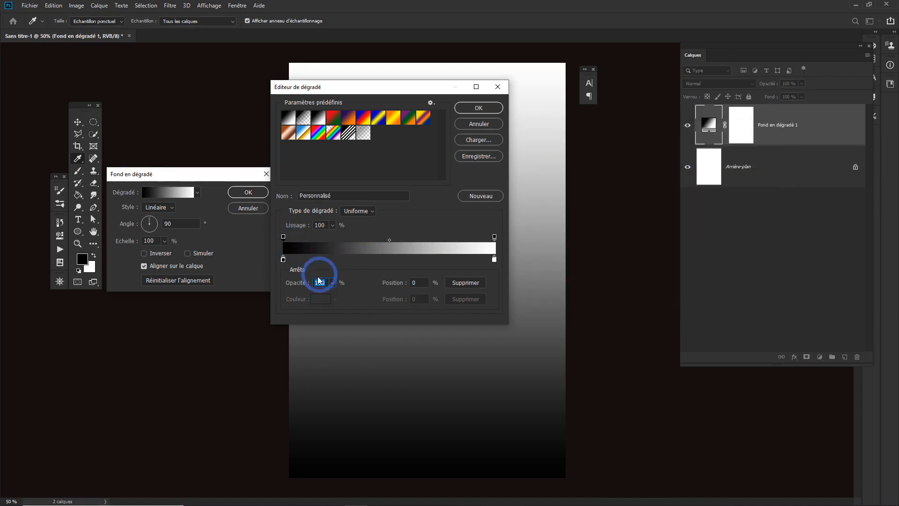
{"action": "left_click_drag", "start_coordinate": [300, 285], "coordinate": [282, 285]}
{"action": "type", "text": "20"}
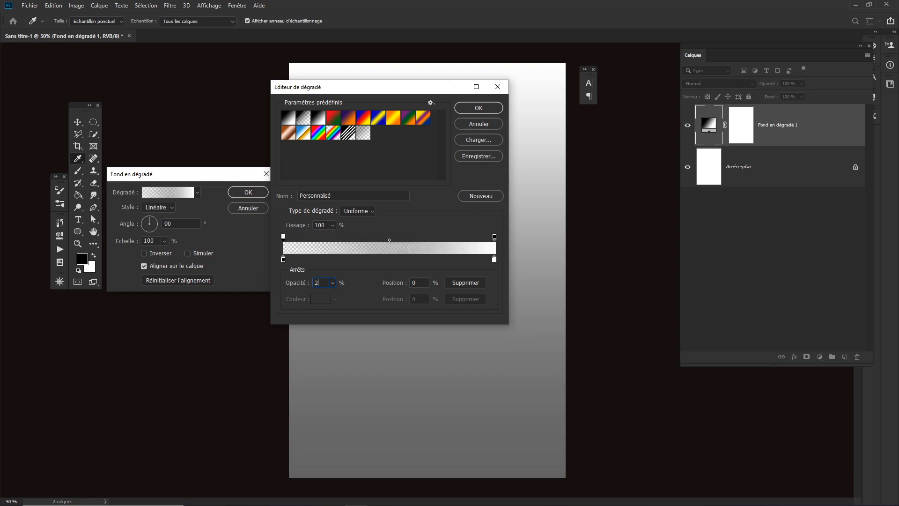
{"action": "left_click", "coordinate": [283, 259]}
{"action": "left_click", "coordinate": [358, 265]}
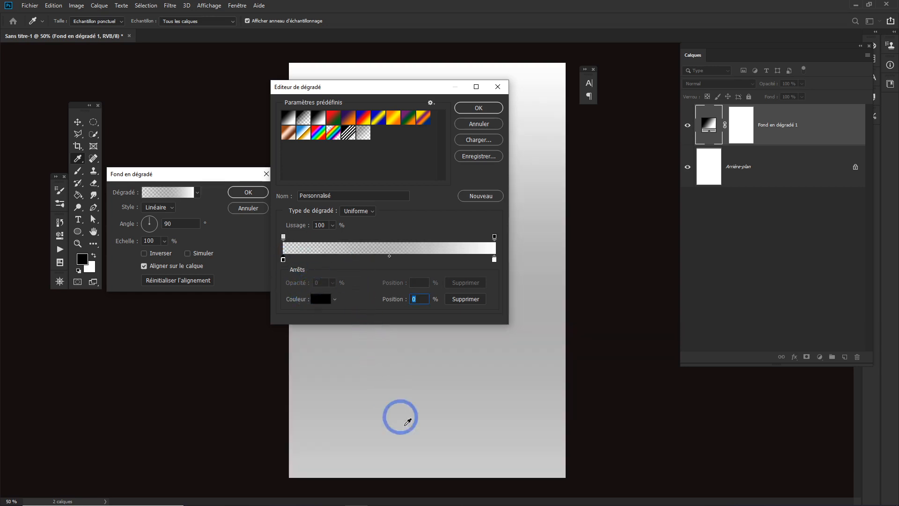
Set the opacity of the gradient's end stop to 0% and apply the edited gradient
{"action": "left_click", "coordinate": [494, 260]}
{"action": "left_click", "coordinate": [495, 237]}
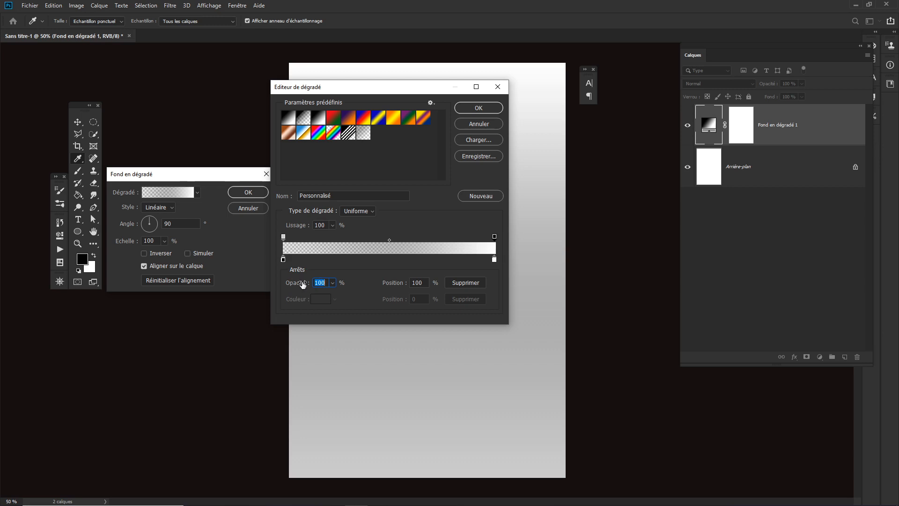
{"action": "type", "text": "0"}
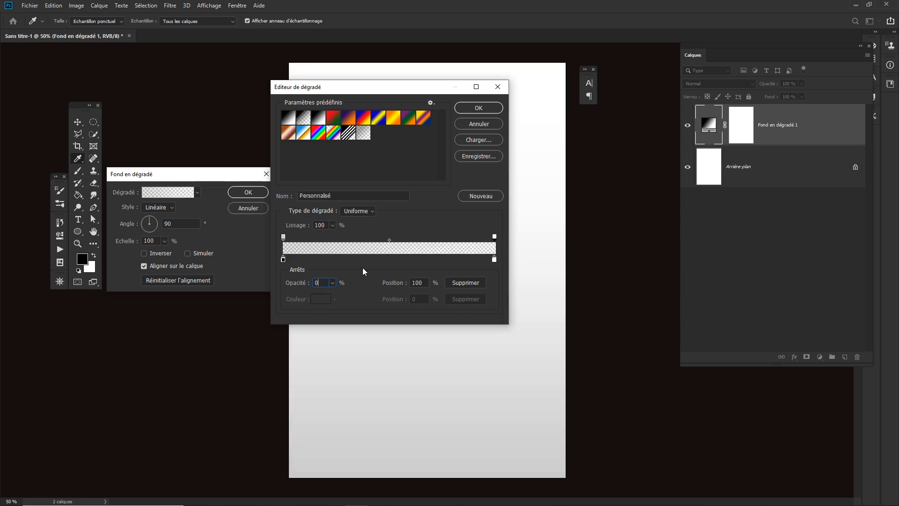
{"action": "left_click", "coordinate": [478, 108]}
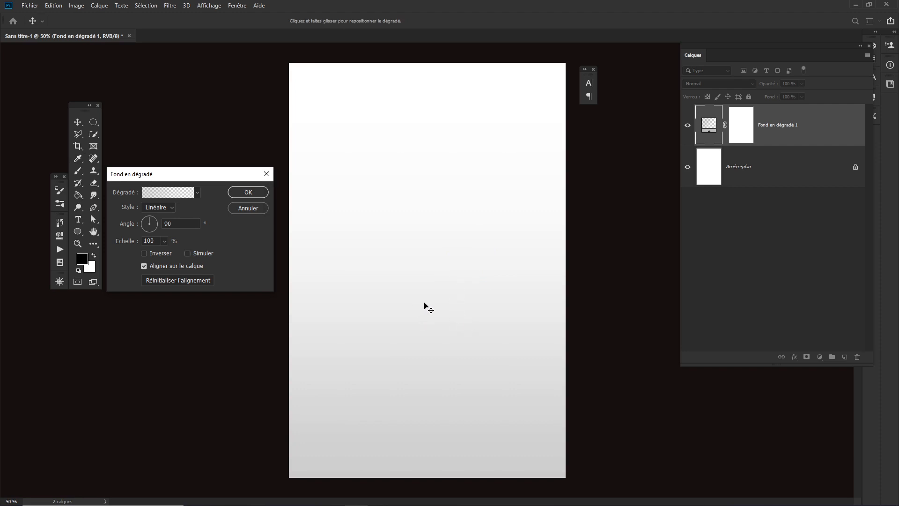
Raise the opacity of the gradient's start stop to 30% and apply the edited gradient
{"action": "left_click", "coordinate": [162, 192]}
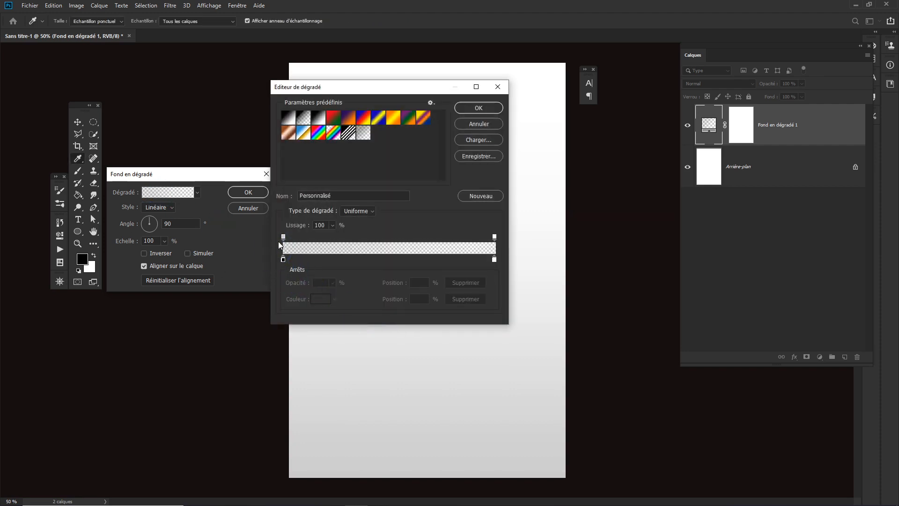
{"action": "left_click", "coordinate": [283, 235]}
{"action": "double_click", "coordinate": [328, 283]}
{"action": "type", "text": "30"}
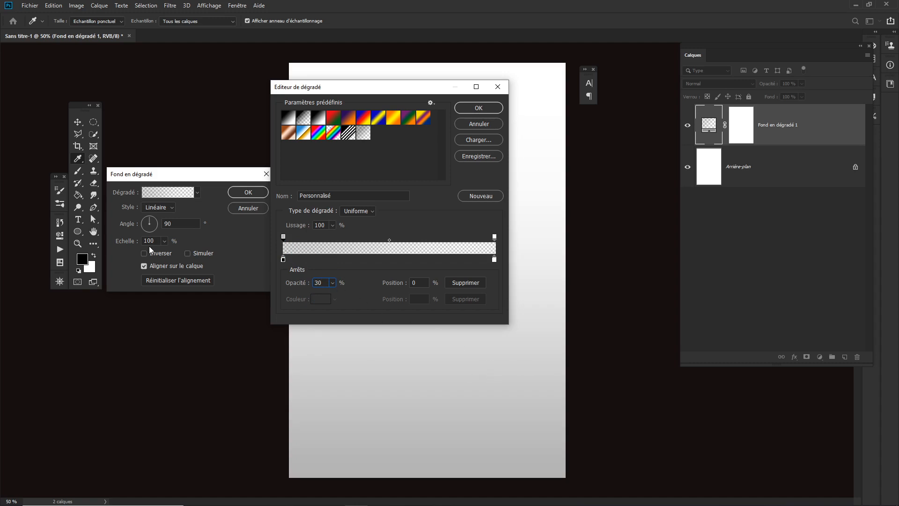
{"action": "left_click", "coordinate": [456, 112]}
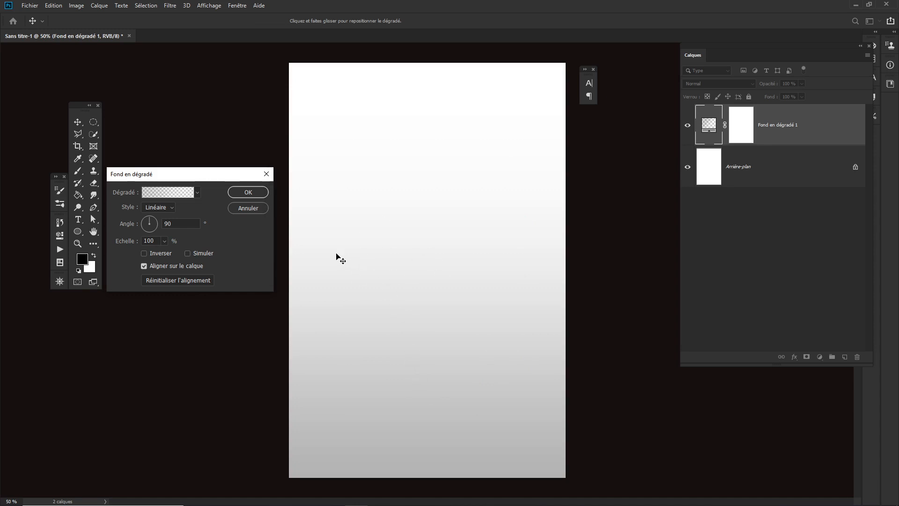
Set the gradient fill's style to Réfléchi and its angle to 0°
{"action": "left_click", "coordinate": [158, 208]}
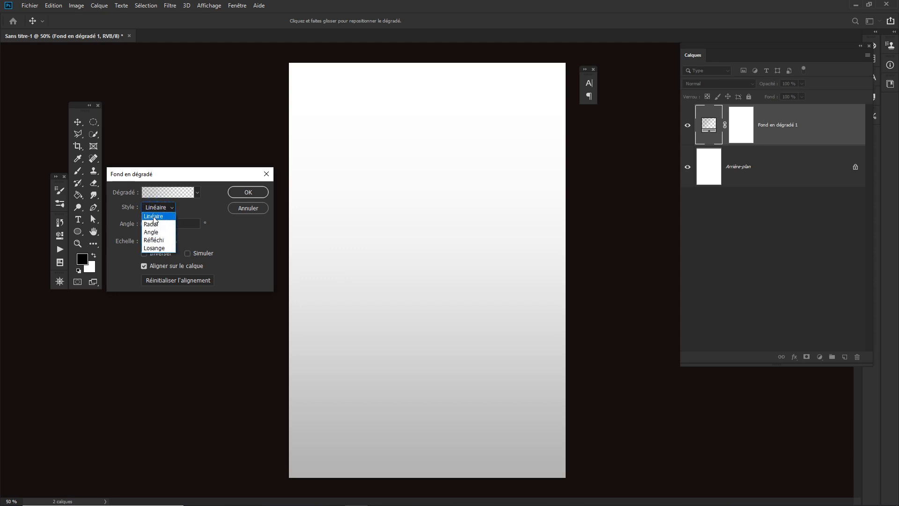
{"action": "left_click", "coordinate": [159, 248]}
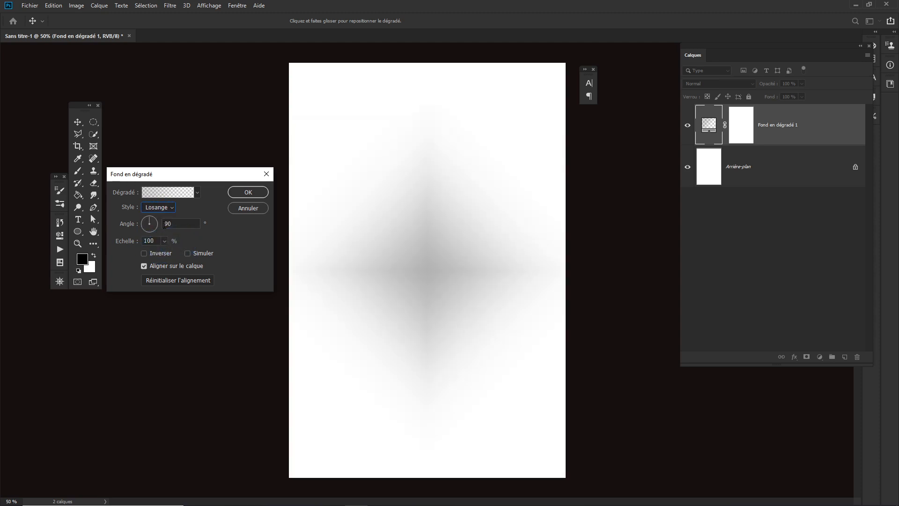
{"action": "left_click", "coordinate": [157, 207]}
{"action": "left_click", "coordinate": [158, 237]}
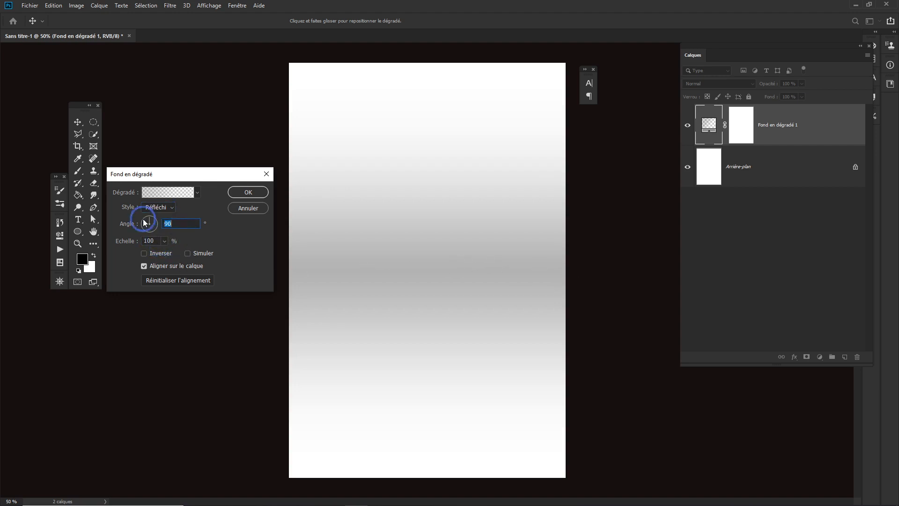
{"action": "type", "text": "0"}
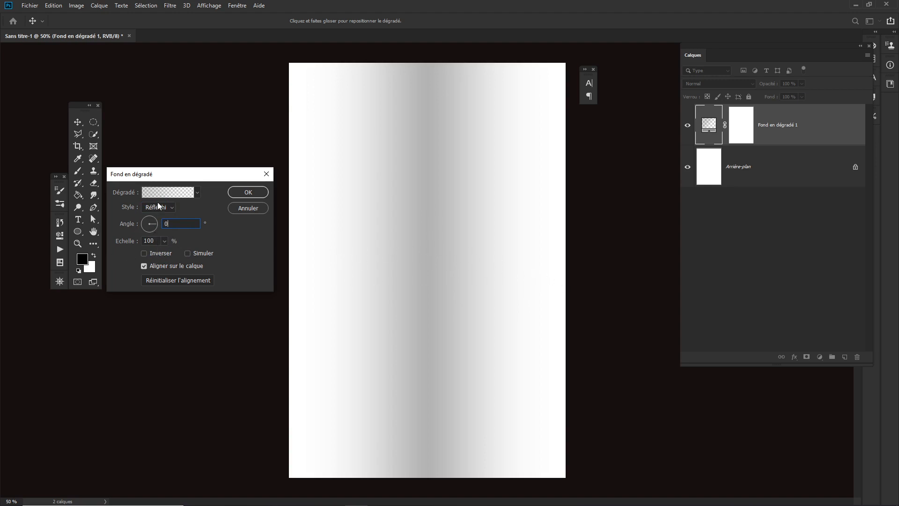
Change the colour of the gradient's start stop to white (ffffff)
{"action": "left_click", "coordinate": [165, 192]}
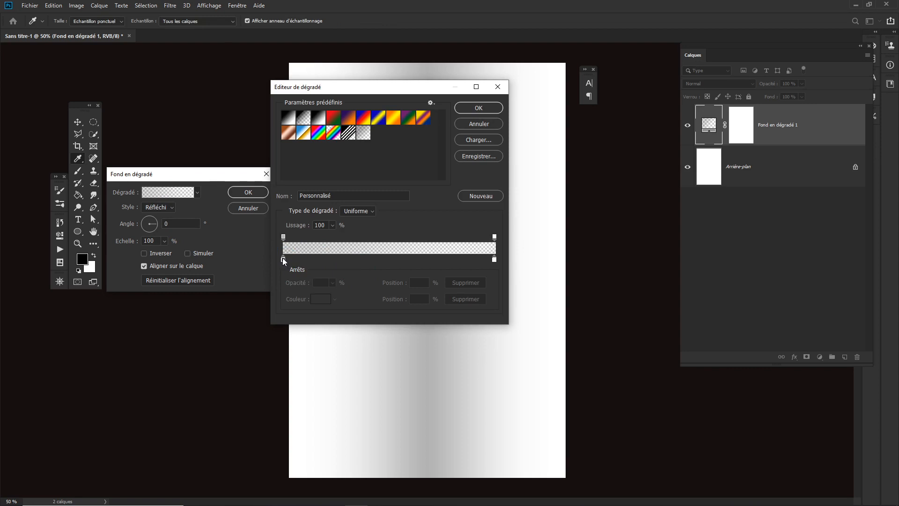
{"action": "left_click", "coordinate": [282, 259]}
{"action": "left_click", "coordinate": [320, 299]}
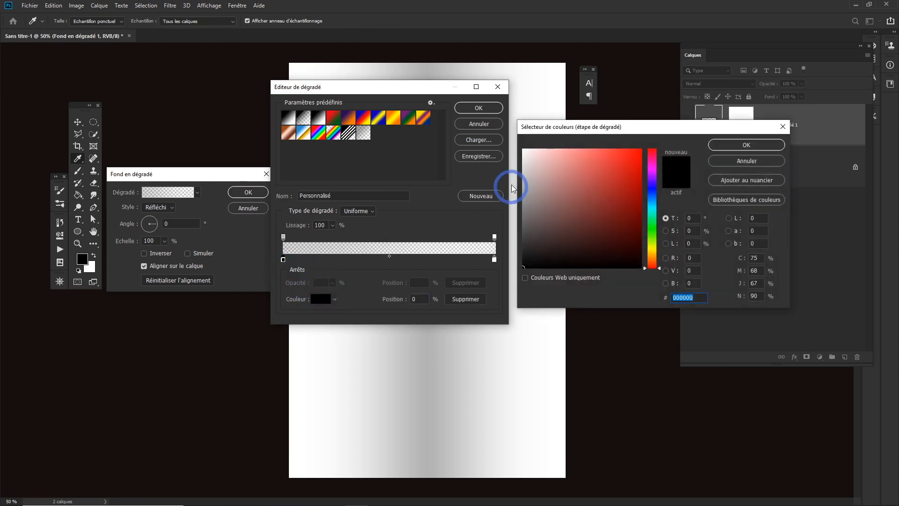
{"action": "left_click", "coordinate": [523, 150]}
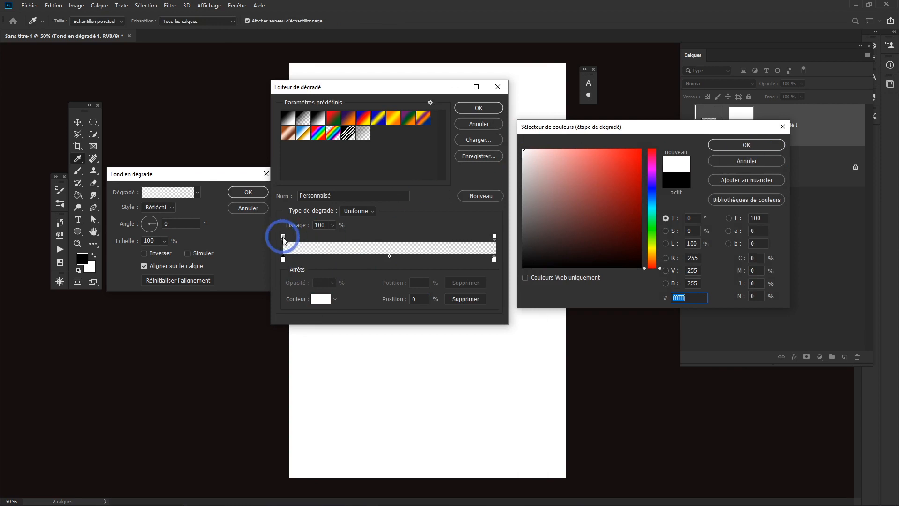
{"action": "left_click", "coordinate": [731, 145]}
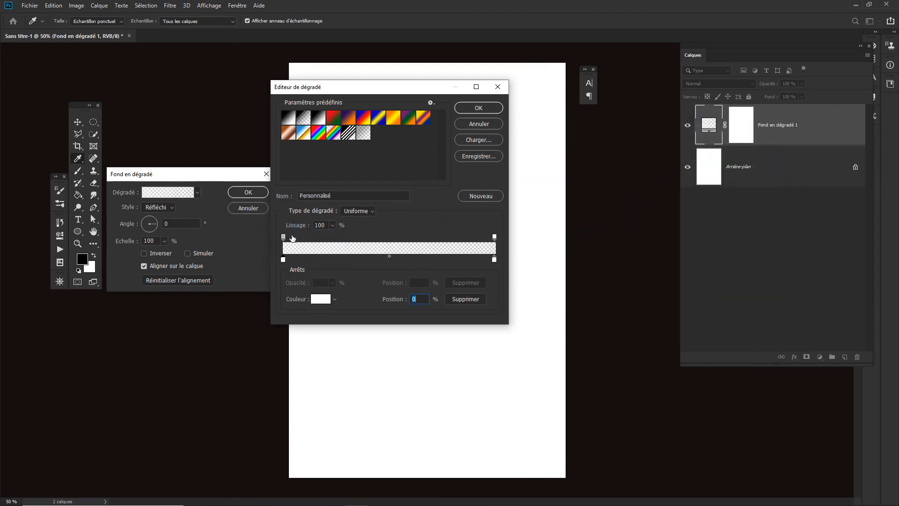
Set the gradient's start opacity to 0% and its end opacity to 30%
{"action": "left_click", "coordinate": [283, 237]}
{"action": "double_click", "coordinate": [319, 282]}
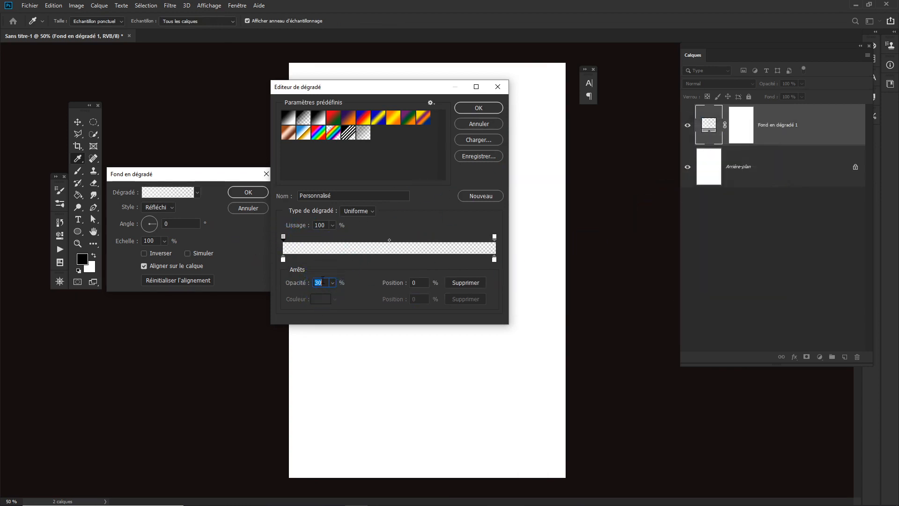
{"action": "left_click", "coordinate": [370, 258]}
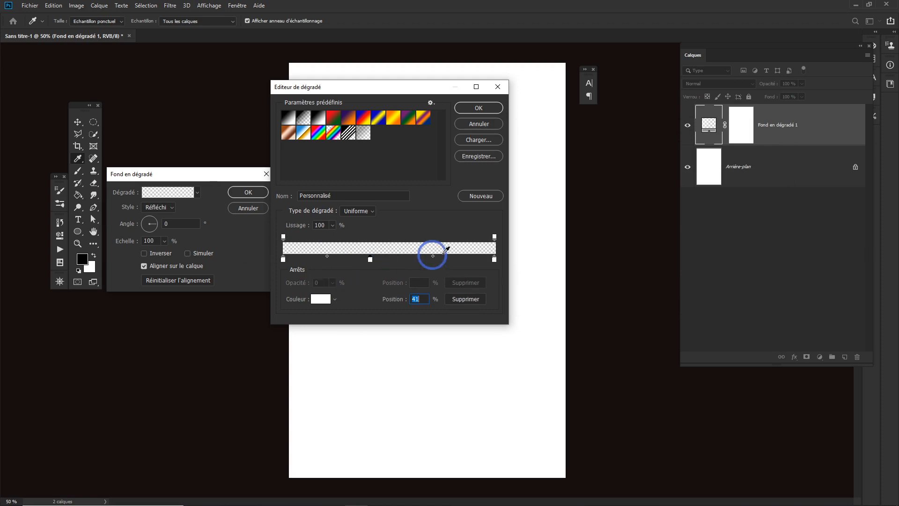
{"action": "left_click", "coordinate": [495, 237]}
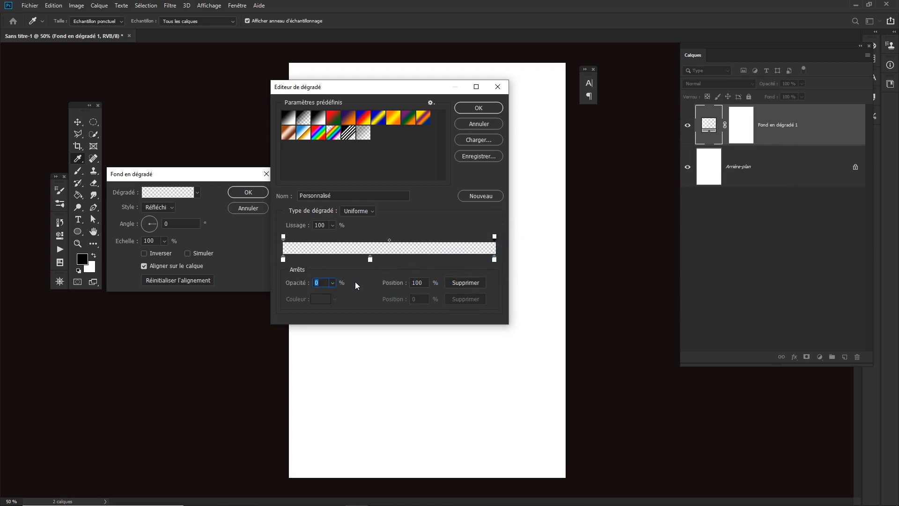
{"action": "type", "text": "30"}
Change the colour of the gradient's end stop to black
{"action": "left_click", "coordinate": [494, 259]}
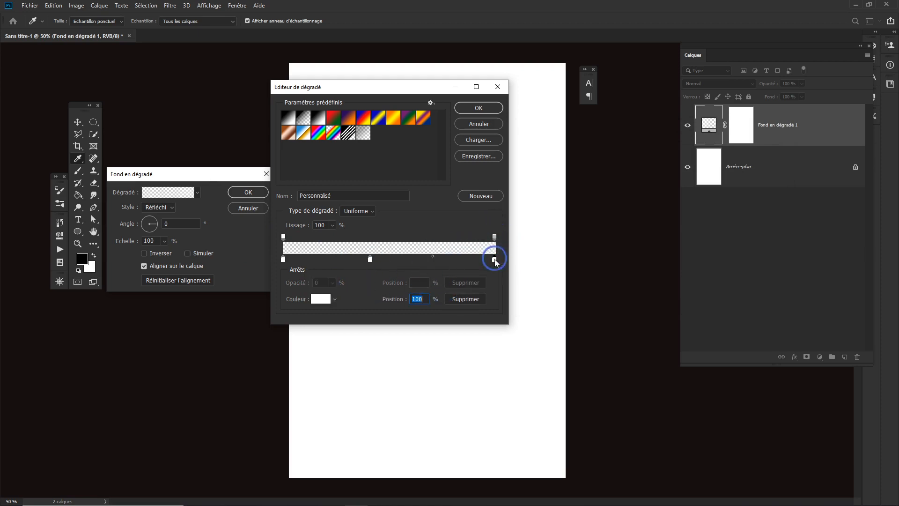
{"action": "left_click", "coordinate": [320, 299]}
{"action": "left_click_drag", "start_coordinate": [539, 248], "coordinate": [515, 268]}
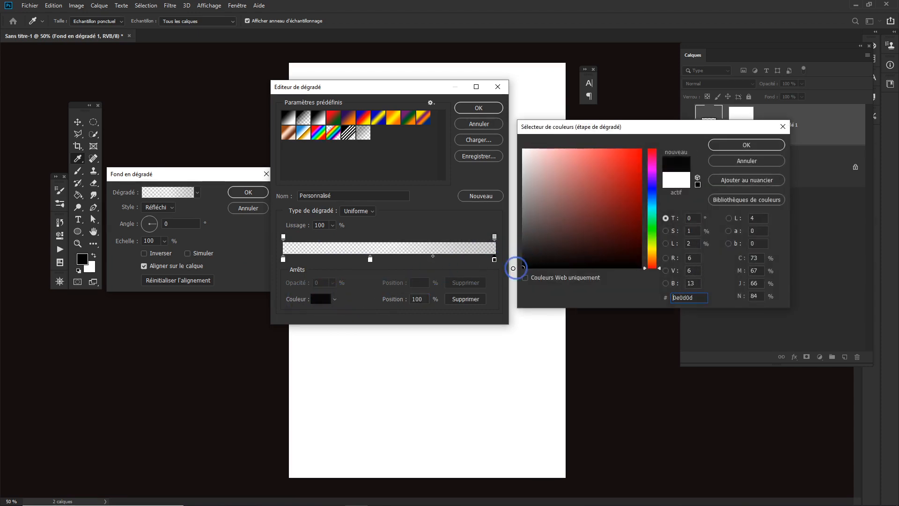
{"action": "left_click", "coordinate": [742, 144]}
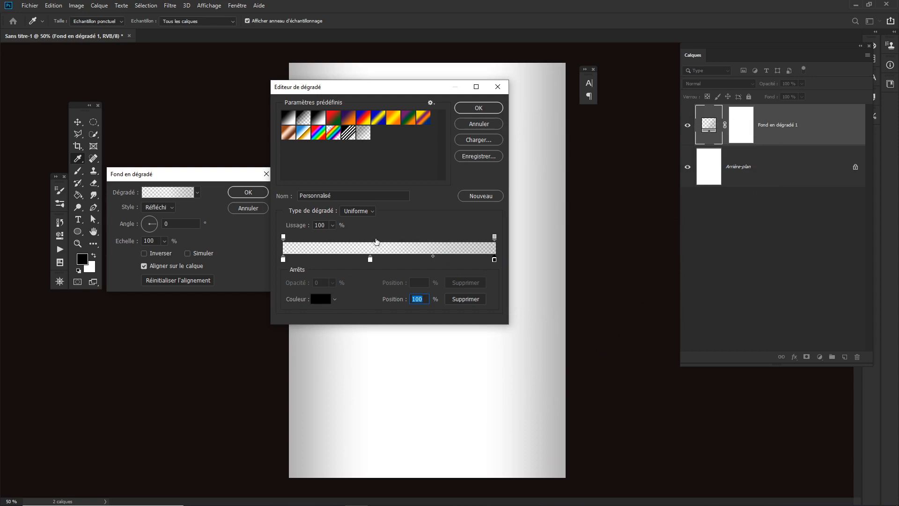
Replace the gradient's middle colour stop with a yellow one (f3eb1b) at position 44%
{"action": "left_click_drag", "start_coordinate": [373, 263], "coordinate": [369, 274]}
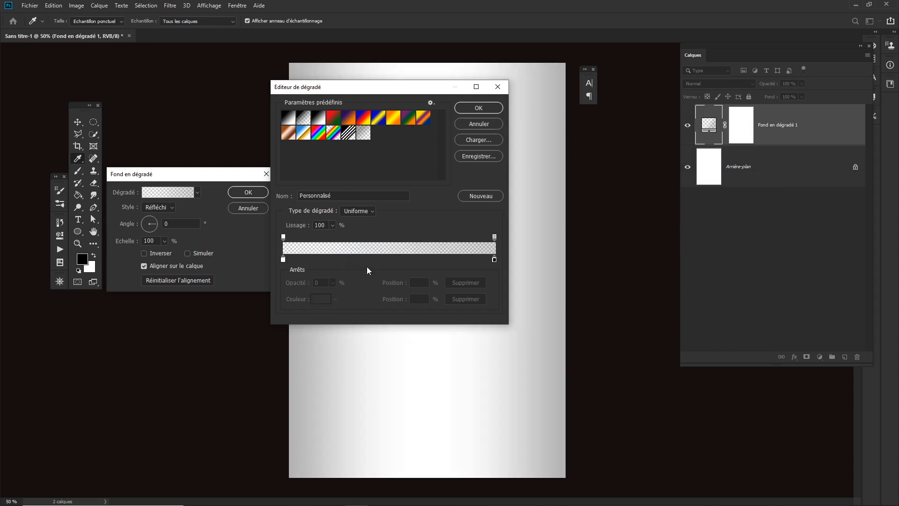
{"action": "left_click", "coordinate": [378, 259]}
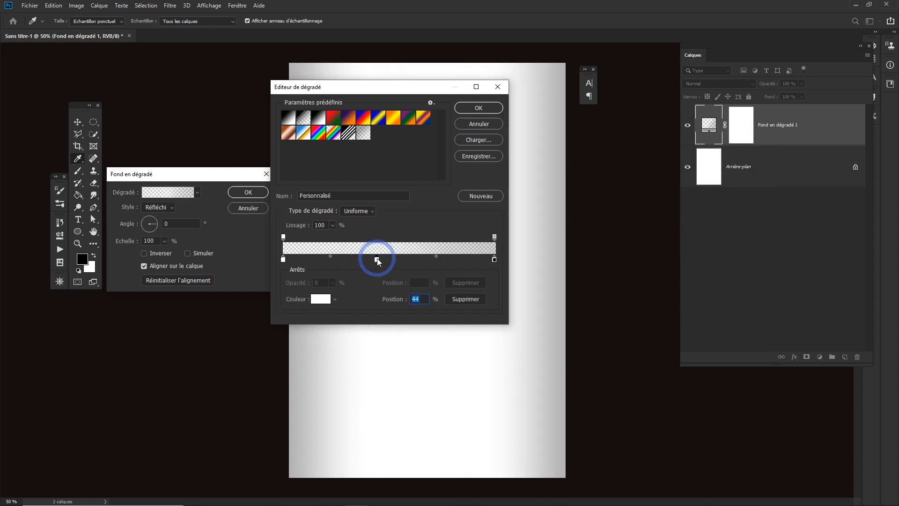
{"action": "double_click", "coordinate": [377, 259]}
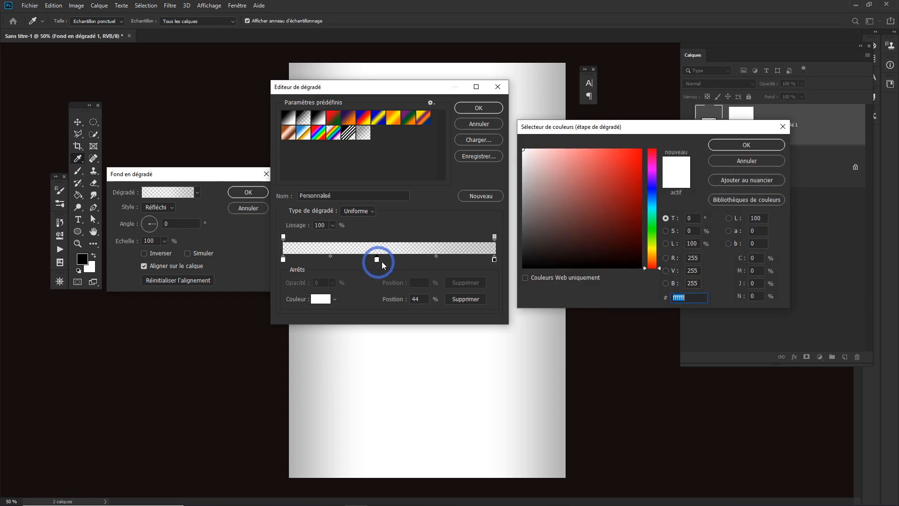
{"action": "left_click", "coordinate": [652, 248]}
{"action": "left_click", "coordinate": [629, 154]}
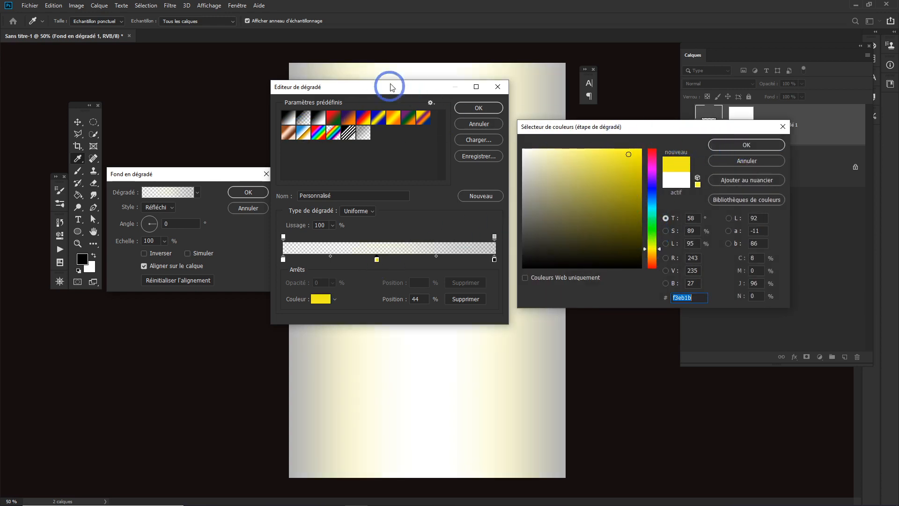
{"action": "left_click", "coordinate": [758, 146]}
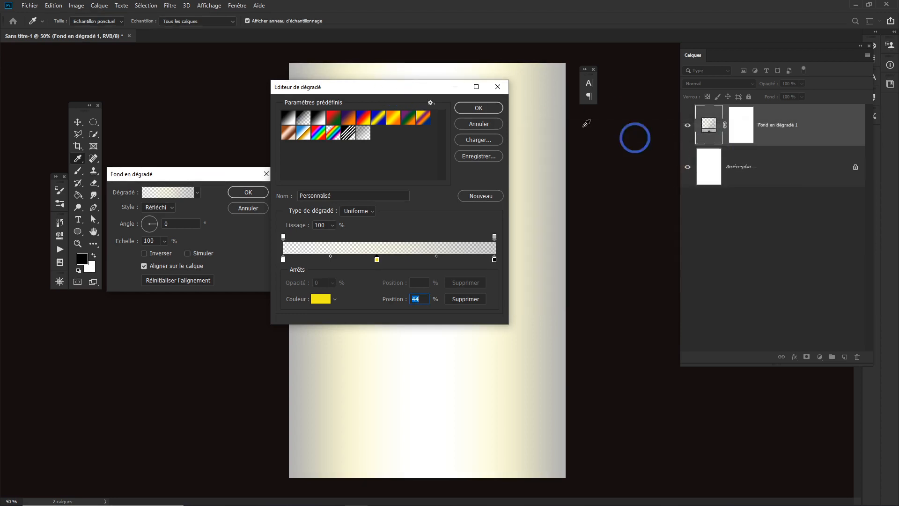
{"action": "left_click", "coordinate": [480, 110]}
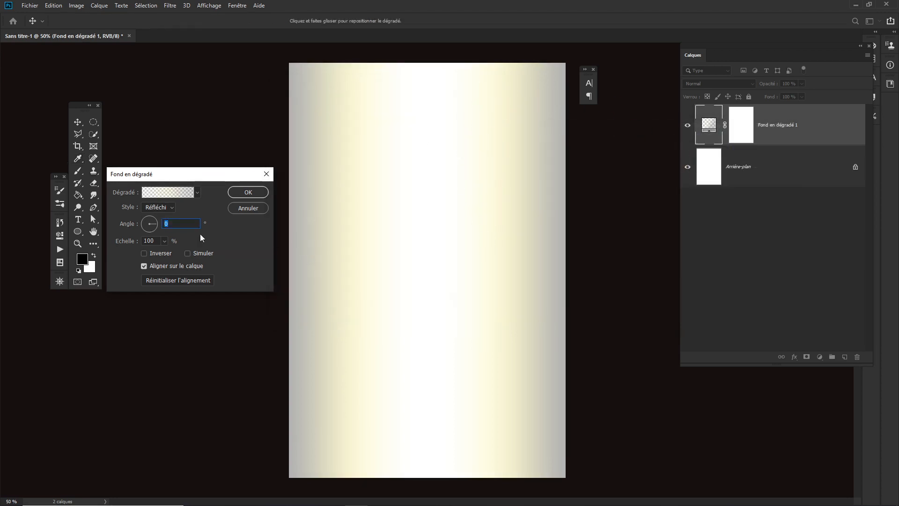
Remove the middle colour stop from the gradient and apply the gradient fill
{"action": "left_click", "coordinate": [152, 192]}
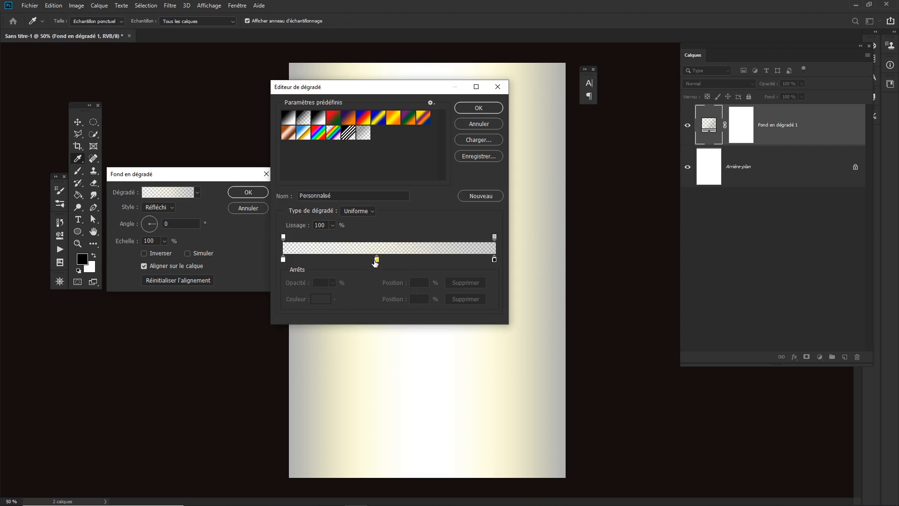
{"action": "left_click_drag", "start_coordinate": [377, 259], "coordinate": [379, 299]}
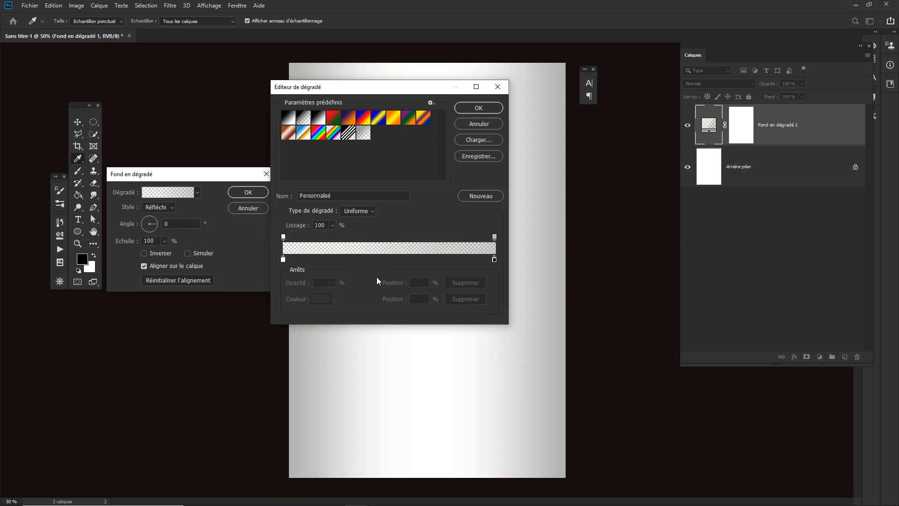
{"action": "left_click", "coordinate": [479, 108]}
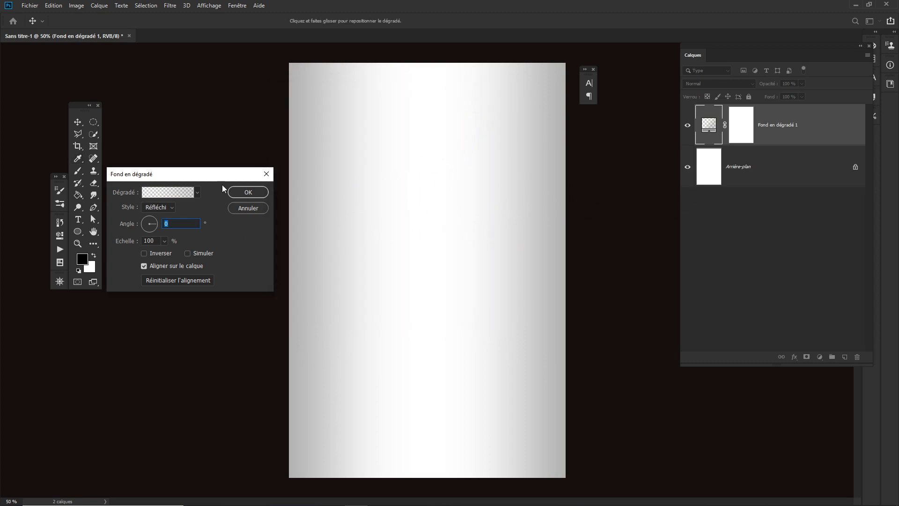
{"action": "left_click", "coordinate": [248, 192]}
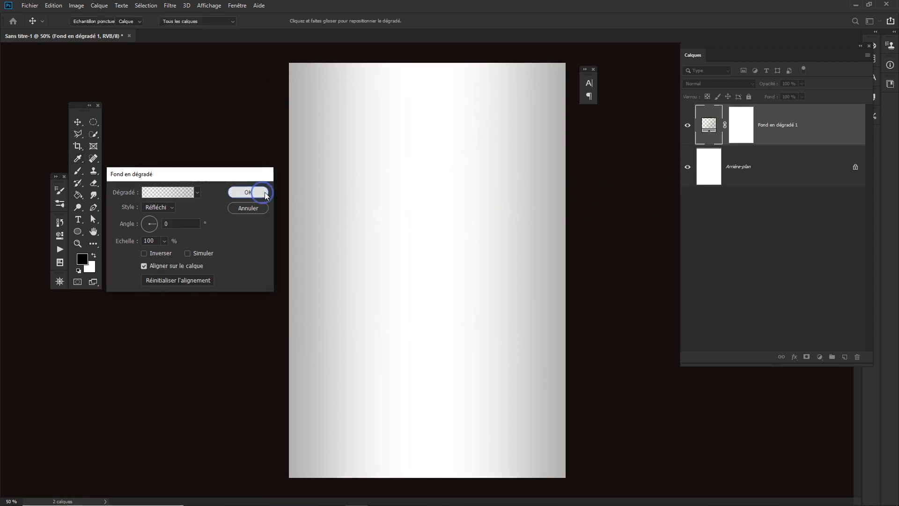
{"action": "left_click", "coordinate": [518, 210]}
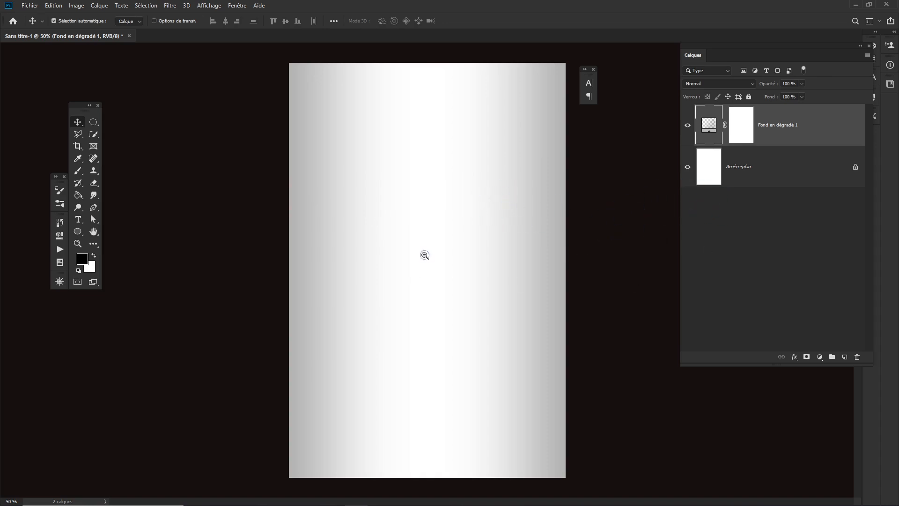
Draw a circle of about 1966 px in diameter from near the page's centre, extending beyond the page on both sides
{"action": "left_click_drag", "start_coordinate": [424, 255], "coordinate": [411, 255]}
{"action": "left_click", "coordinate": [427, 265]}
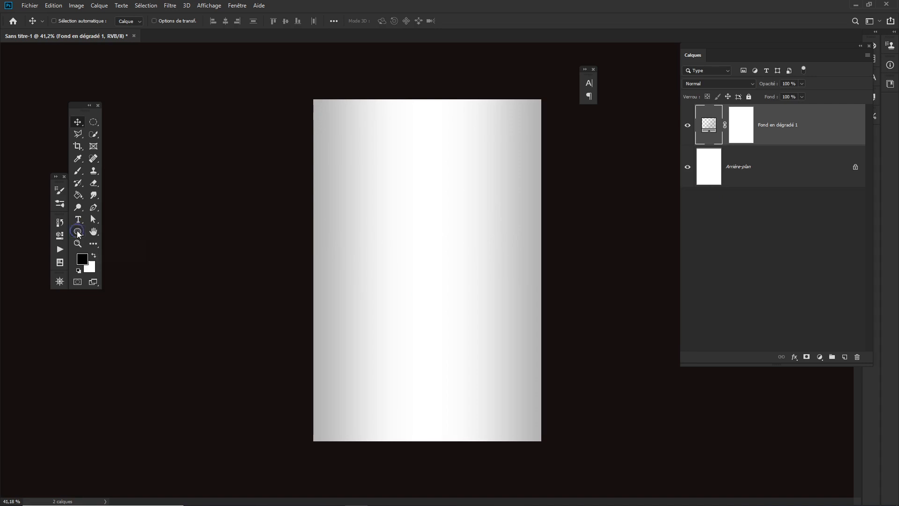
{"action": "left_click", "coordinate": [77, 231]}
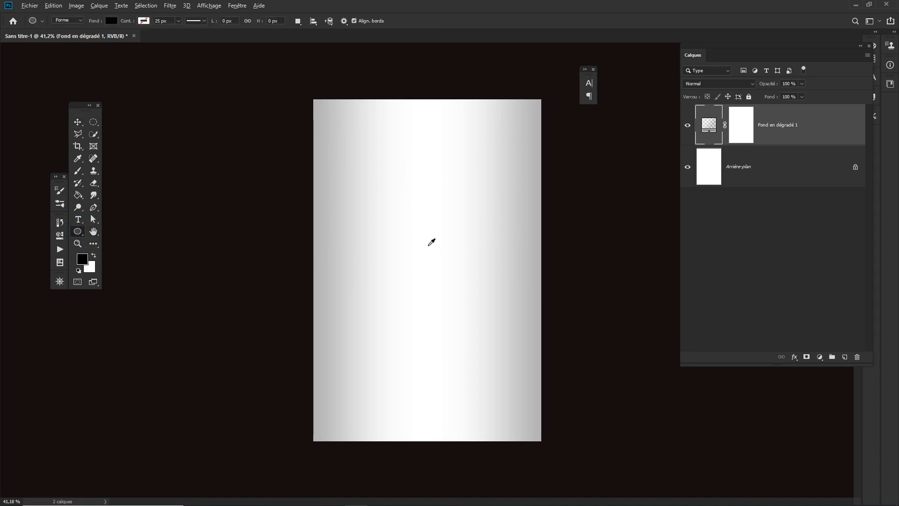
{"action": "left_click_drag", "start_coordinate": [431, 242], "coordinate": [193, 52]}
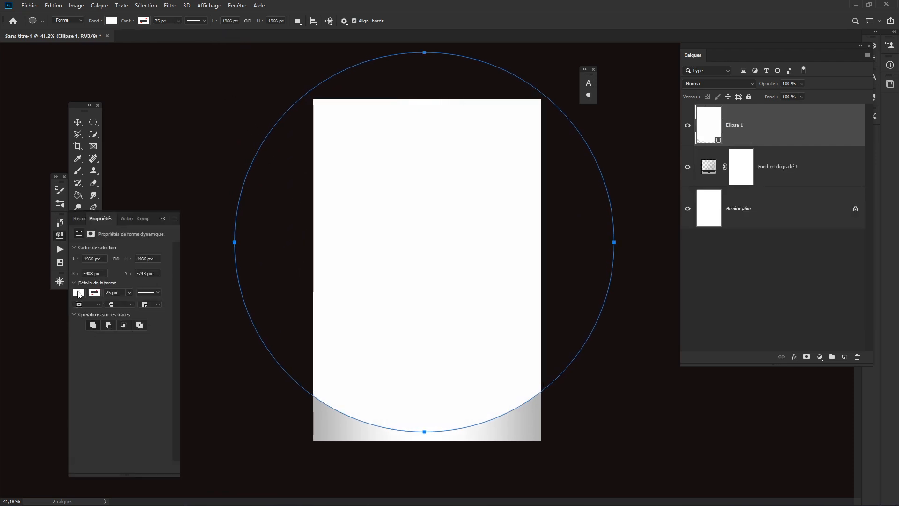
Set the circle's fill colour to solid black
{"action": "left_click", "coordinate": [79, 294]}
{"action": "left_click", "coordinate": [103, 311]}
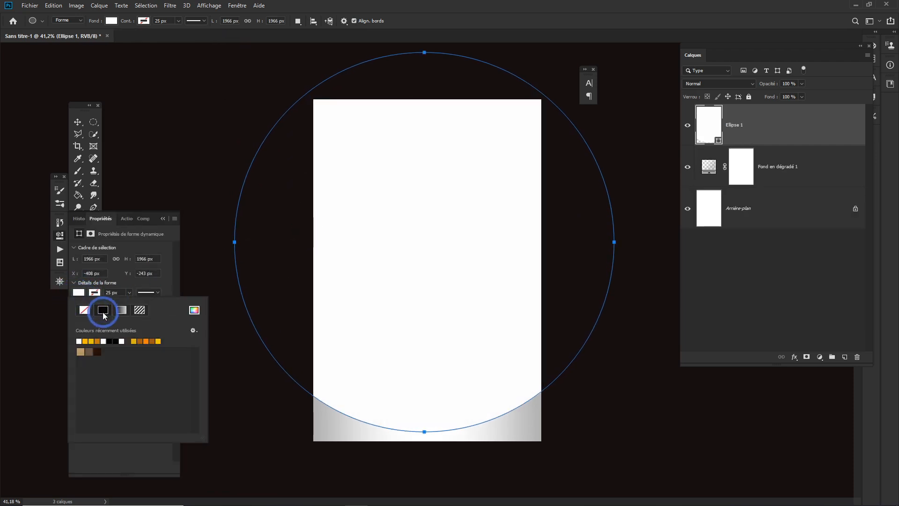
{"action": "left_click", "coordinate": [113, 341]}
{"action": "left_click", "coordinate": [177, 238]}
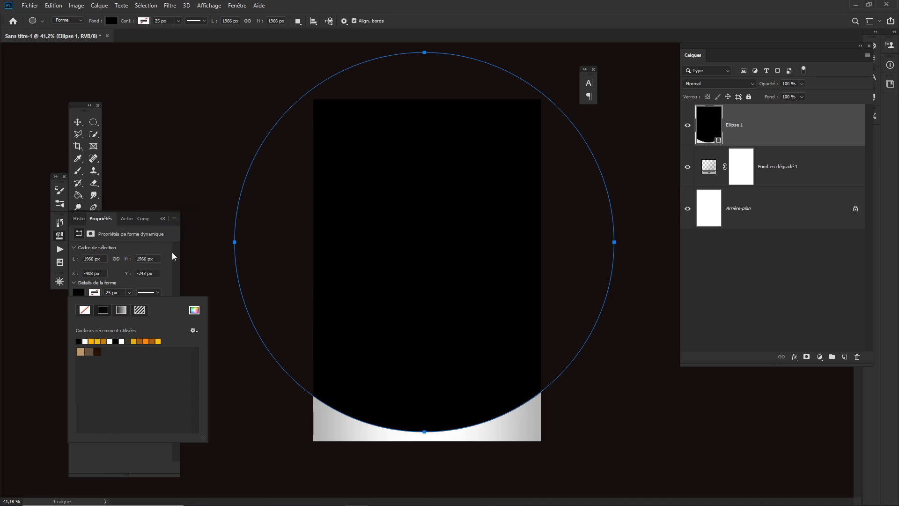
{"action": "left_click", "coordinate": [163, 219]}
Move the black circle up until its lower arc sits about 70% of the way down the page
{"action": "left_click", "coordinate": [78, 122]}
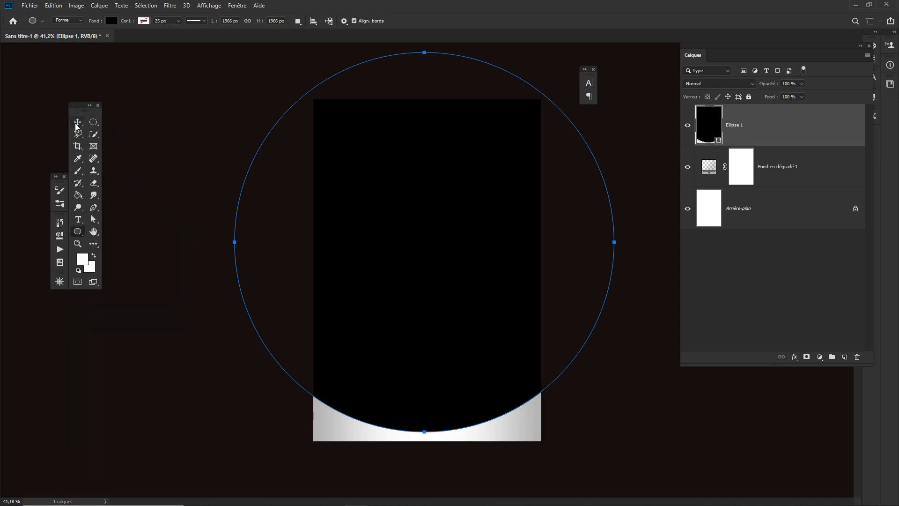
{"action": "scroll", "coordinate": [473, 314], "scroll_direction": "down", "scroll_amount": 3}
{"action": "left_click_drag", "start_coordinate": [444, 291], "coordinate": [441, 233]}
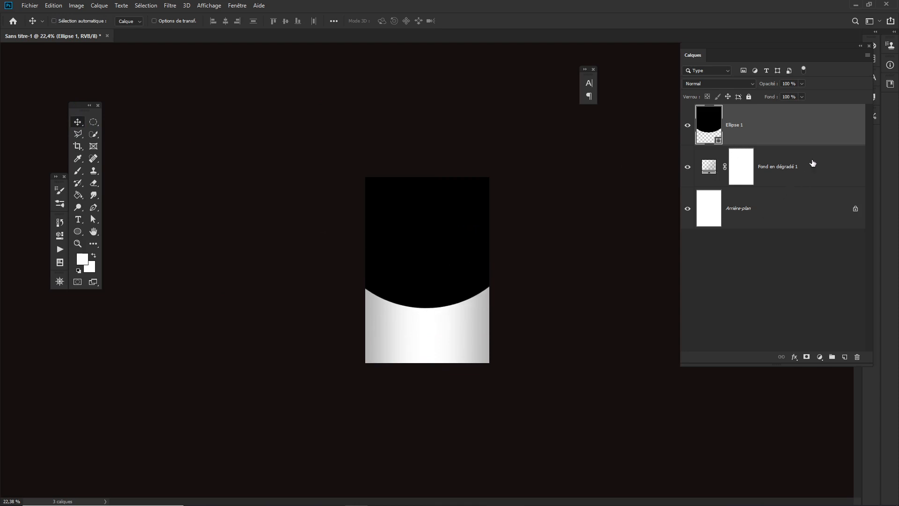
Unlock the background layer (Arrière-plan) to make it a regular layer
{"action": "left_click", "coordinate": [856, 209]}
{"action": "double_click", "coordinate": [761, 213]}
{"action": "key", "text": "h"}
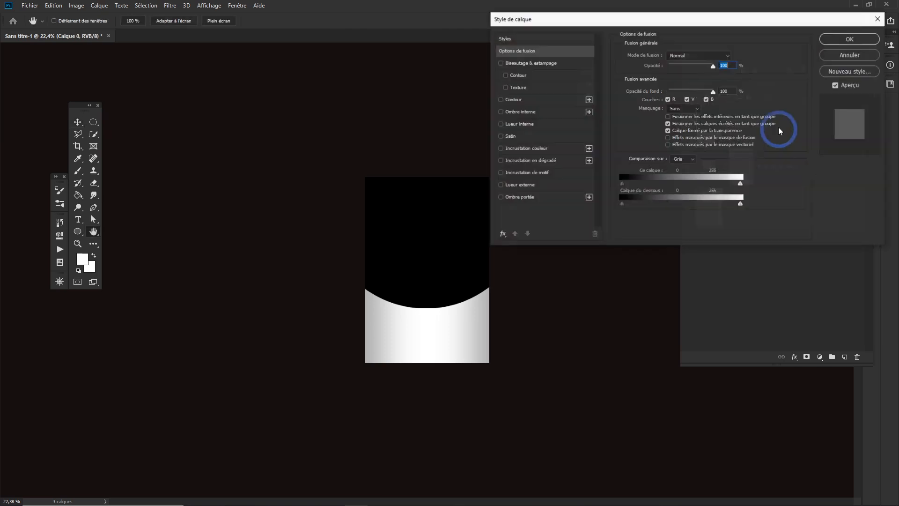
{"action": "left_click", "coordinate": [850, 55]}
{"action": "key", "text": "v"}
Align the Ellipse 1 and Calque 0 layers on their horizontal centres
{"action": "left_click", "coordinate": [750, 133]}
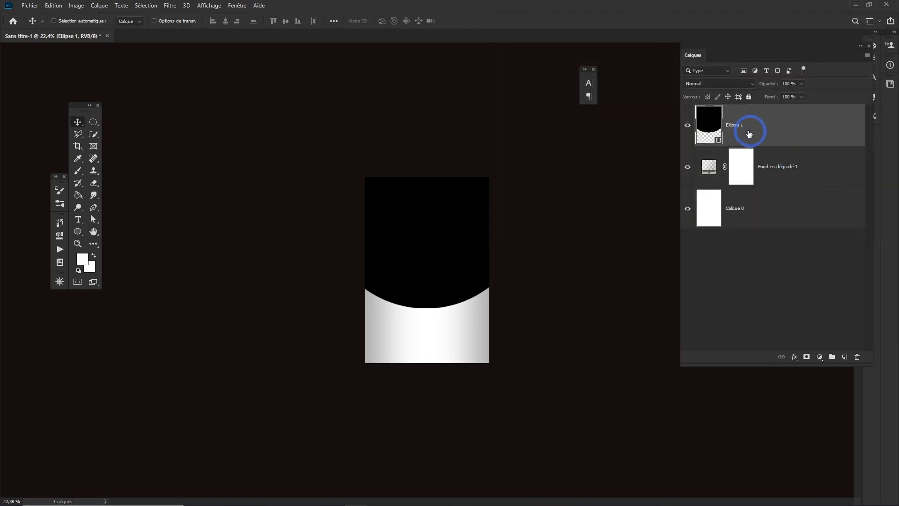
{"action": "left_click", "coordinate": [759, 207], "text": "ctrl"}
{"action": "left_click", "coordinate": [226, 21]}
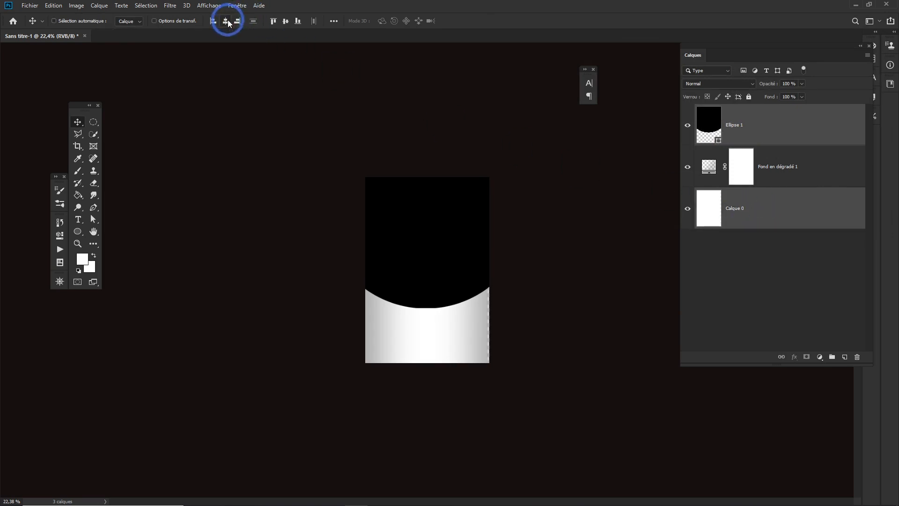
Move the circle towards the page's left side and try centring it horizontally with Calque 0, undoing the alignment
{"action": "left_click", "coordinate": [754, 129]}
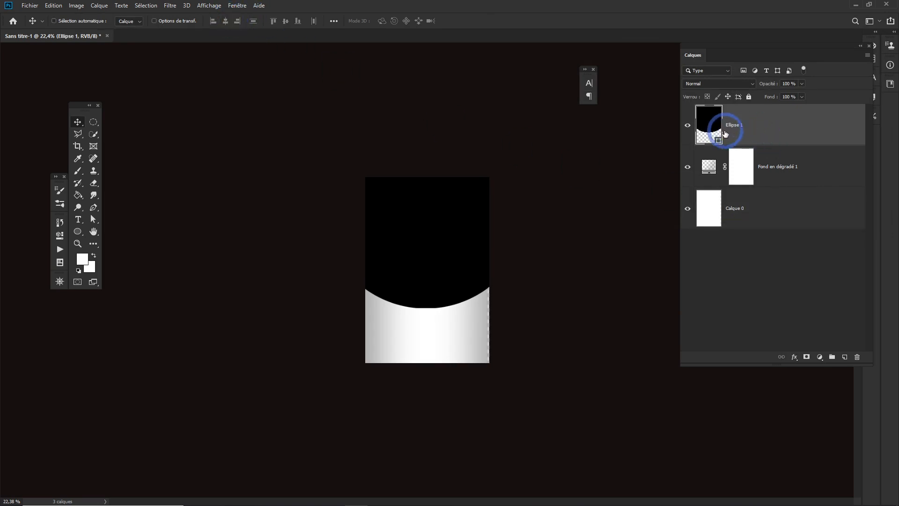
{"action": "left_click_drag", "start_coordinate": [461, 233], "coordinate": [386, 234]}
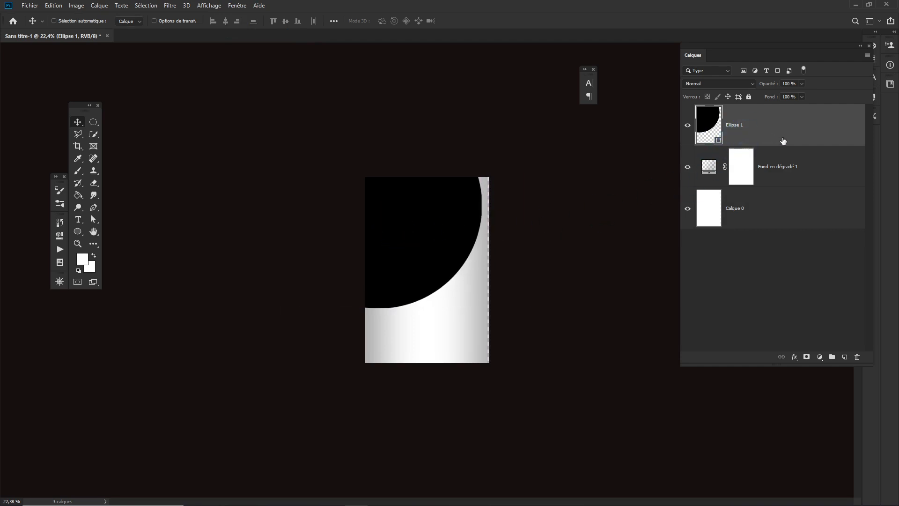
{"action": "left_click", "coordinate": [788, 222], "text": "ctrl"}
{"action": "left_click", "coordinate": [225, 20]}
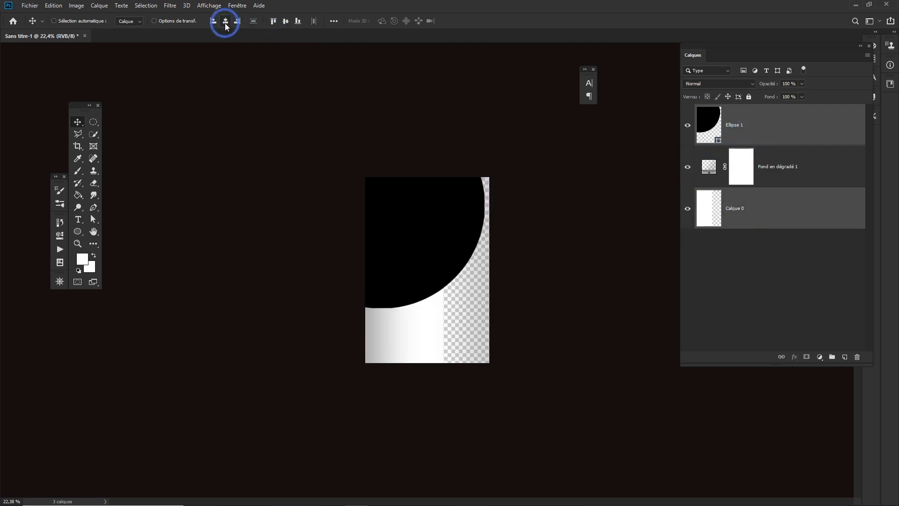
{"action": "key", "text": "ctrl+z"}
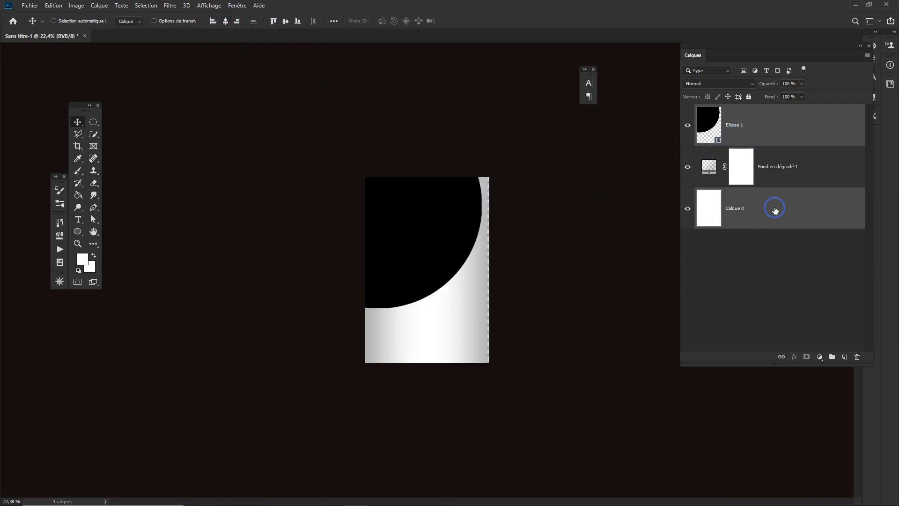
Align Ellipse 1 and Calque 0 on their horizontal centres and move both right until Calque 0 covers the page
{"action": "left_click", "coordinate": [768, 124], "text": "ctrl"}
{"action": "left_click", "coordinate": [768, 124], "text": "ctrl"}
{"action": "left_click", "coordinate": [229, 22]}
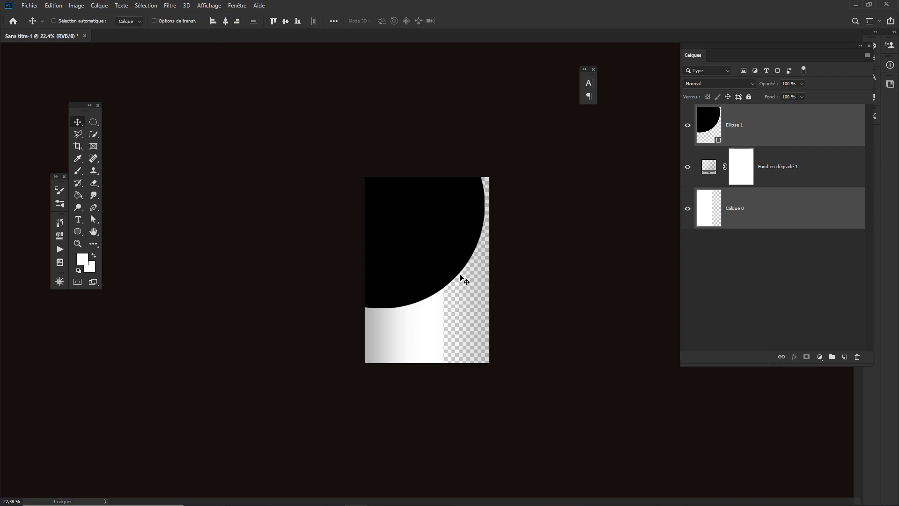
{"action": "left_click_drag", "start_coordinate": [448, 272], "coordinate": [494, 274]}
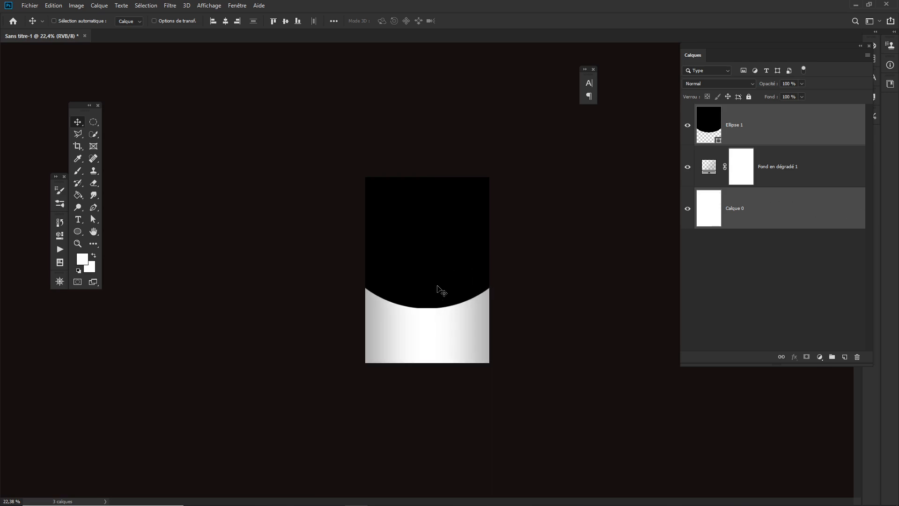
Import Vineyard.jpg as an embedded image directly above the Ellipse 1 layer
{"action": "left_click", "coordinate": [751, 132]}
{"action": "left_click", "coordinate": [431, 255]}
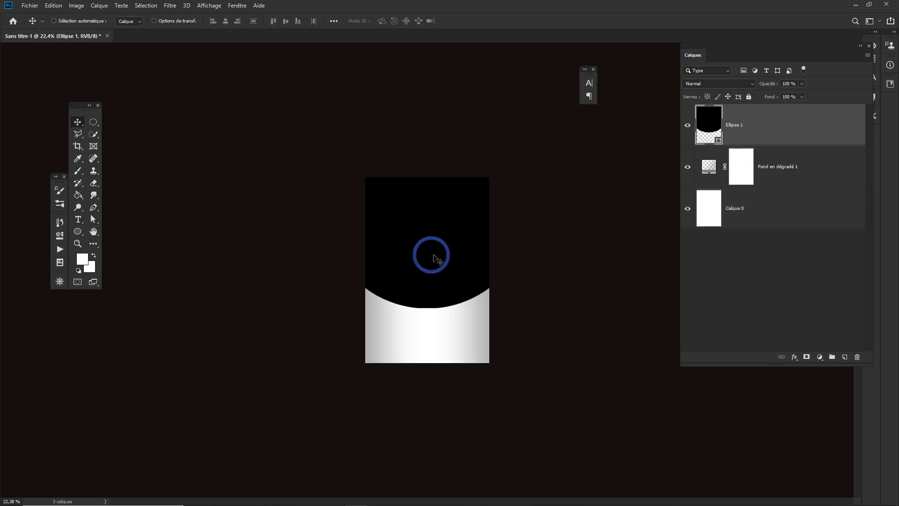
{"action": "mouse_move", "coordinate": [440, 271]}
{"action": "left_mouse_down"}
{"action": "mouse_move", "coordinate": [431, 262]}
{"action": "mouse_move", "coordinate": [437, 269]}
{"action": "left_mouse_up"}
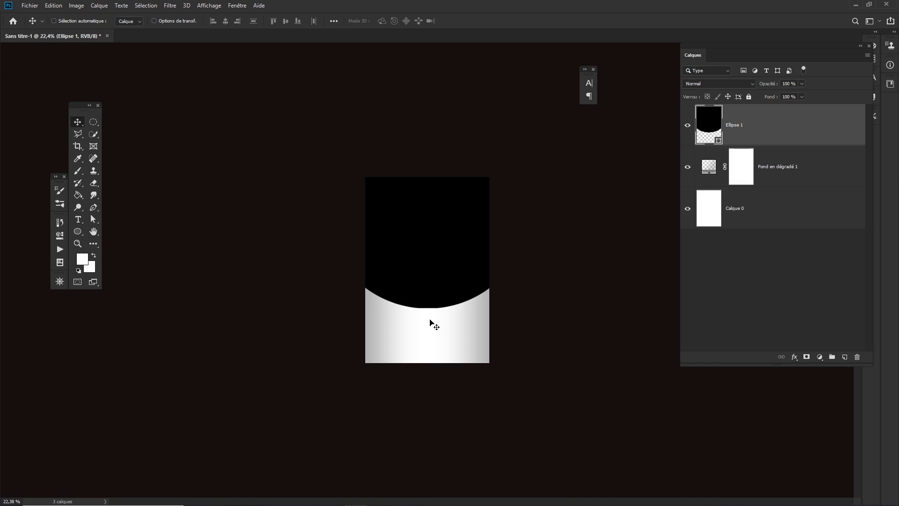
{"action": "left_click_drag", "start_coordinate": [397, 287], "coordinate": [453, 325]}
{"action": "left_click_drag", "start_coordinate": [462, 273], "coordinate": [445, 274]}
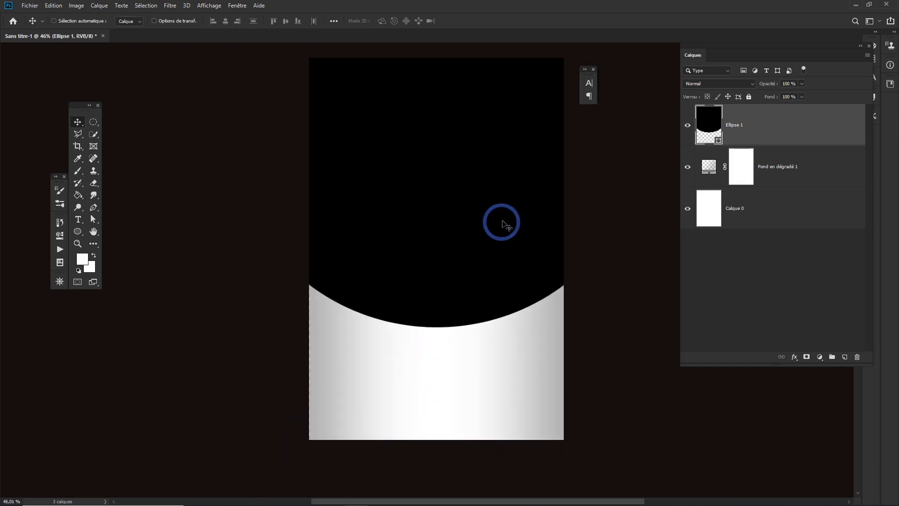
{"action": "left_click_drag", "start_coordinate": [502, 223], "coordinate": [491, 253]}
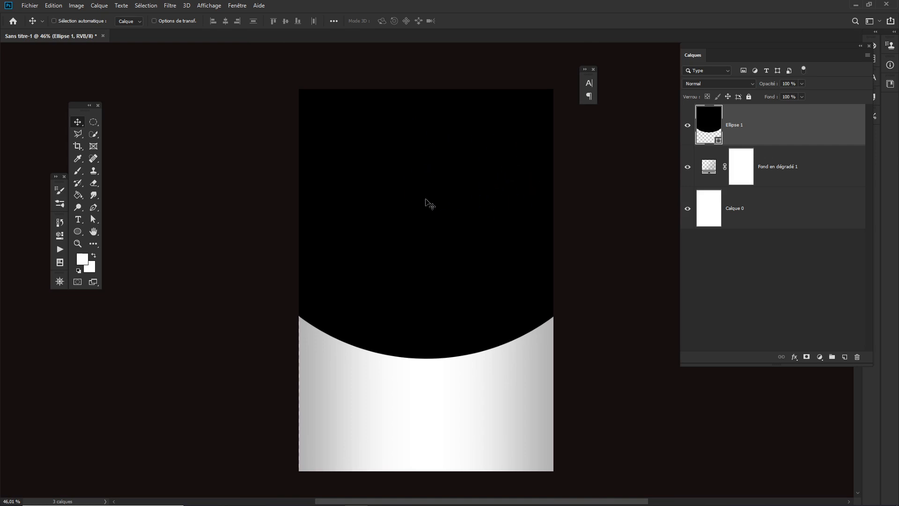
{"action": "left_click", "coordinate": [30, 5]}
{"action": "left_click", "coordinate": [51, 109]}
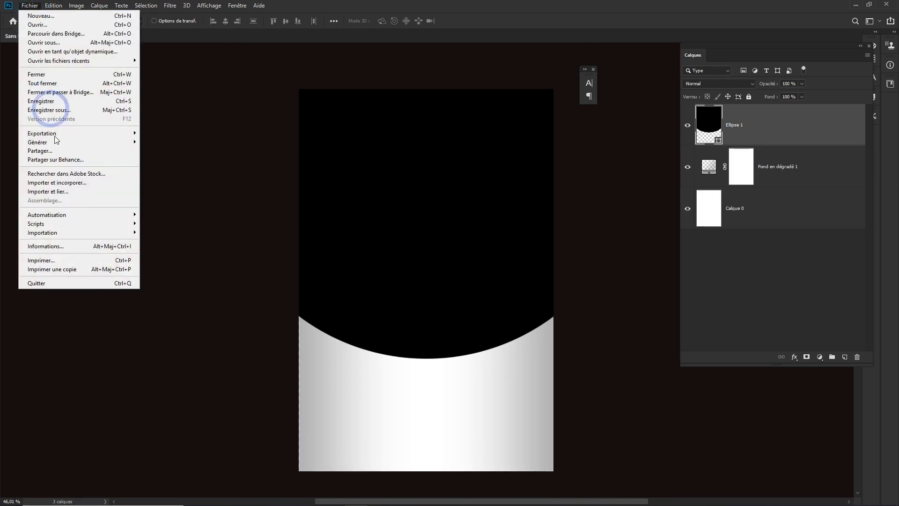
{"action": "left_click", "coordinate": [57, 182]}
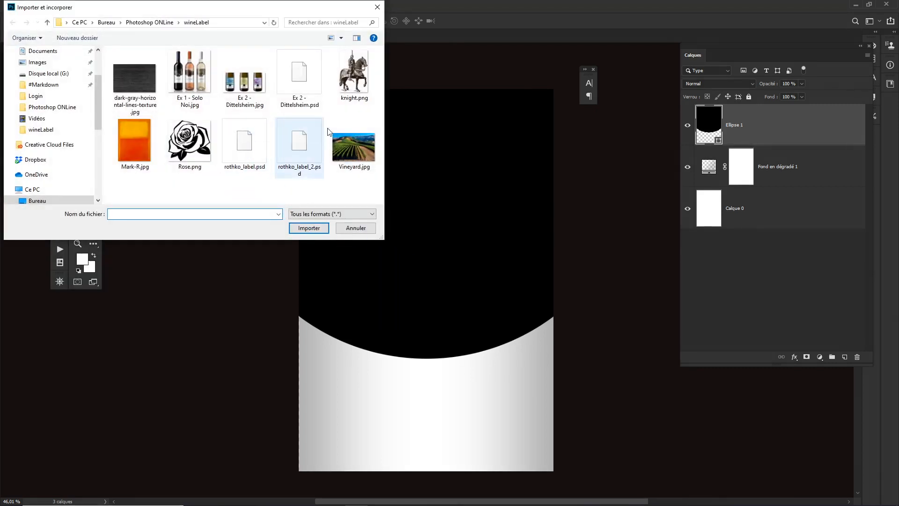
{"action": "left_click", "coordinate": [354, 147]}
{"action": "left_click", "coordinate": [308, 228]}
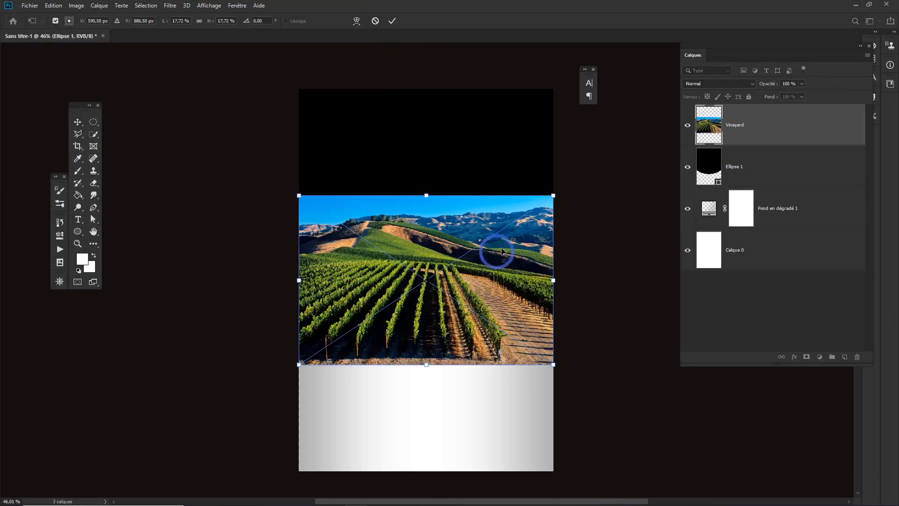
Enlarge the Vineyard photo to about 27 %, position it over the circle and clip it to Ellipse 1
{"action": "left_click_drag", "start_coordinate": [517, 264], "coordinate": [518, 160]}
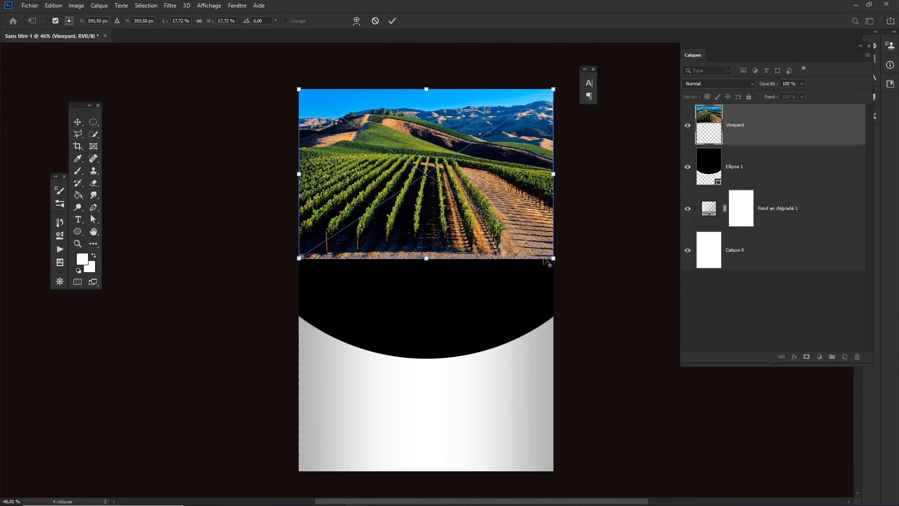
{"action": "left_click_drag", "start_coordinate": [553, 258], "coordinate": [603, 293]}
{"action": "left_click_drag", "start_coordinate": [439, 207], "coordinate": [440, 244]}
{"action": "left_click_drag", "start_coordinate": [244, 115], "coordinate": [235, 102]}
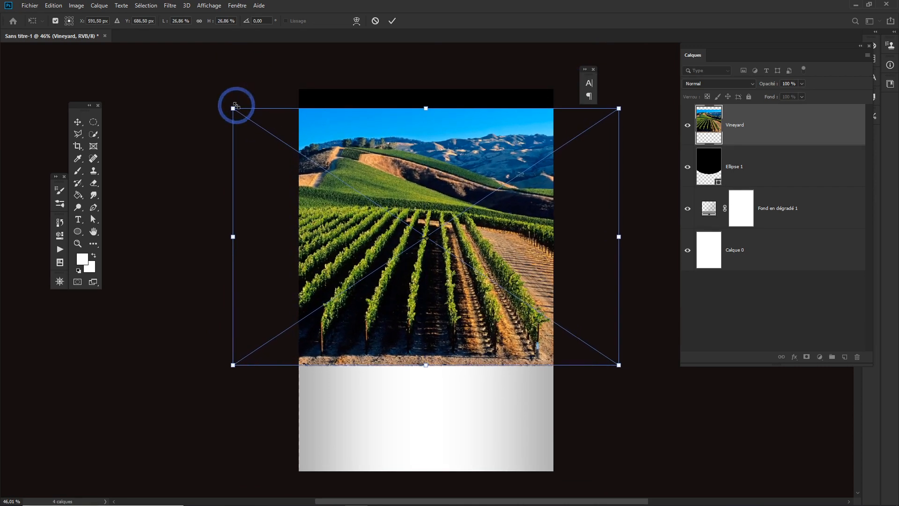
{"action": "key", "text": "Return"}
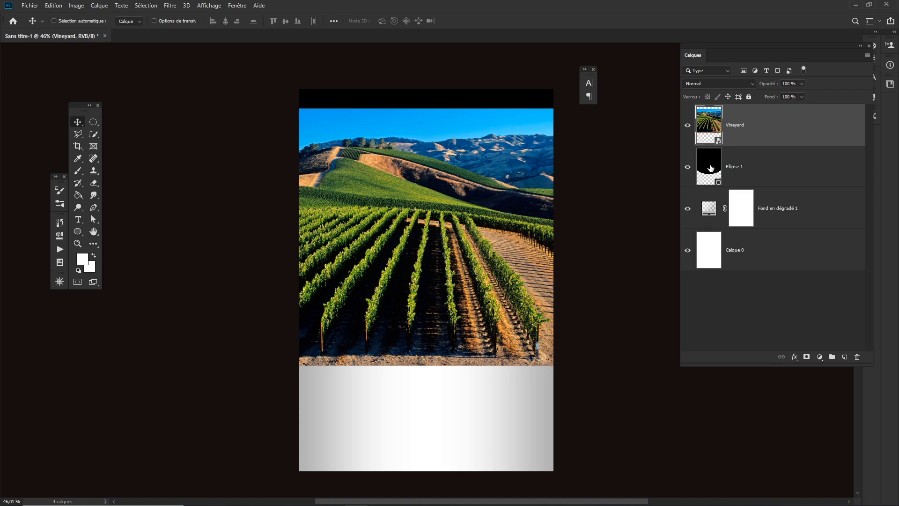
{"action": "left_click", "coordinate": [766, 142], "text": "alt"}
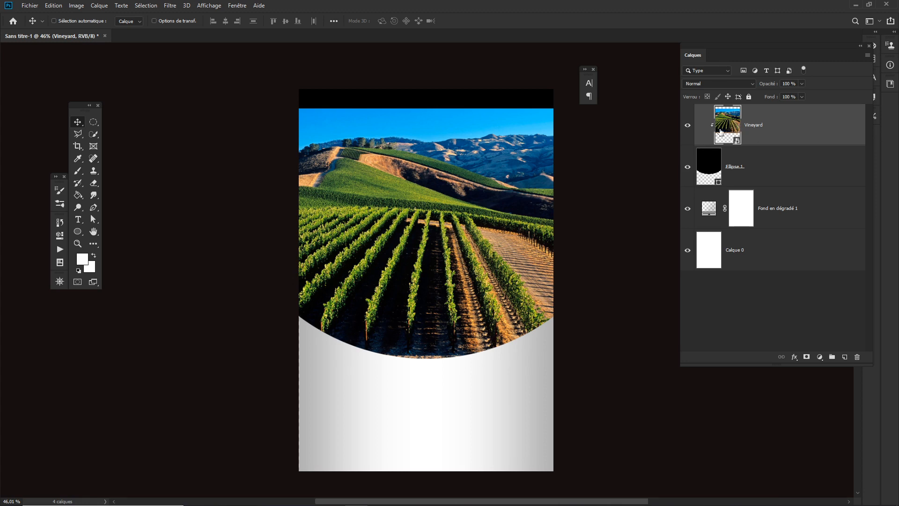
Add a black-and-white (Noir et blanc) adjustment above the Vineyard layer and reduce its opacity to 75 %
{"action": "left_click", "coordinate": [824, 358]}
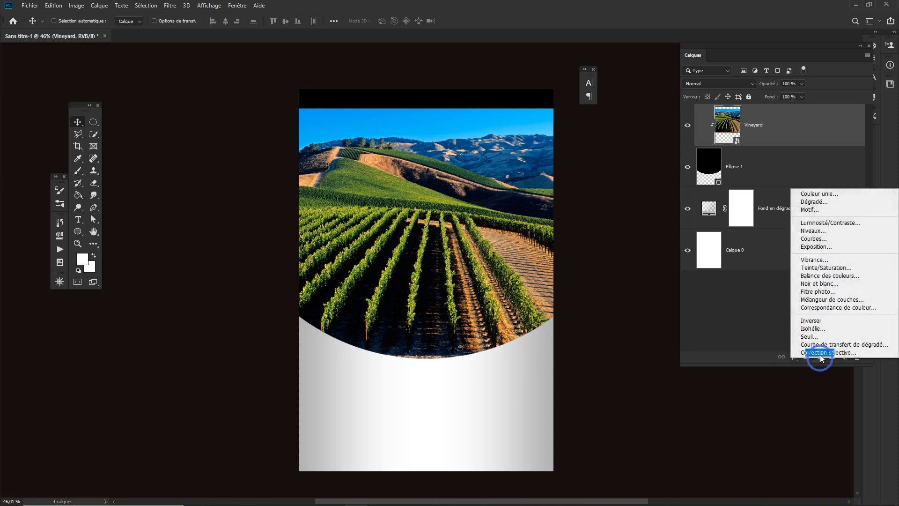
{"action": "left_click", "coordinate": [819, 285]}
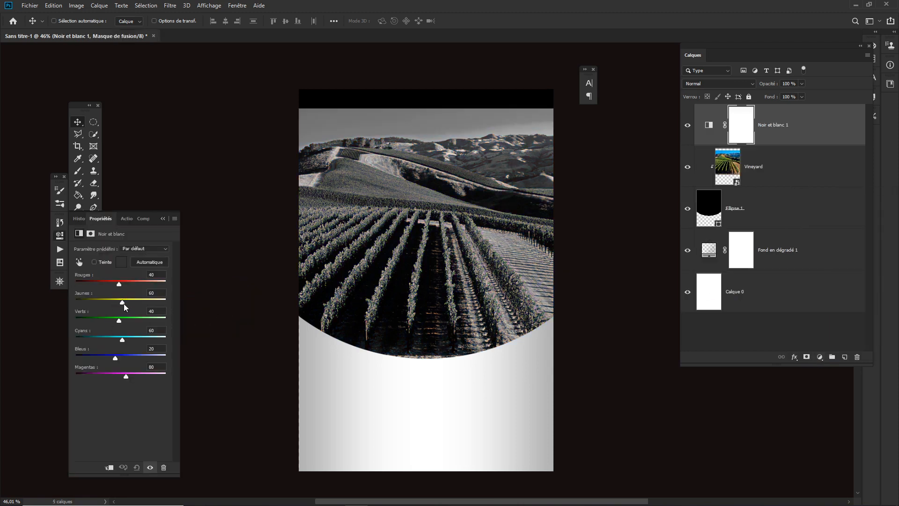
{"action": "left_click", "coordinate": [163, 218]}
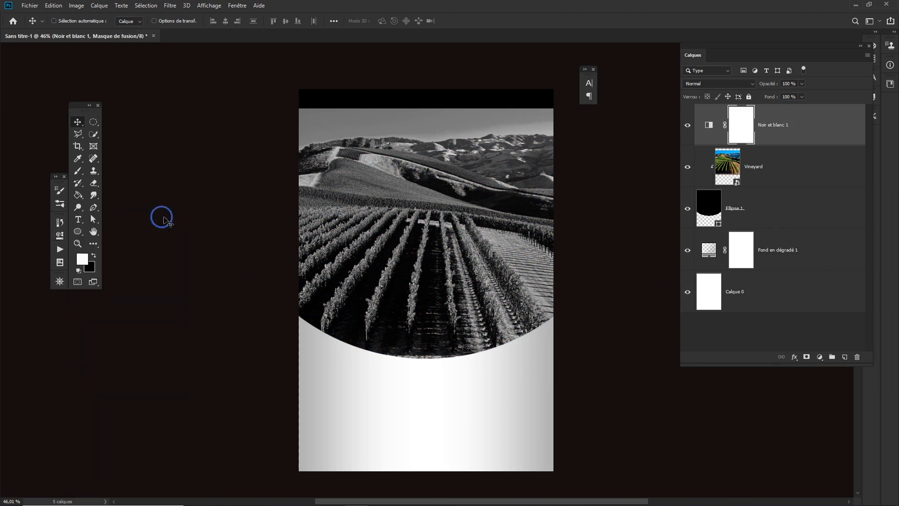
{"action": "left_click_drag", "start_coordinate": [766, 84], "coordinate": [758, 85]}
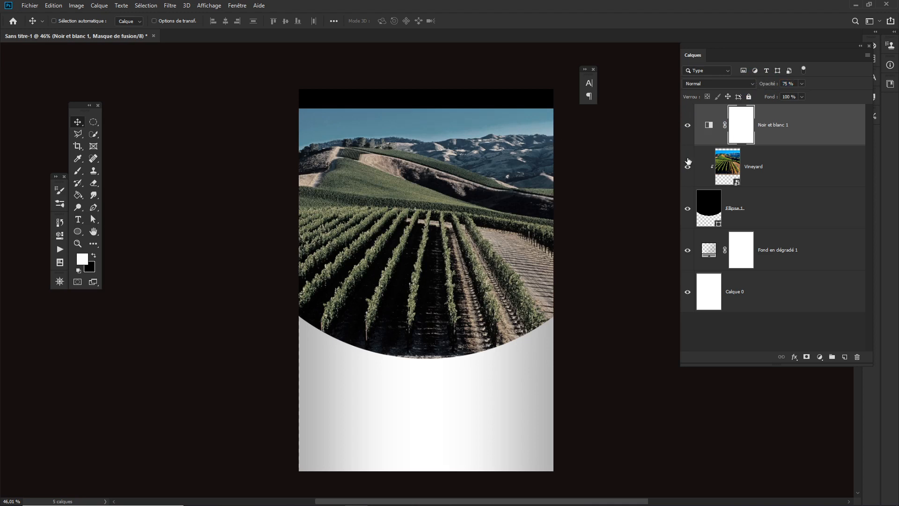
Enlarge the Vineyard photo to about 31 % up to the page's upper edge, and clip the Noir et blanc 1 adjustment
{"action": "left_click", "coordinate": [721, 172]}
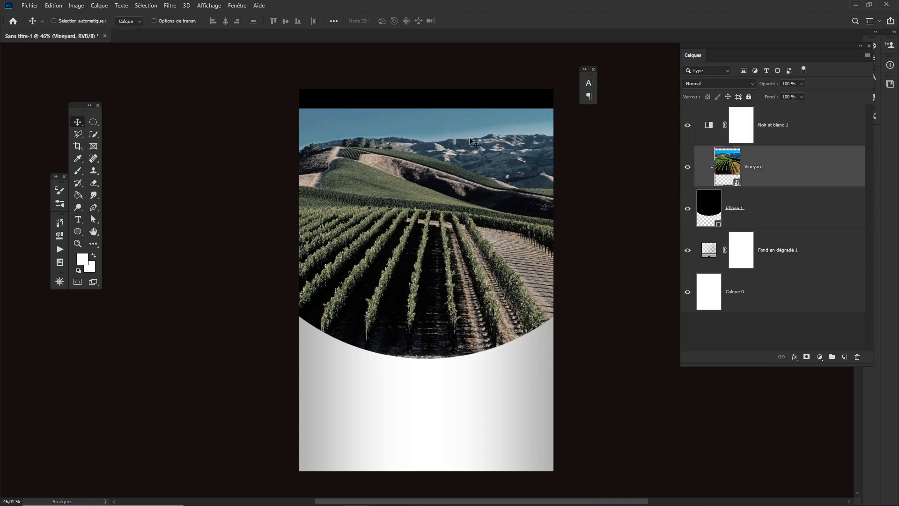
{"action": "key", "text": "ctrl+t"}
{"action": "left_click_drag", "start_coordinate": [619, 108], "coordinate": [640, 83]}
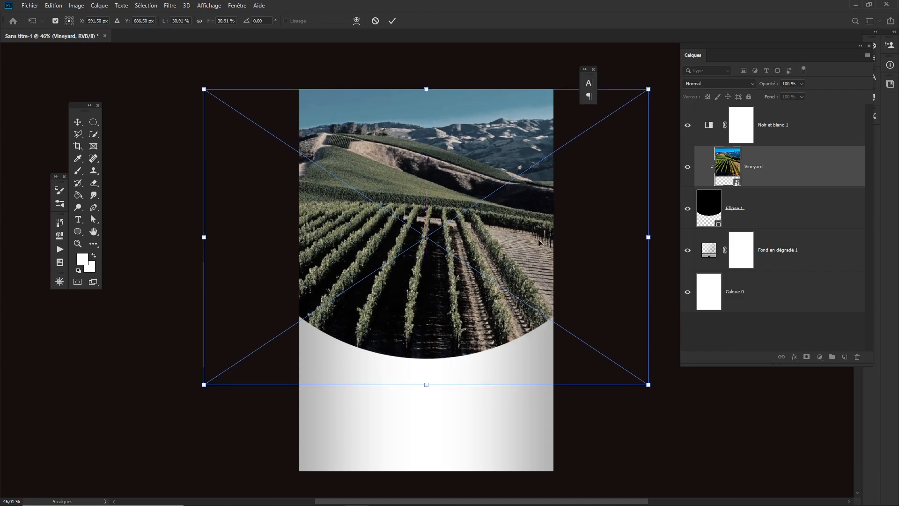
{"action": "key", "text": "Return"}
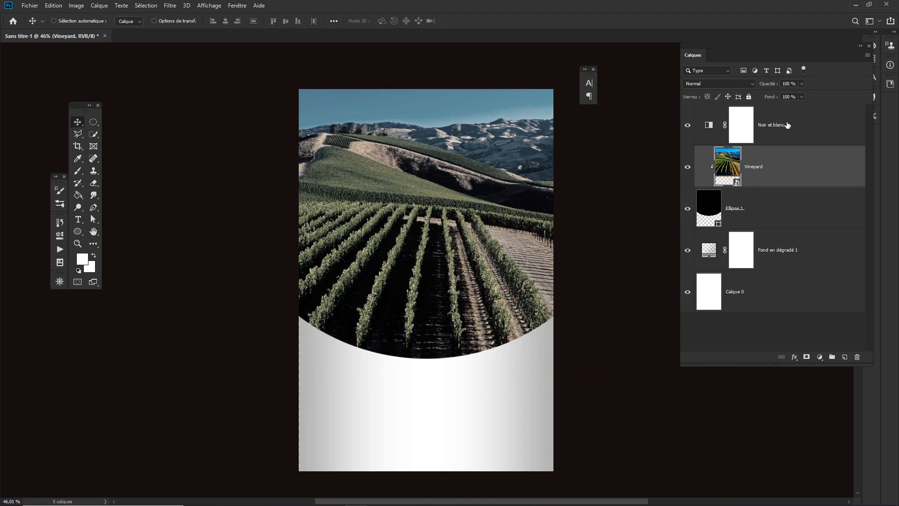
{"action": "left_click", "coordinate": [800, 140]}
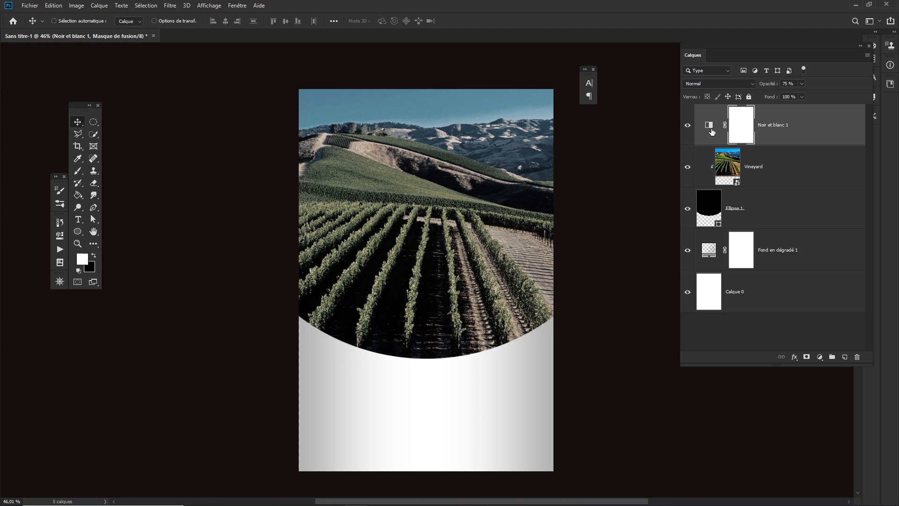
{"action": "left_click", "coordinate": [793, 145], "text": "alt"}
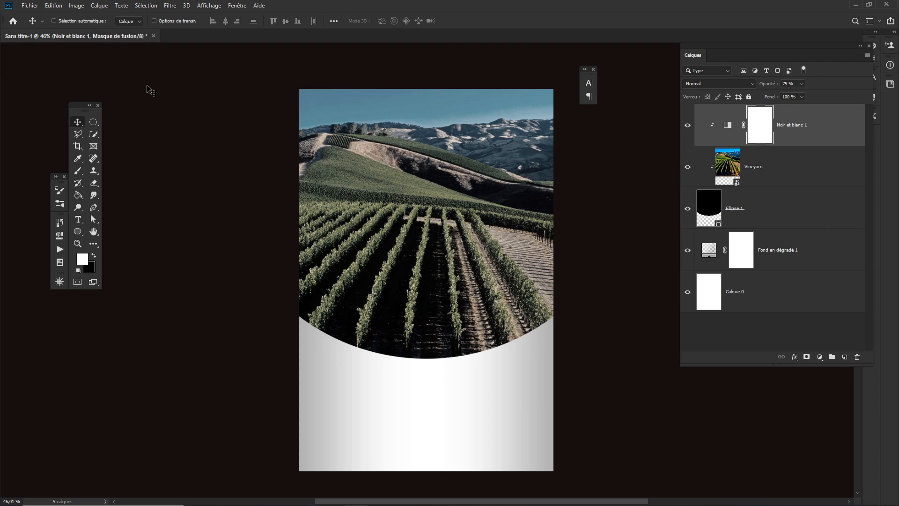
Import dark-gray-horizontal-lines-texture.jpg as an embedded image above the Noir et blanc 1 layer
{"action": "left_click", "coordinate": [31, 6]}
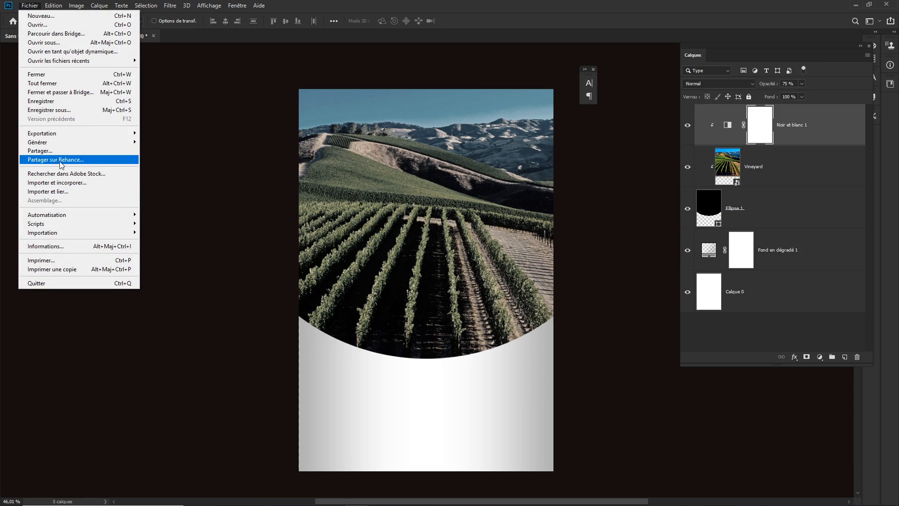
{"action": "left_click", "coordinate": [60, 185]}
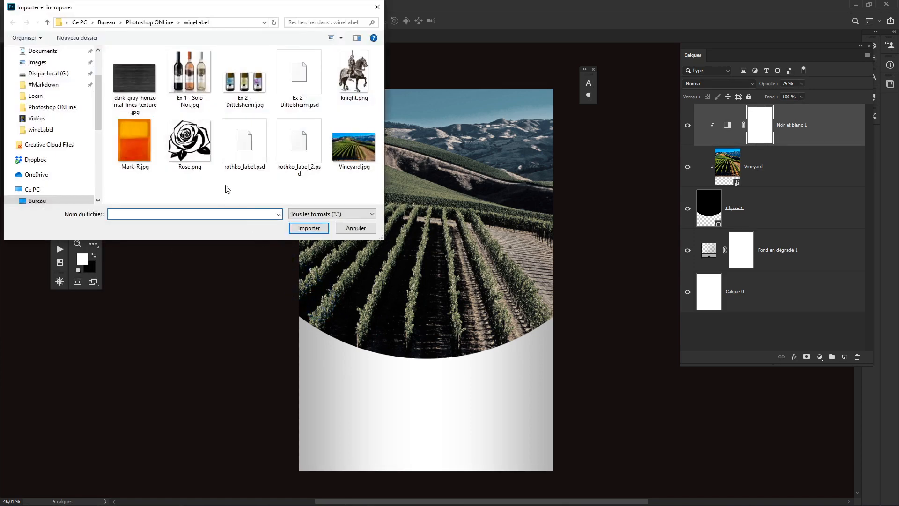
{"action": "left_click", "coordinate": [140, 101]}
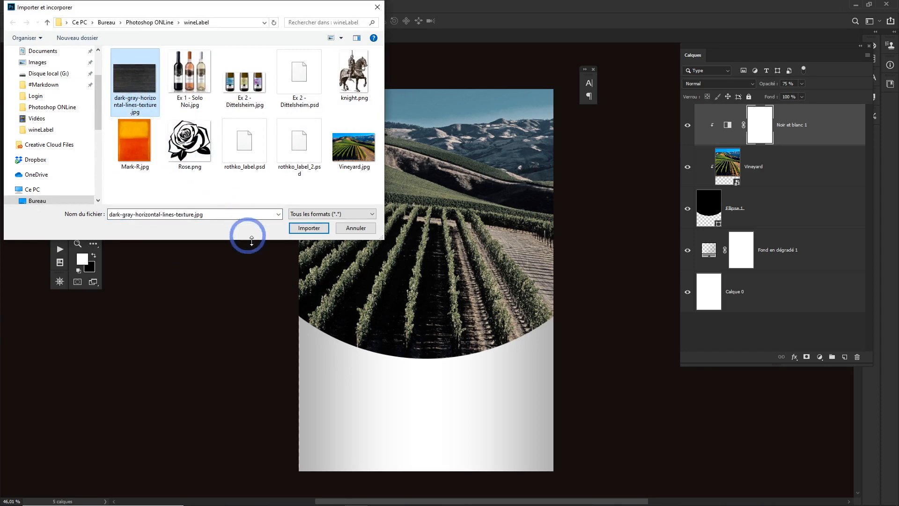
{"action": "left_click", "coordinate": [309, 228]}
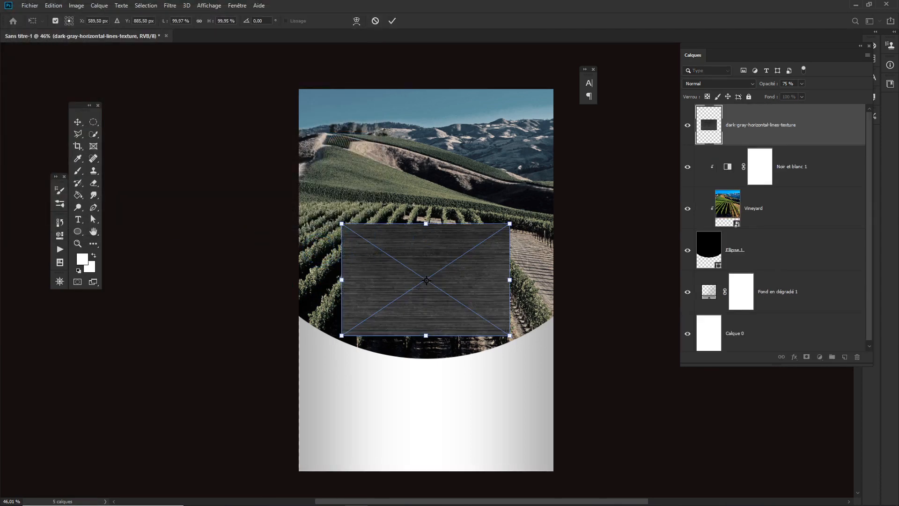
Scale the dark gray texture to about 248 %, position it over the whole circle area and clip it to the layers below
{"action": "left_click_drag", "start_coordinate": [513, 225], "coordinate": [586, 167]}
{"action": "left_click_drag", "start_coordinate": [519, 251], "coordinate": [521, 168]}
{"action": "left_click_drag", "start_coordinate": [588, 299], "coordinate": [632, 332]}
{"action": "left_click_drag", "start_coordinate": [489, 275], "coordinate": [492, 302]}
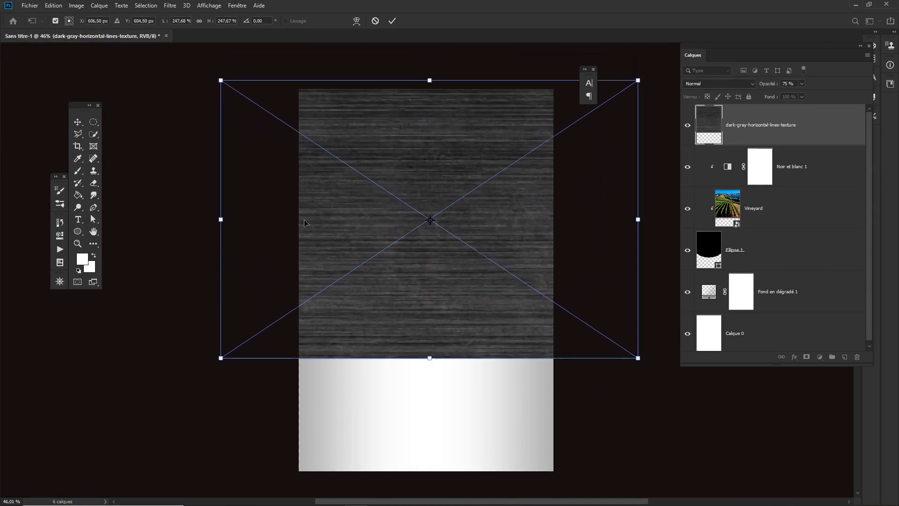
{"action": "key", "text": "Return"}
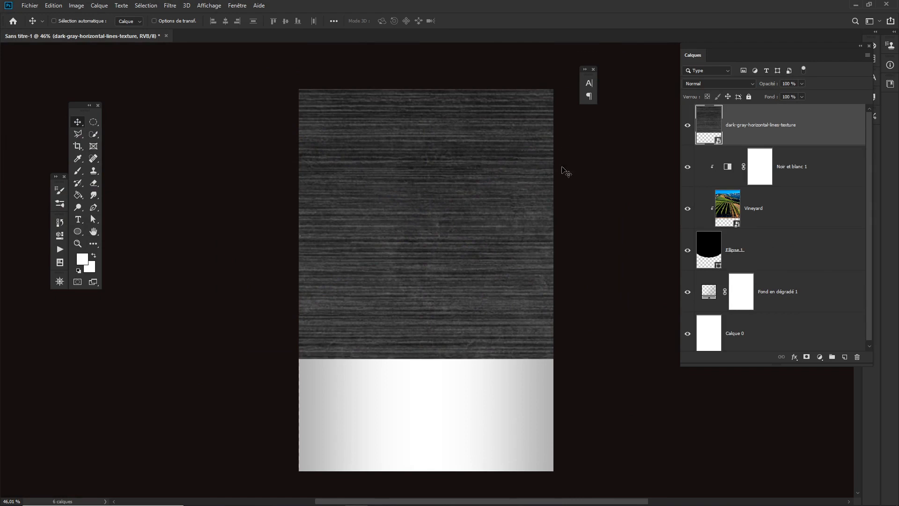
{"action": "left_click", "coordinate": [787, 145], "text": "alt"}
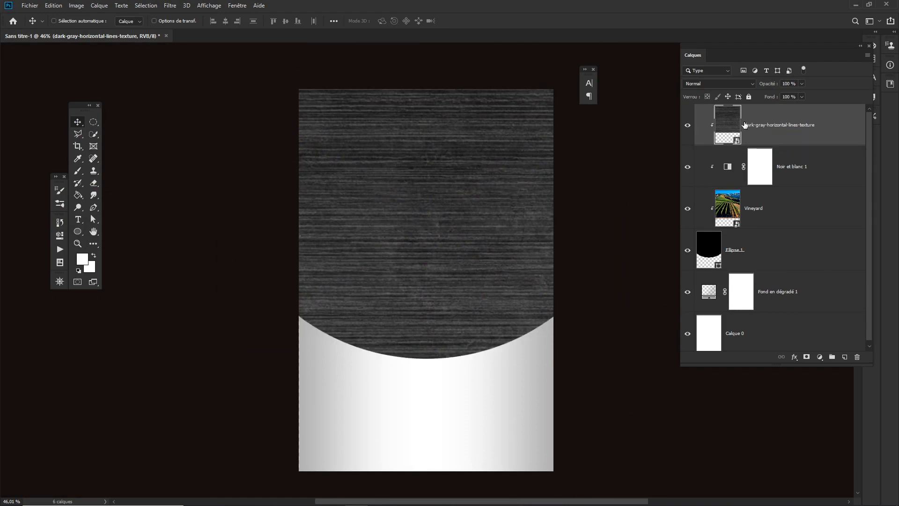
Try the blend modes Produit, Densité couleur + and Eclaircir on the texture layer and settle on Superposition
{"action": "left_click", "coordinate": [712, 82]}
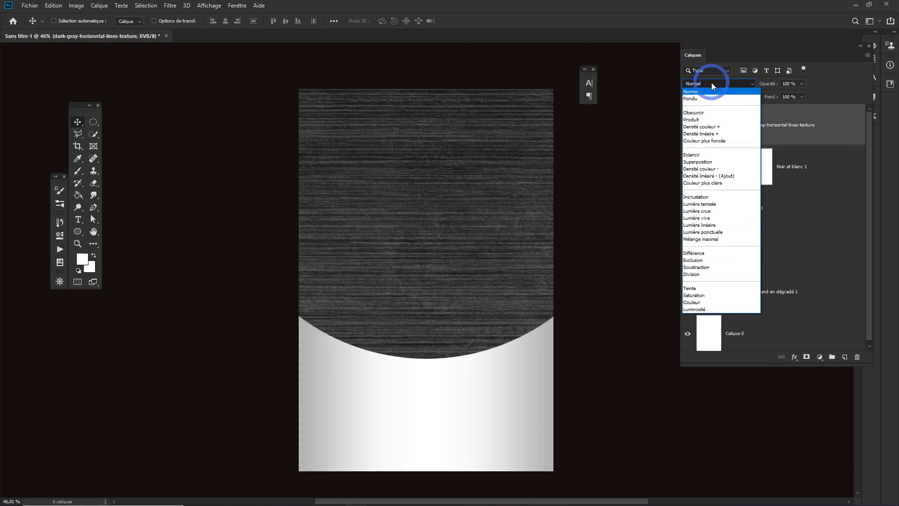
{"action": "left_click", "coordinate": [697, 120]}
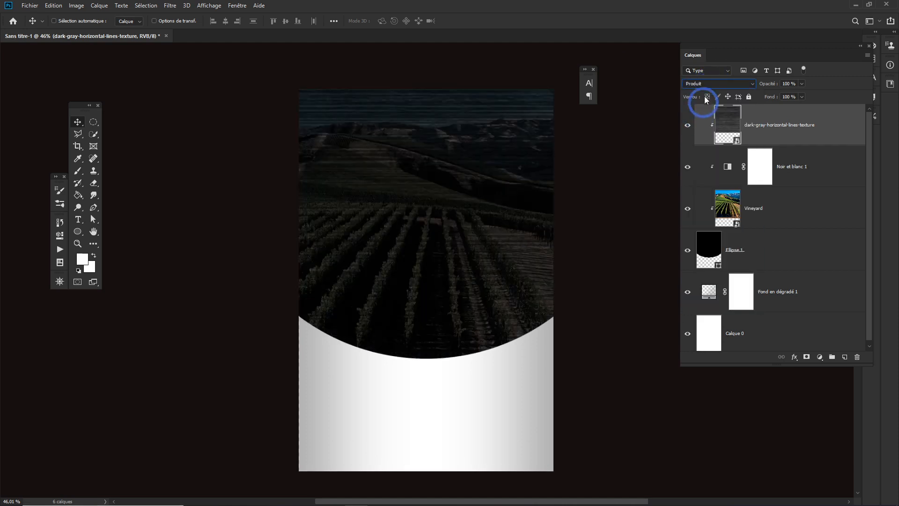
{"action": "key", "text": "Down"}
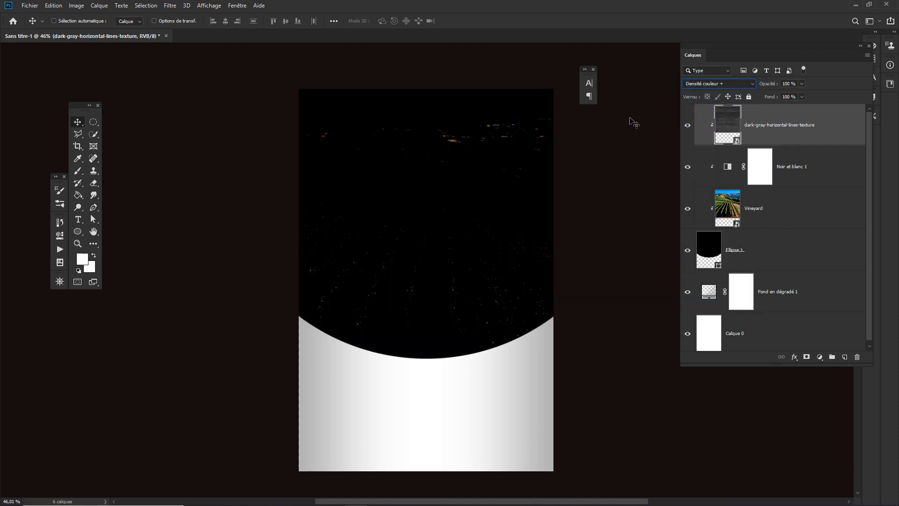
{"action": "key", "text": "Down"}
{"action": "key", "text": "Down"}
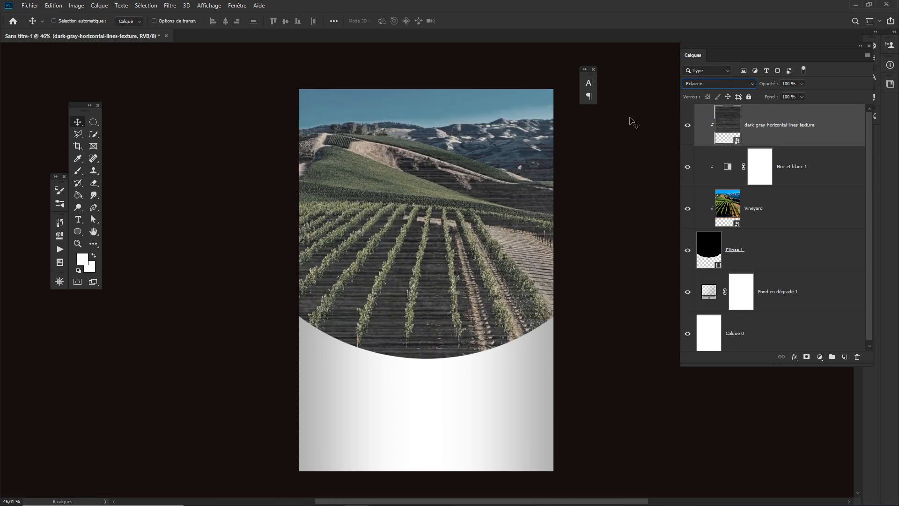
{"action": "key", "text": "Down"}
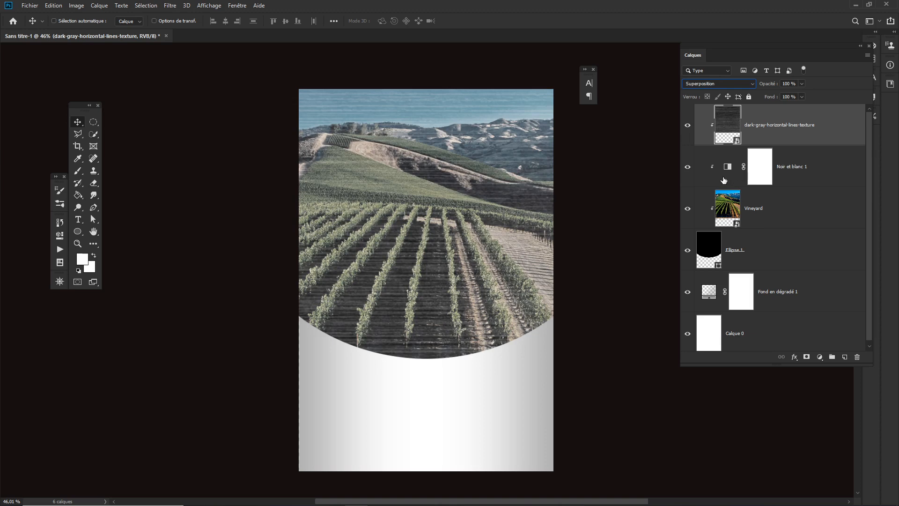
Set the Noir et blanc 1 layer's opacity to 92 %
{"action": "left_click", "coordinate": [732, 164]}
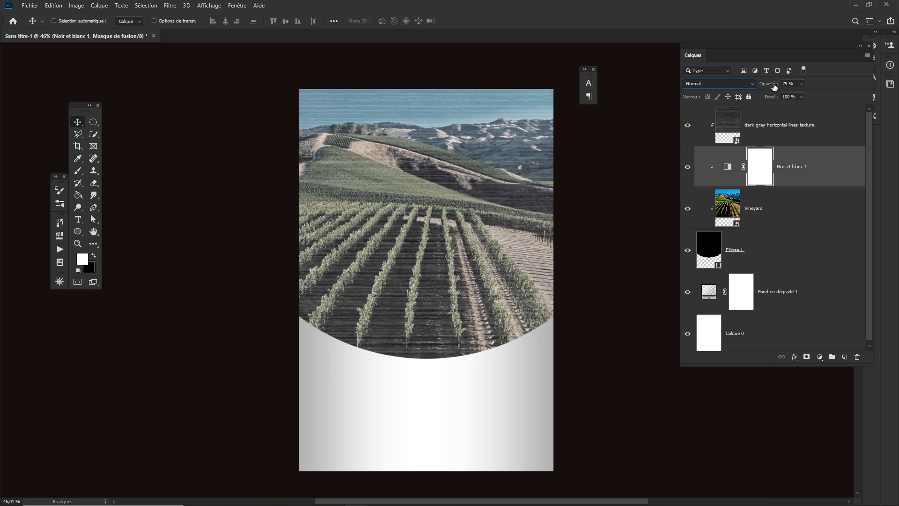
{"action": "mouse_move", "coordinate": [774, 86]}
{"action": "left_mouse_down"}
{"action": "mouse_move", "coordinate": [791, 84]}
{"action": "mouse_move", "coordinate": [775, 87]}
{"action": "left_mouse_up"}
Add a solid colour fill layer in brown 5c3c0e above the Noir et blanc 1 layer
{"action": "left_click", "coordinate": [825, 358]}
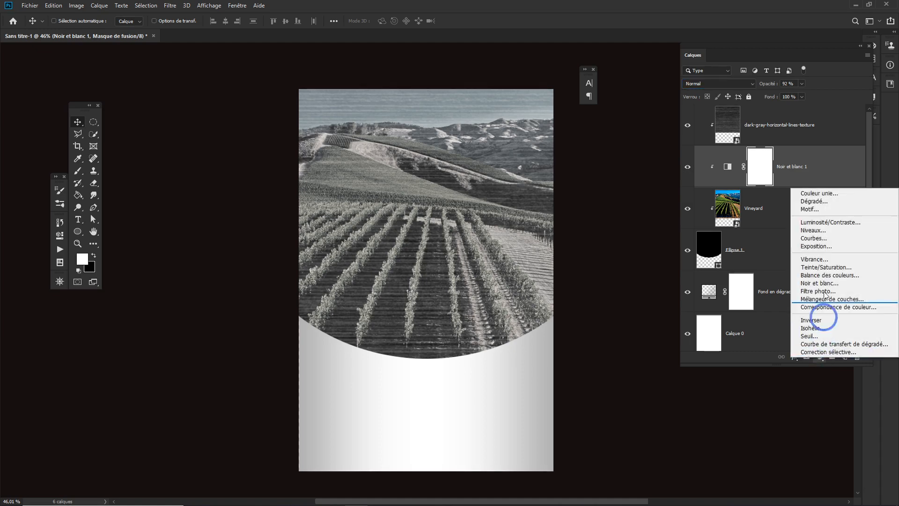
{"action": "left_click", "coordinate": [828, 196]}
{"action": "mouse_move", "coordinate": [592, 202]}
{"action": "left_mouse_down"}
{"action": "mouse_move", "coordinate": [612, 161]}
{"action": "mouse_move", "coordinate": [580, 236]}
{"action": "left_mouse_up"}
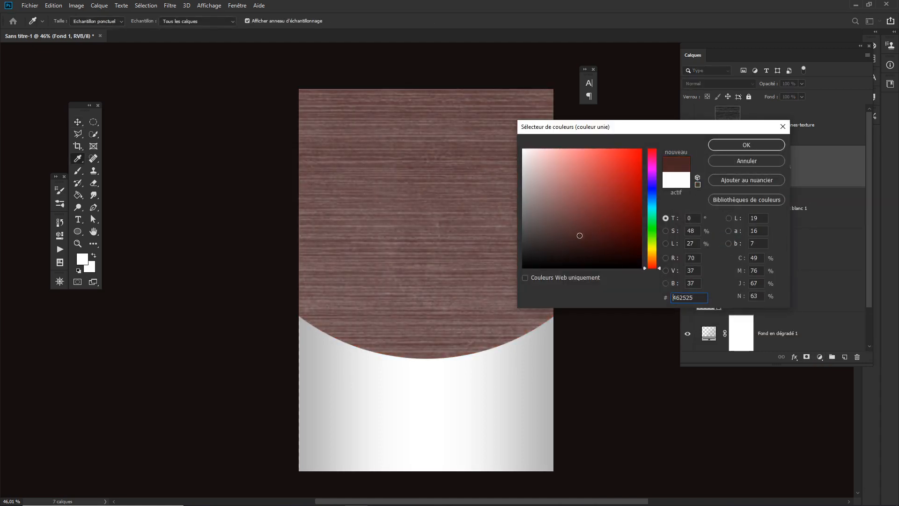
{"action": "left_click_drag", "start_coordinate": [655, 261], "coordinate": [650, 257]}
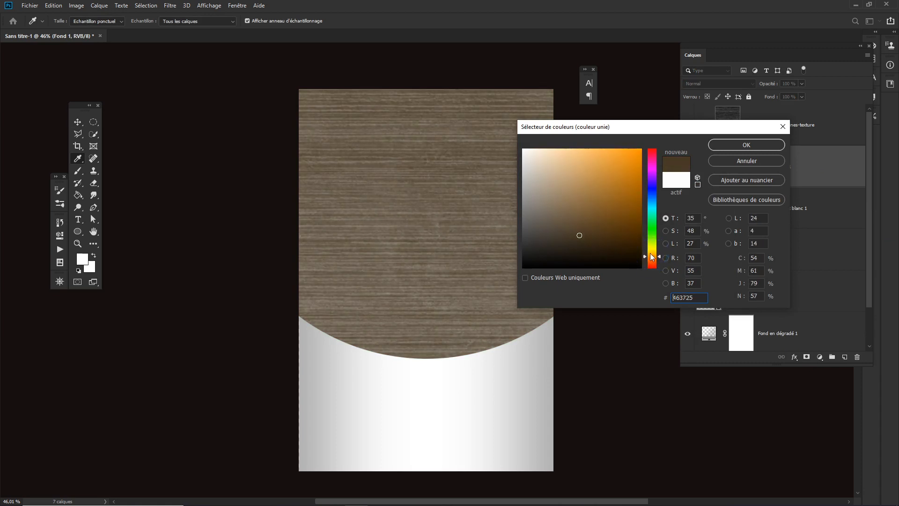
{"action": "left_click", "coordinate": [627, 204]}
{"action": "left_click_drag", "start_coordinate": [628, 204], "coordinate": [624, 226]}
{"action": "left_click", "coordinate": [747, 145]}
Compare the blend modes Couleur, Teinte and Eclaircir on the brown fill with the texture temporarily hidden, and settle on Superposition
{"action": "left_click", "coordinate": [736, 84]}
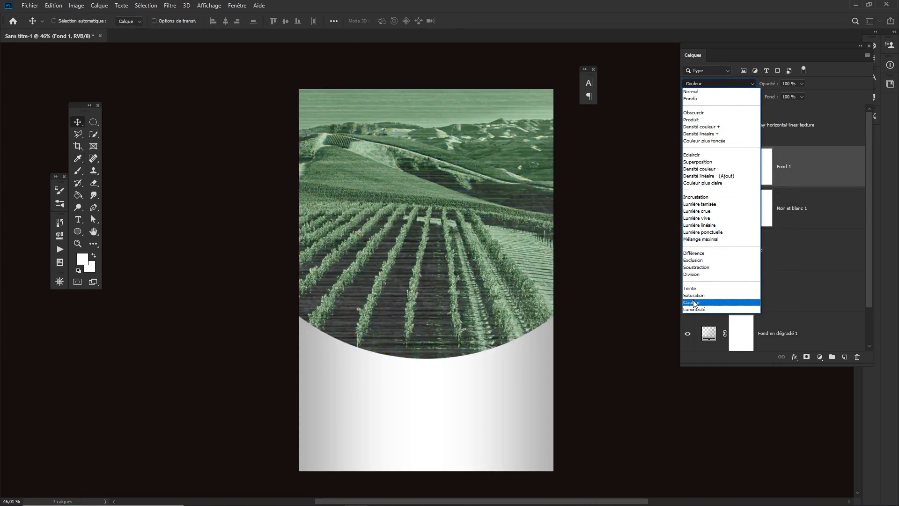
{"action": "left_click", "coordinate": [691, 288]}
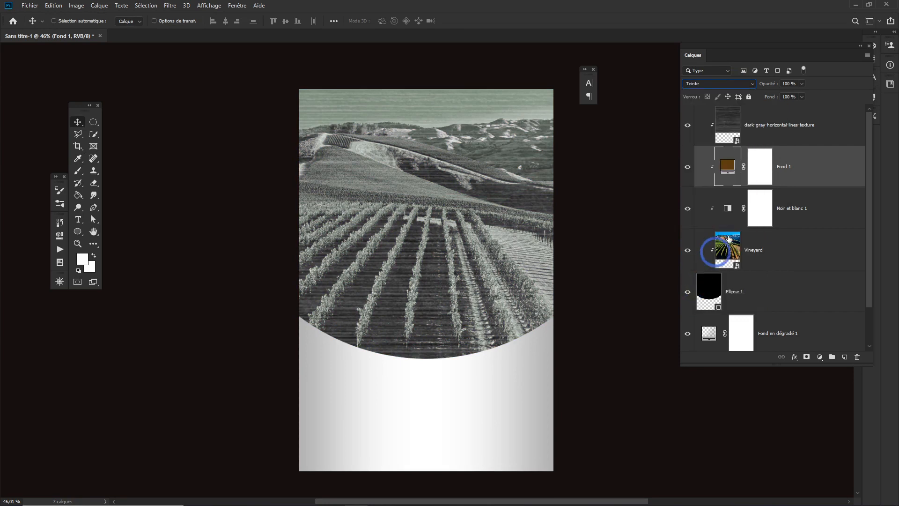
{"action": "left_click", "coordinate": [688, 209]}
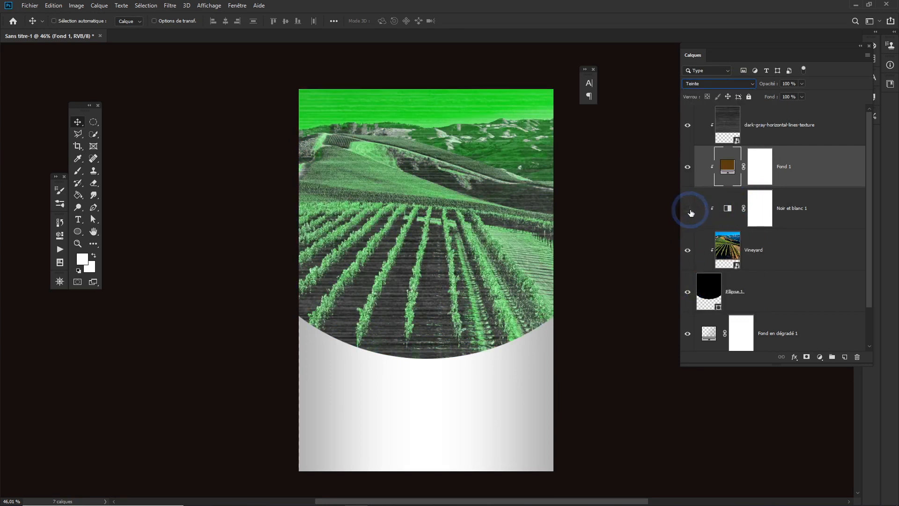
{"action": "left_click", "coordinate": [688, 209]}
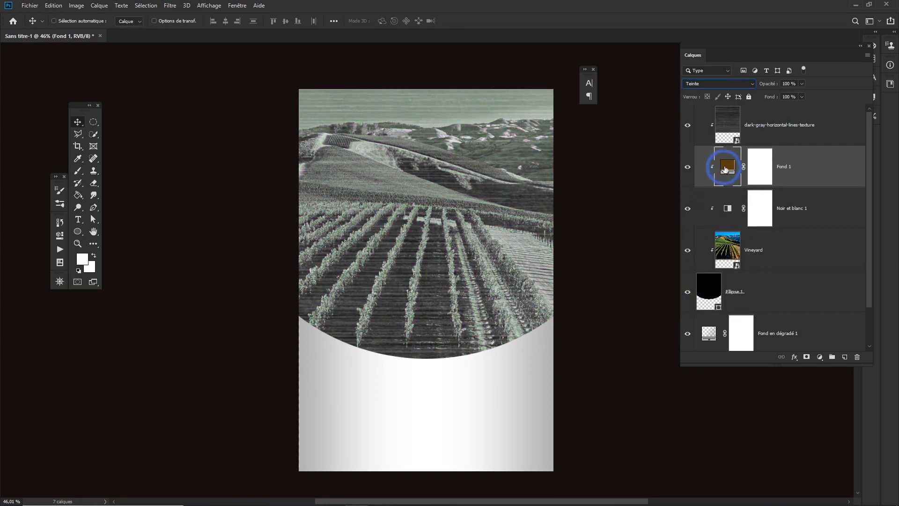
{"action": "left_click", "coordinate": [688, 125]}
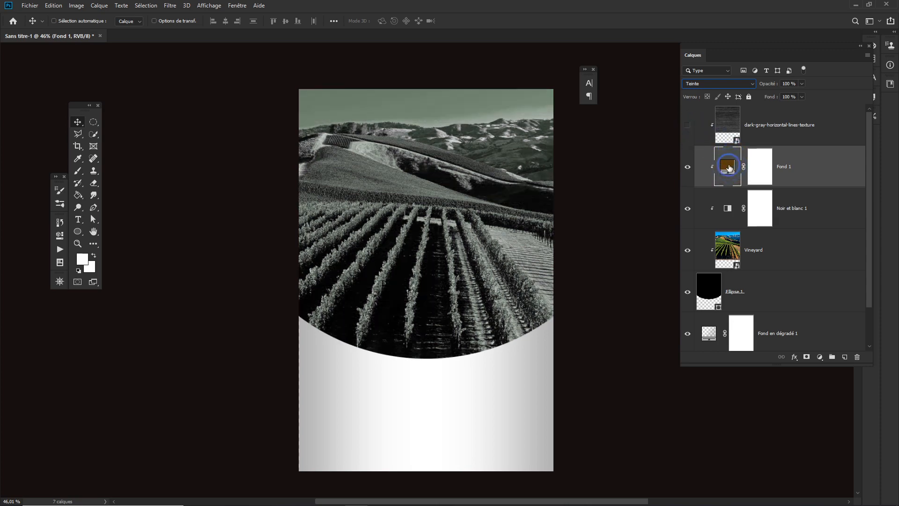
{"action": "left_click", "coordinate": [716, 86]}
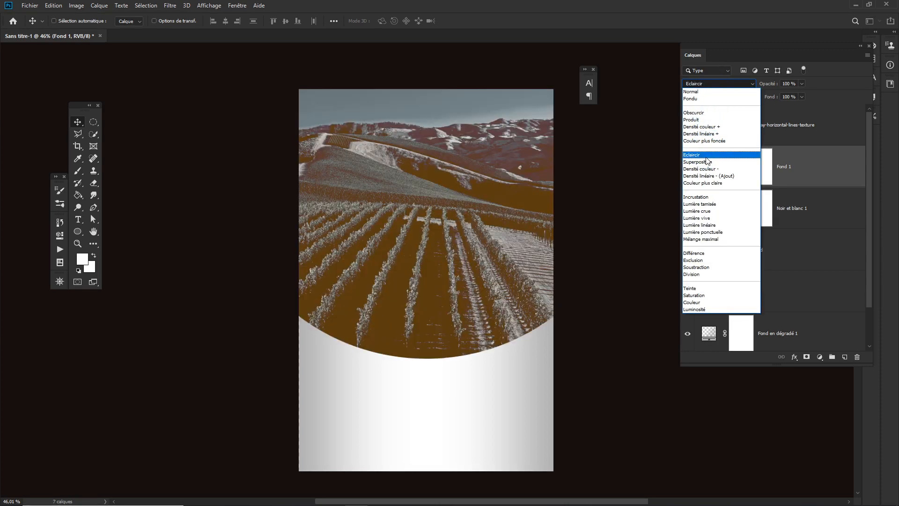
{"action": "left_click", "coordinate": [707, 161]}
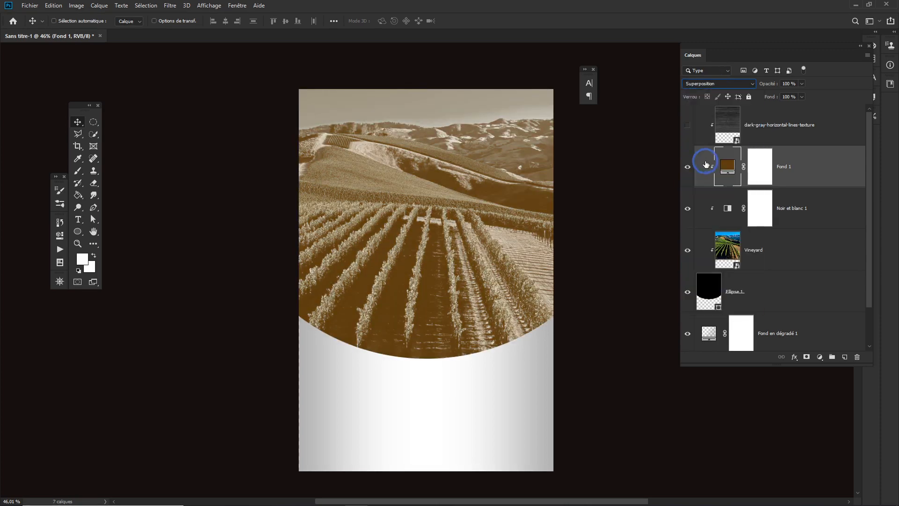
{"action": "left_click", "coordinate": [687, 127]}
{"action": "left_click", "coordinate": [721, 124]}
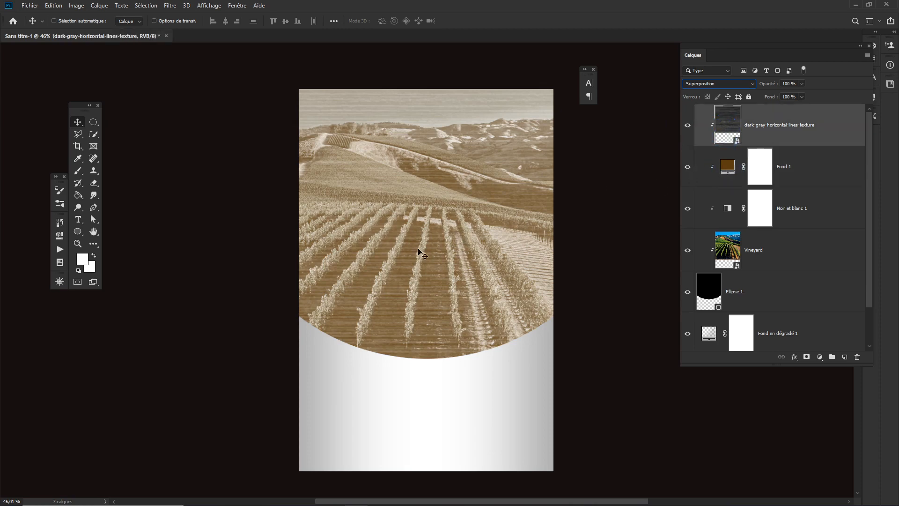
Check the brown fill's hexadecimal colour code without changing it, and compare the photo with the Fond 1 layer off and on
{"action": "double_click", "coordinate": [731, 170]}
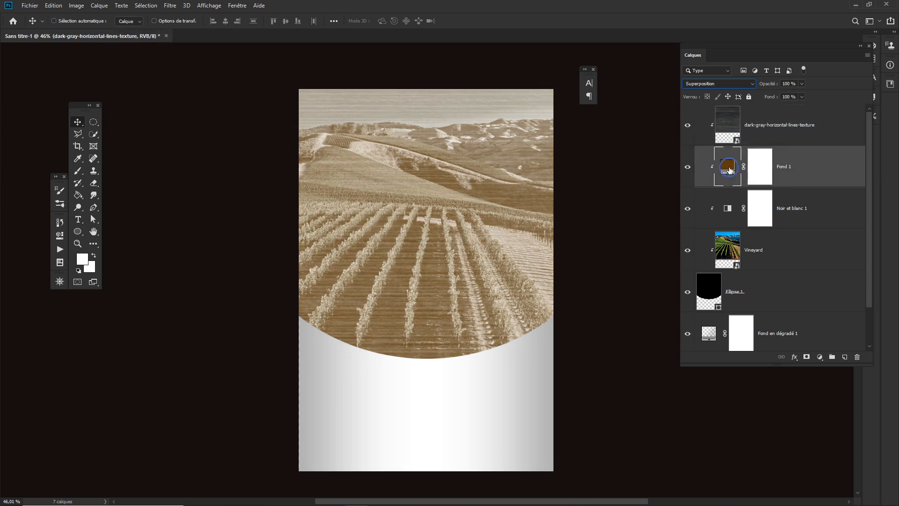
{"action": "left_click", "coordinate": [697, 298]}
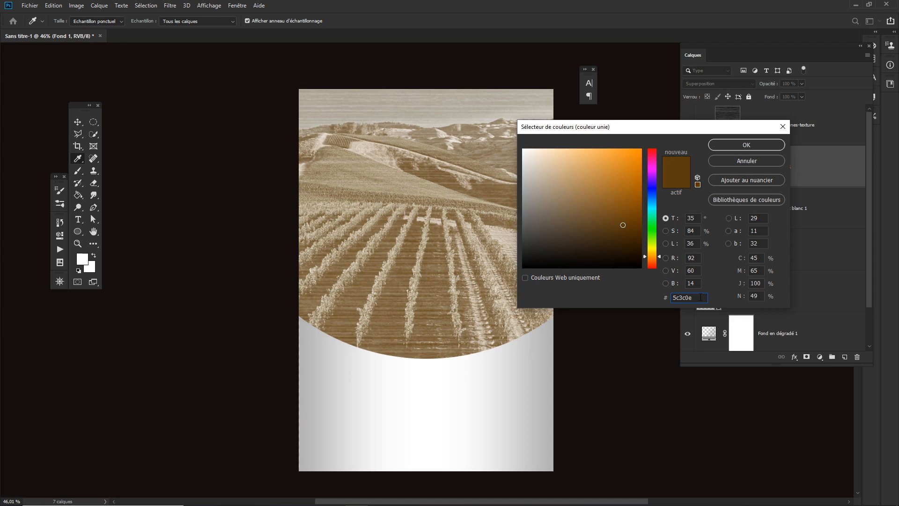
{"action": "double_click", "coordinate": [687, 298]}
{"action": "left_click", "coordinate": [755, 161]}
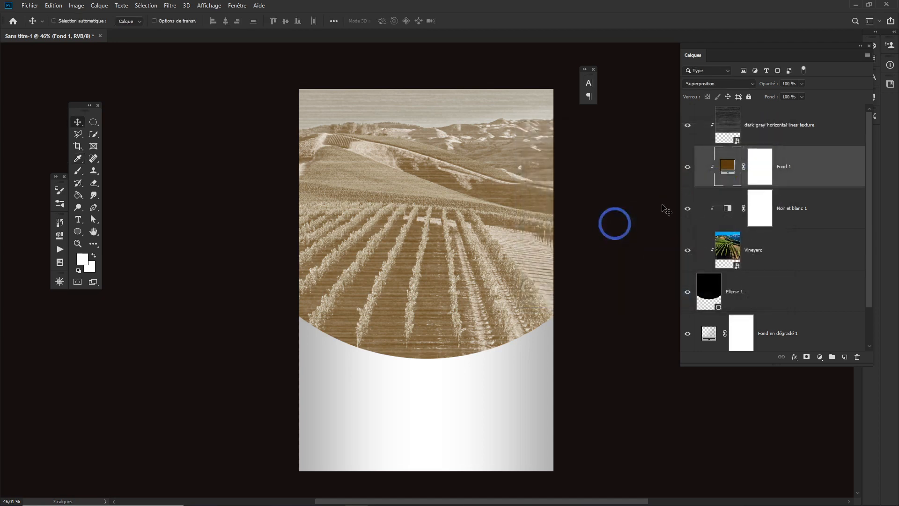
{"action": "left_click", "coordinate": [688, 167]}
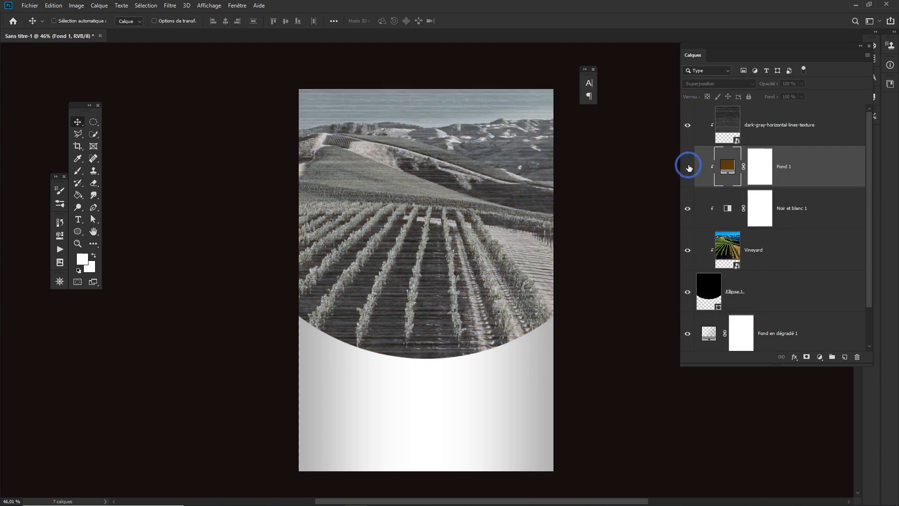
{"action": "left_click", "coordinate": [688, 167]}
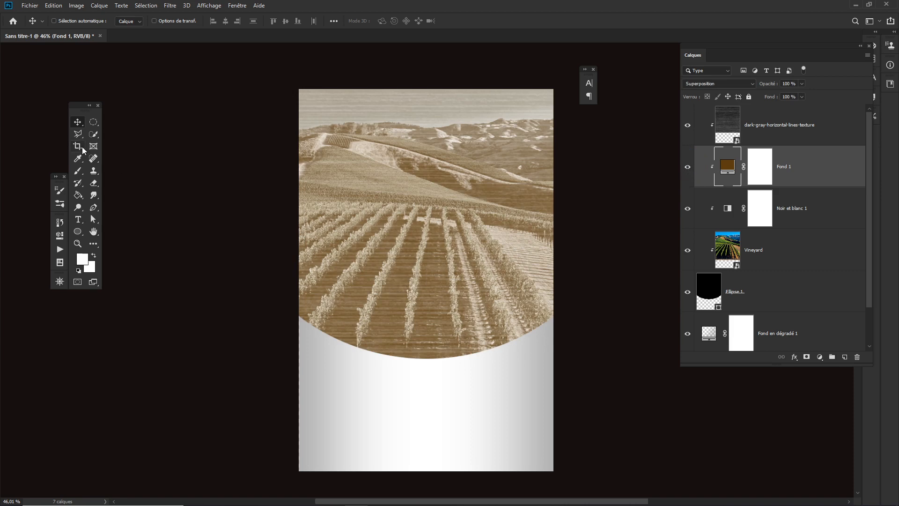
Draw a rectangle about 454 x 154 px over the lower edge of the circle and fill it with black
{"action": "left_click_drag", "start_coordinate": [79, 236], "coordinate": [105, 234]}
{"action": "left_click_drag", "start_coordinate": [409, 352], "coordinate": [468, 367]}
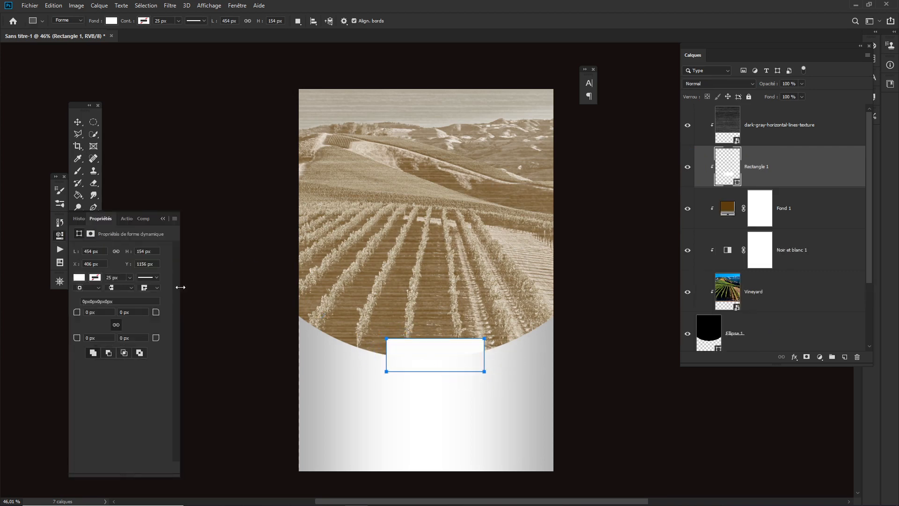
{"action": "left_click", "coordinate": [83, 279]}
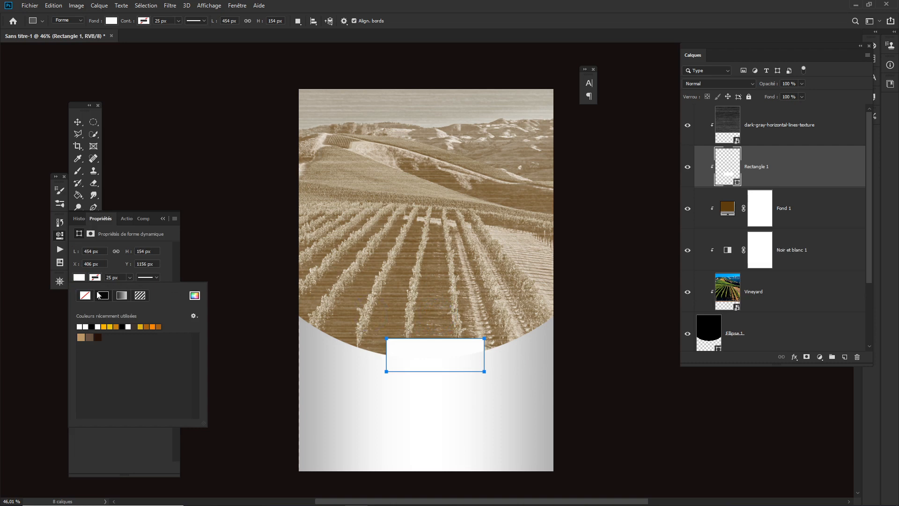
{"action": "left_click", "coordinate": [94, 327]}
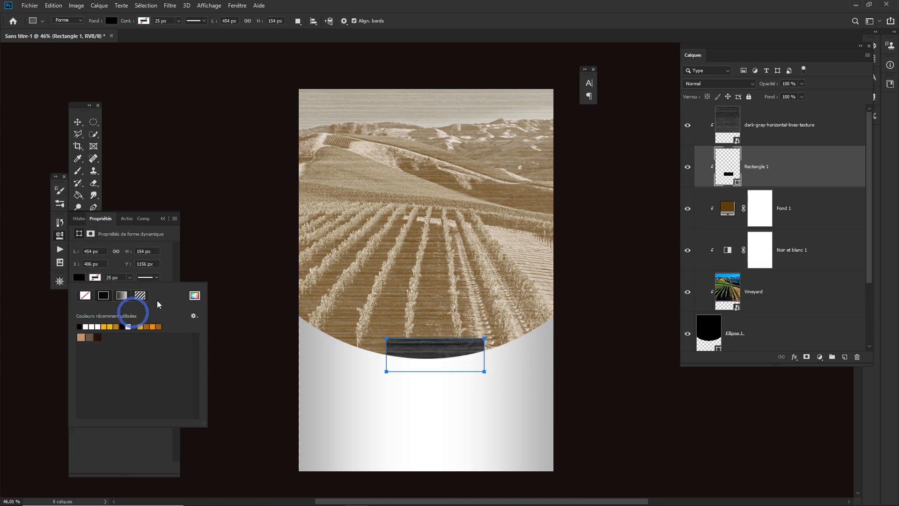
{"action": "left_click", "coordinate": [163, 218]}
{"action": "left_click", "coordinate": [163, 218]}
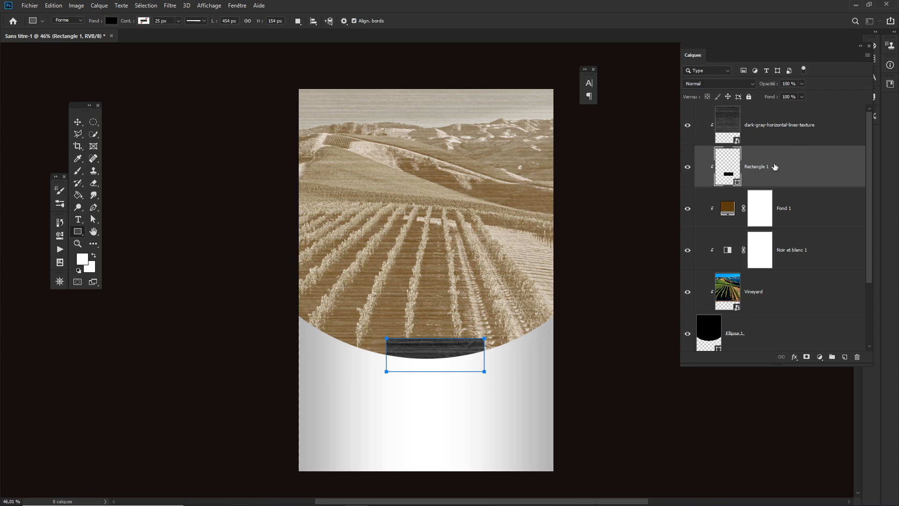
Move the rectangle layer above the texture layer, release it from the clipping mask and centre the rectangle horizontally on the label
{"action": "left_click_drag", "start_coordinate": [775, 167], "coordinate": [776, 113]}
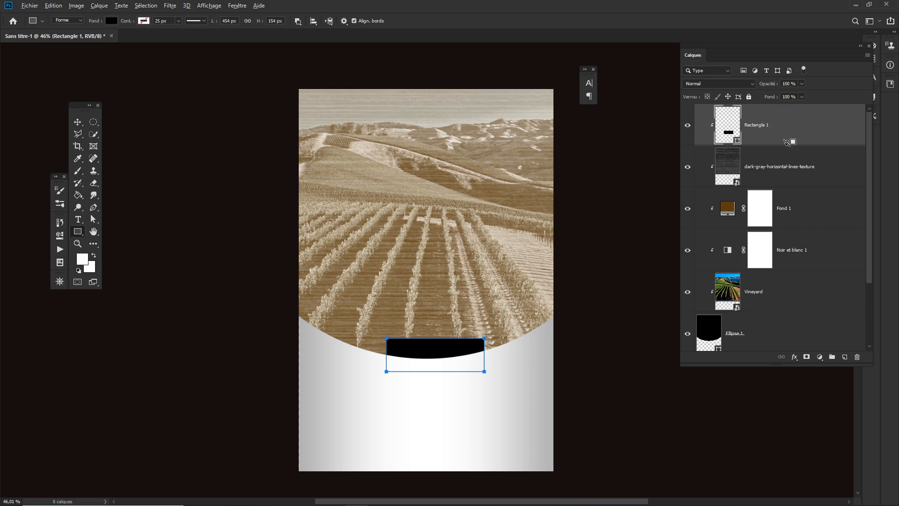
{"action": "left_click", "coordinate": [788, 142], "text": "alt"}
{"action": "key", "text": "v"}
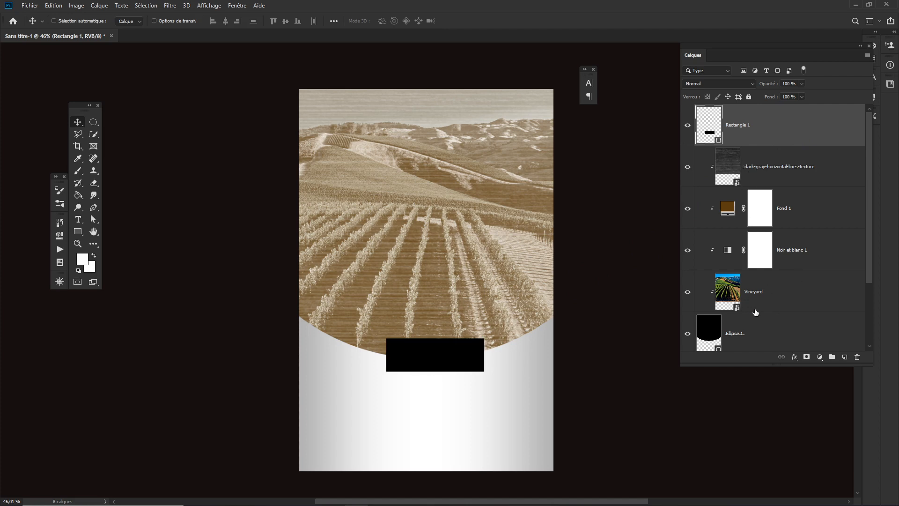
{"action": "left_click_drag", "start_coordinate": [464, 357], "coordinate": [447, 354]}
Group the layers from Ellipse 1 up to dark-gray-horizontal-lines-texture and name the group Main design
{"action": "scroll", "coordinate": [783, 227], "scroll_direction": "down", "scroll_amount": 1}
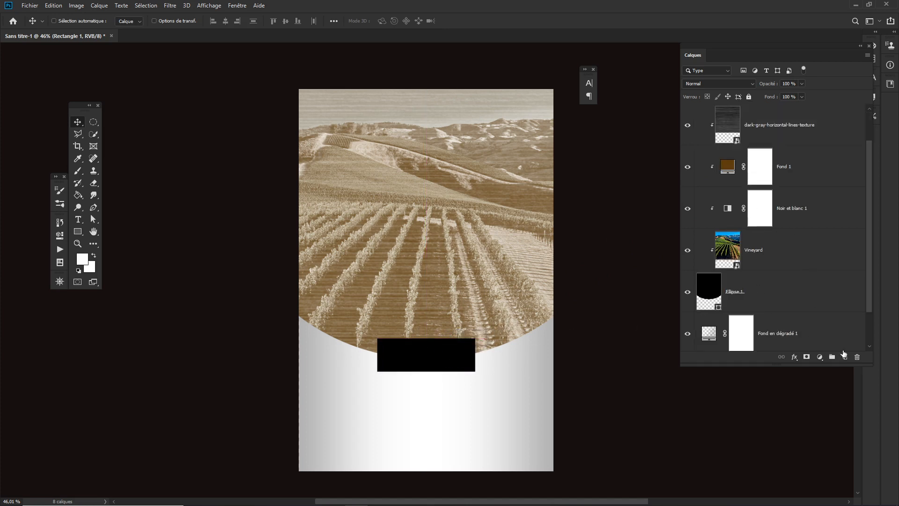
{"action": "left_click_drag", "start_coordinate": [869, 362], "coordinate": [873, 463]}
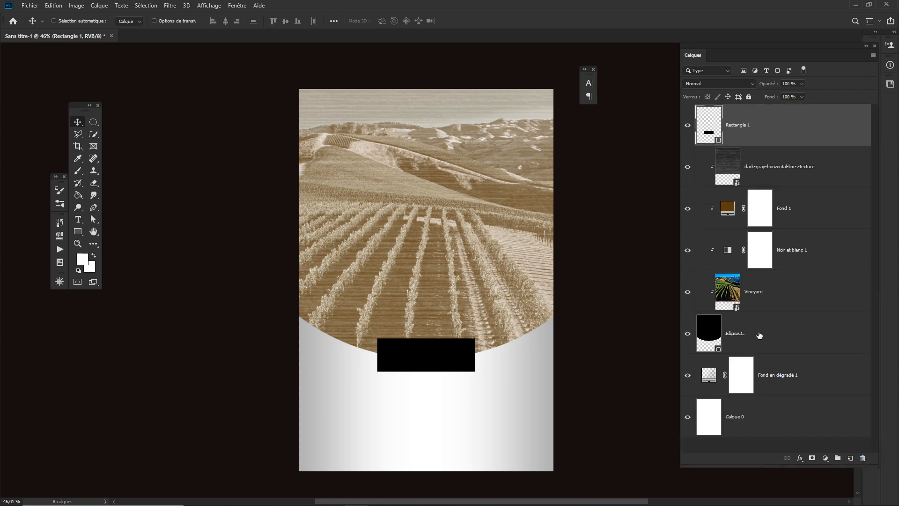
{"action": "left_click", "coordinate": [729, 319]}
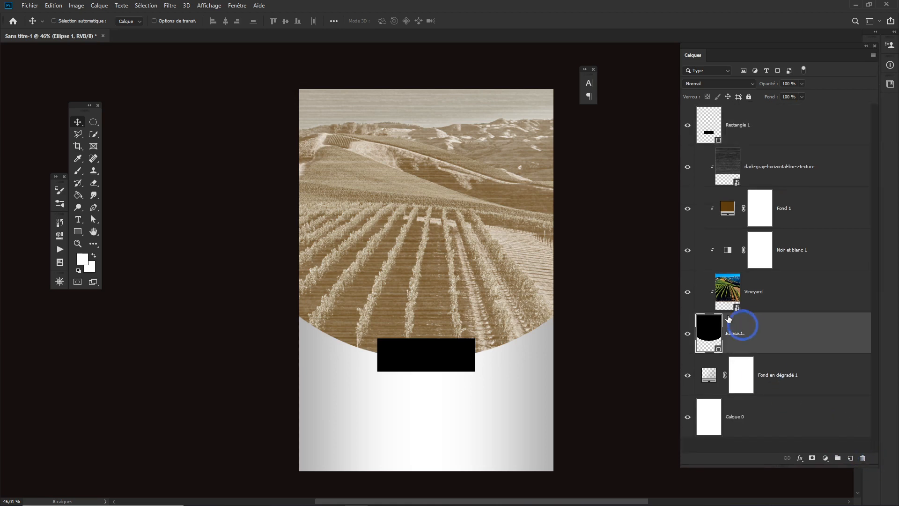
{"action": "left_click", "coordinate": [793, 297], "text": "ctrl"}
{"action": "left_click", "coordinate": [809, 250], "text": "ctrl"}
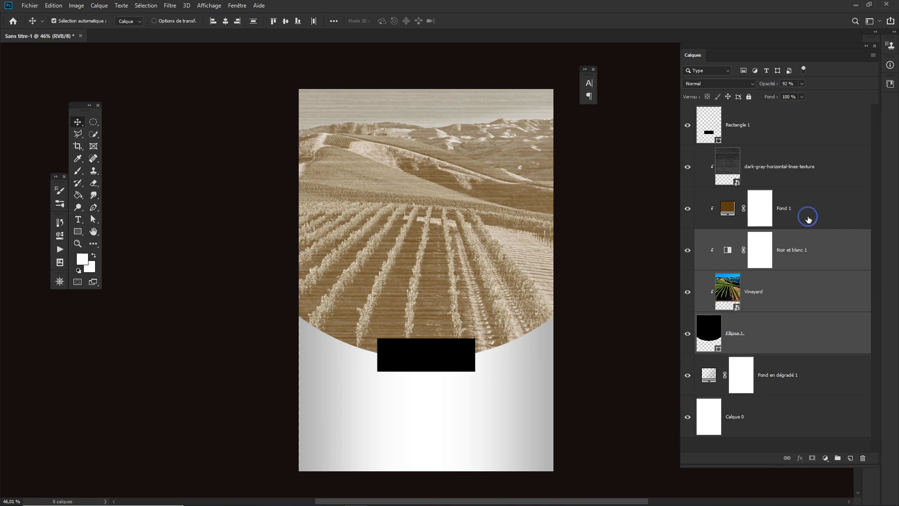
{"action": "left_click", "coordinate": [809, 218], "text": "ctrl"}
{"action": "left_click", "coordinate": [809, 175], "text": "ctrl"}
{"action": "left_click", "coordinate": [838, 459]}
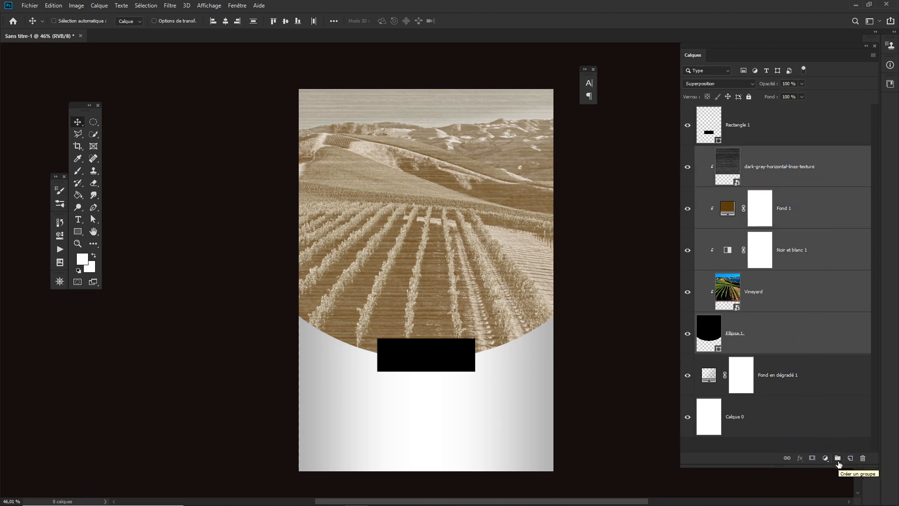
{"action": "left_click", "coordinate": [838, 459]}
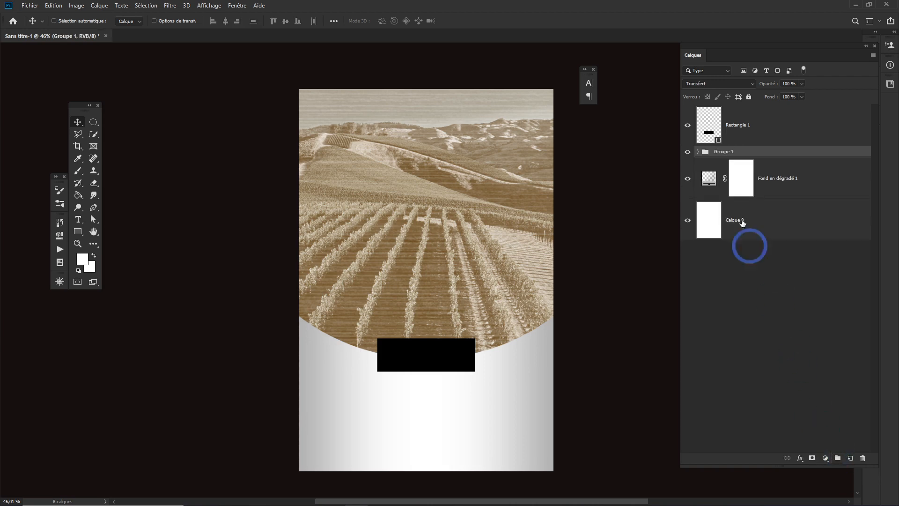
{"action": "double_click", "coordinate": [724, 151]}
{"action": "type", "text": "Main design"}
{"action": "key", "text": "Return"}
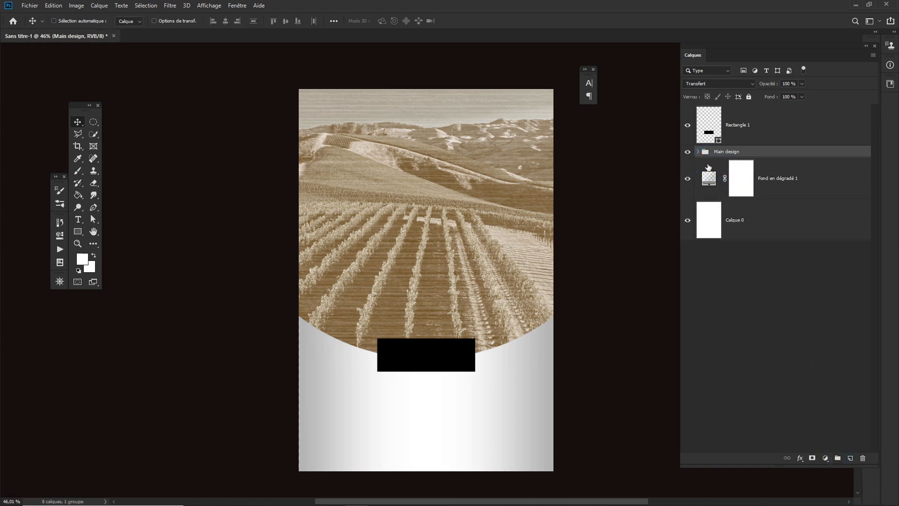
Rename the gradient fill layer Grad BG and the rectangle layer label 1
{"action": "double_click", "coordinate": [777, 178]}
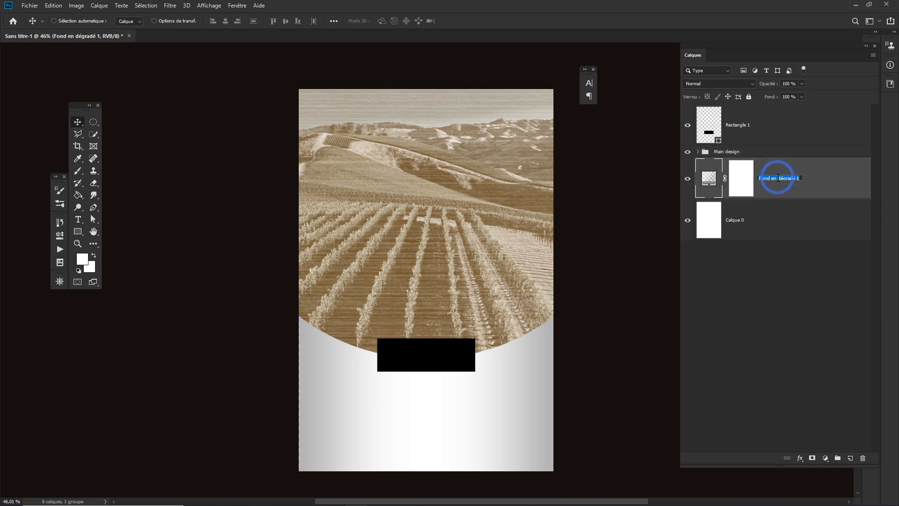
{"action": "type", "text": "Grad BG"}
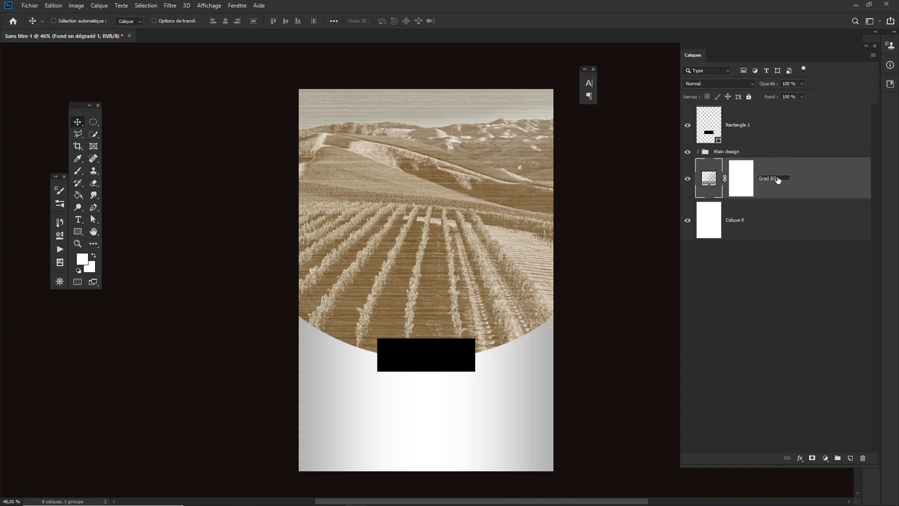
{"action": "key", "text": "Return"}
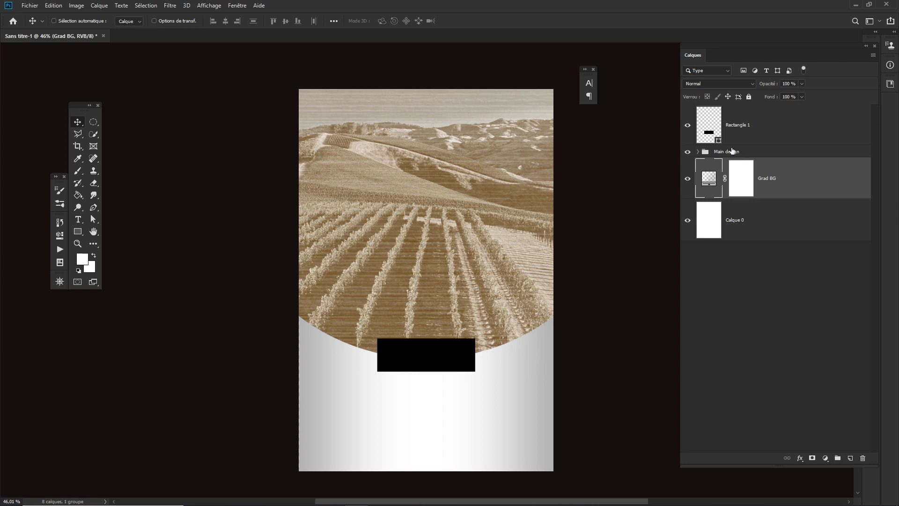
{"action": "double_click", "coordinate": [735, 126]}
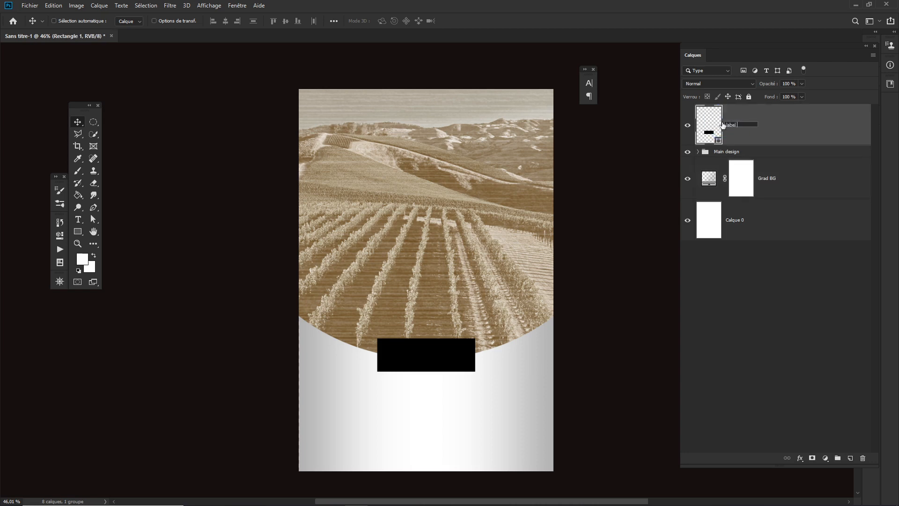
{"action": "type", "text": "label 1"}
{"action": "key", "text": "Return"}
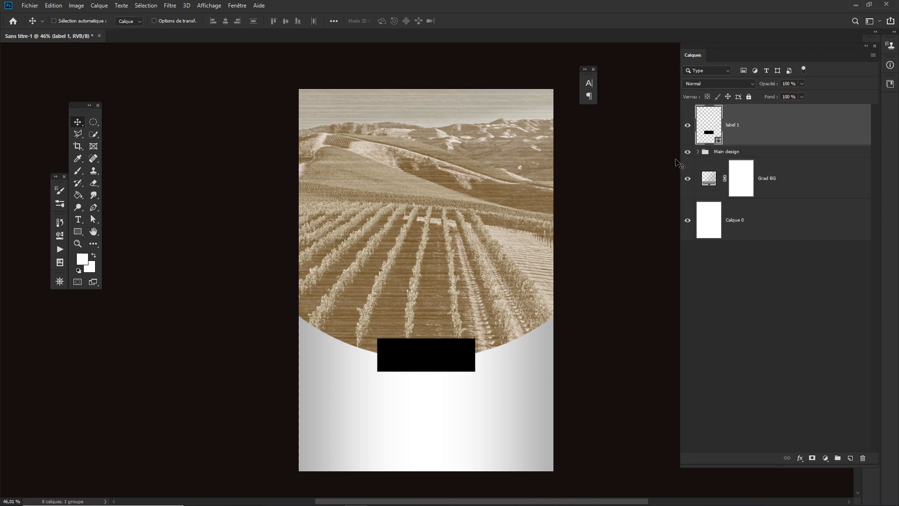
Expand the Main design group and hide its brown Fond 1 fill layer
{"action": "mouse_move", "coordinate": [449, 367]}
{"action": "left_mouse_down"}
{"action": "mouse_move", "coordinate": [437, 366]}
{"action": "mouse_move", "coordinate": [444, 368]}
{"action": "left_mouse_up"}
{"action": "left_click", "coordinate": [698, 151]}
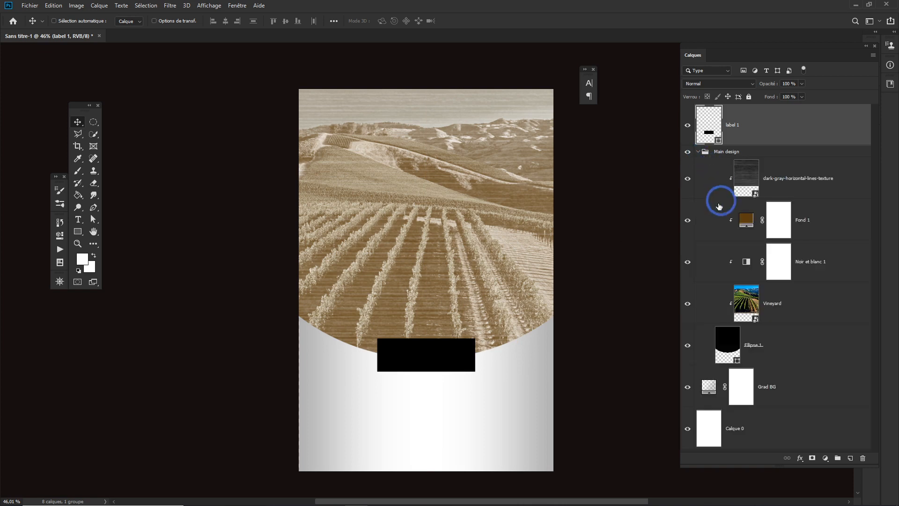
{"action": "left_click", "coordinate": [688, 220]}
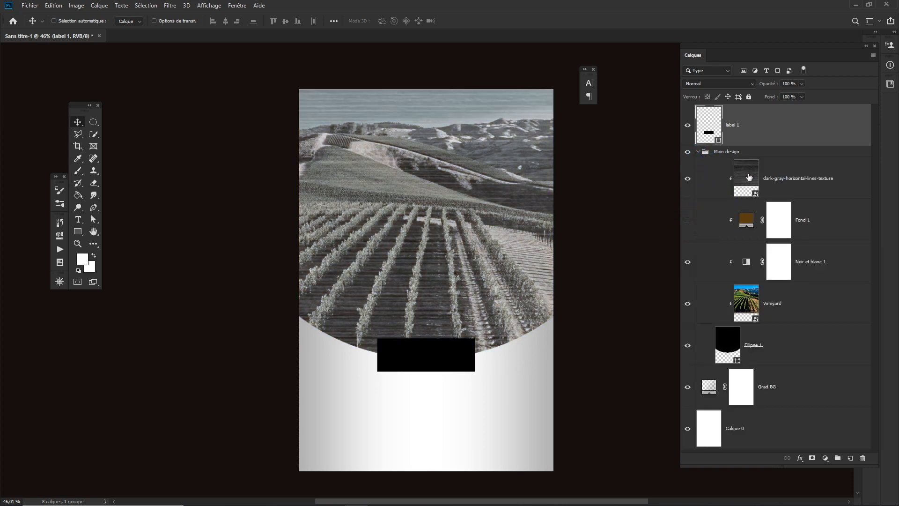
Set the dark-gray-horizontal-lines-texture layer's opacity to 49 % and the Noir et blanc 1 layer's opacity to 79 %
{"action": "left_click", "coordinate": [748, 174]}
{"action": "left_click_drag", "start_coordinate": [764, 83], "coordinate": [734, 84]}
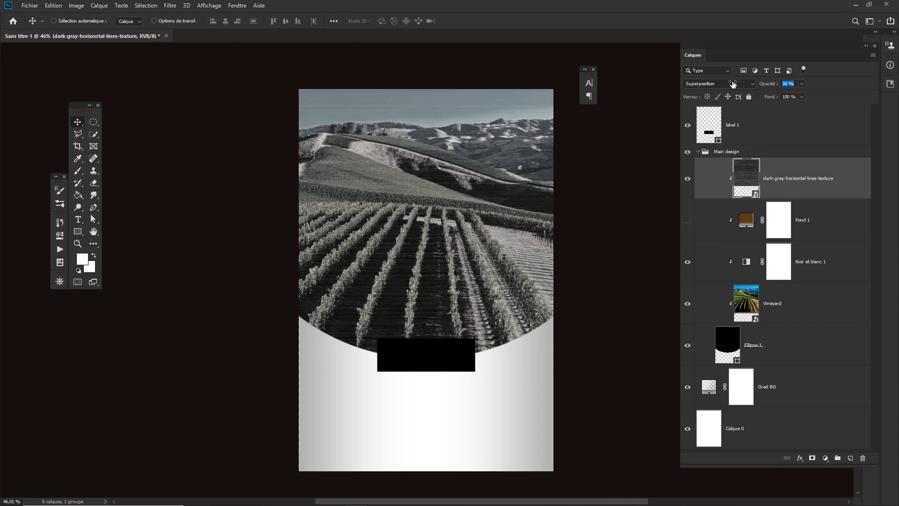
{"action": "left_click", "coordinate": [731, 262]}
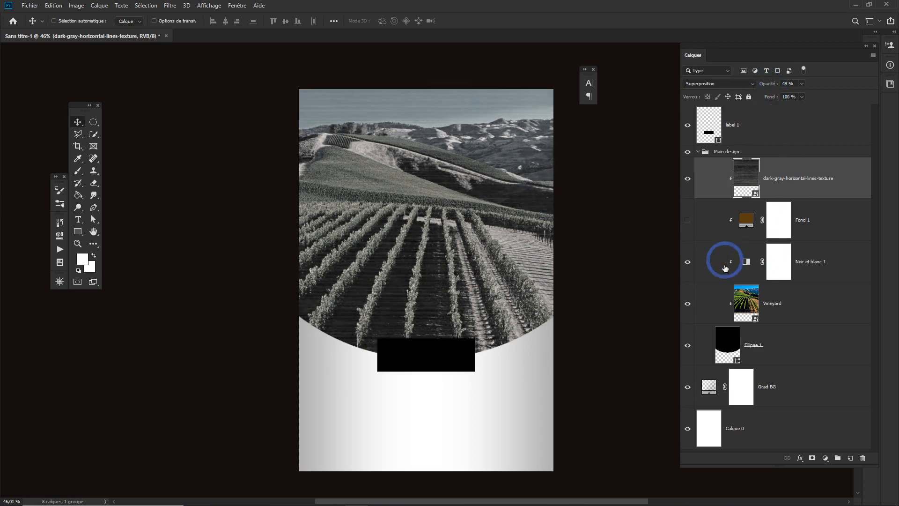
{"action": "left_click_drag", "start_coordinate": [769, 85], "coordinate": [756, 87]}
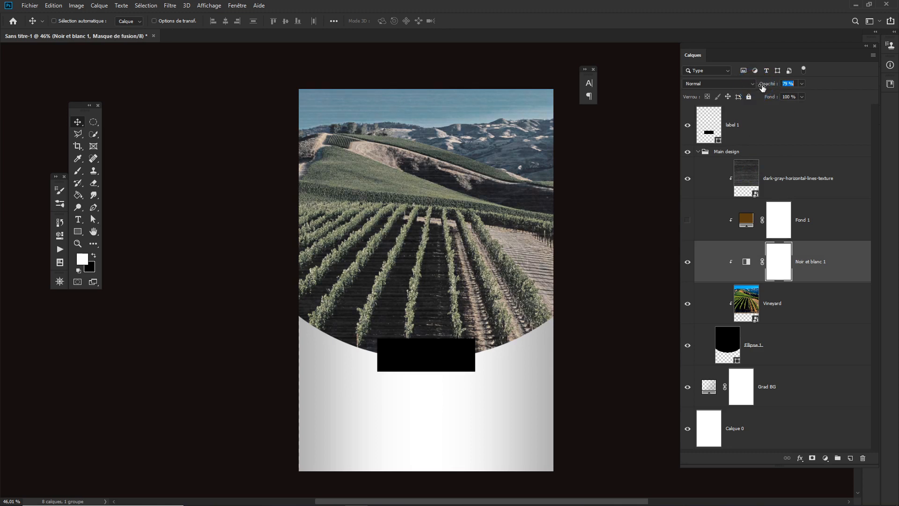
{"action": "left_click", "coordinate": [744, 141]}
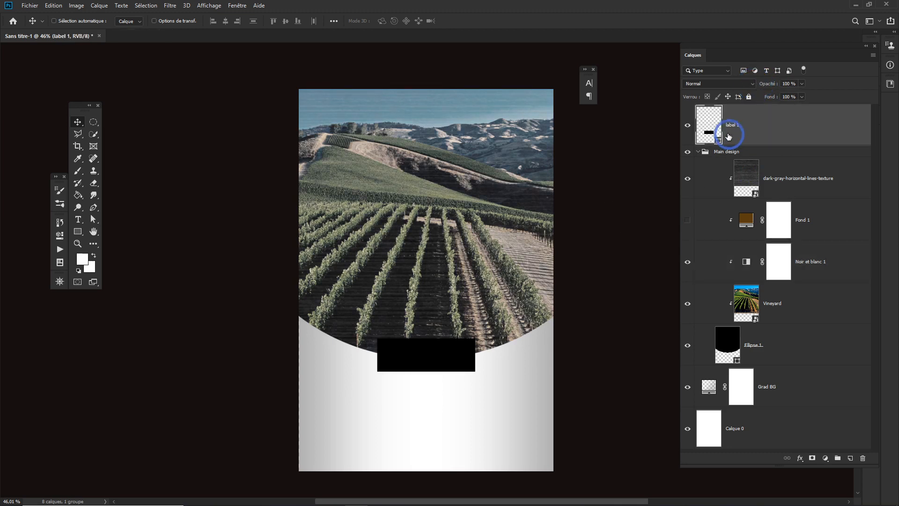
{"action": "left_click", "coordinate": [762, 87]}
{"action": "left_click_drag", "start_coordinate": [762, 86], "coordinate": [770, 87]}
Add the white 12 pt text "INSEC" in the blank area below the black rectangle
{"action": "left_click", "coordinate": [386, 415]}
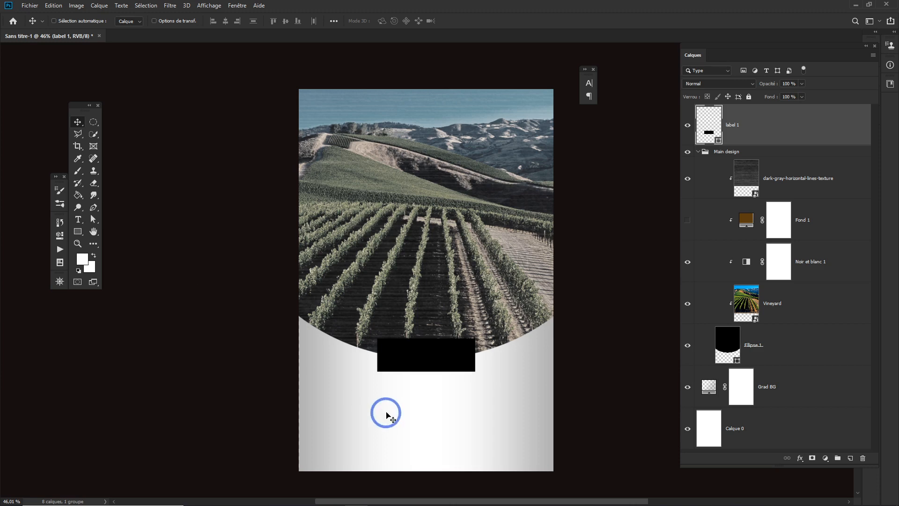
{"action": "key", "text": "t"}
{"action": "left_click", "coordinate": [386, 415]}
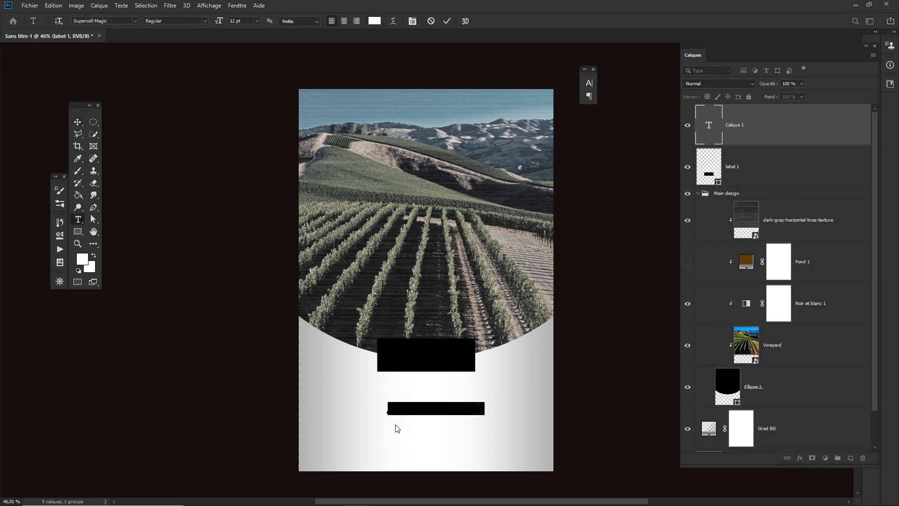
{"action": "type", "text": "Vine"}
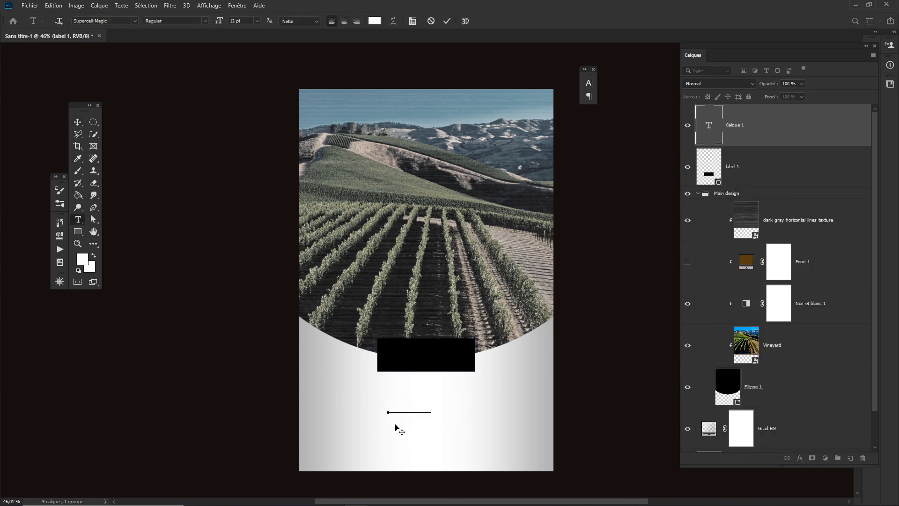
{"action": "key", "text": "ctrl+Return"}
{"action": "key", "text": "v"}
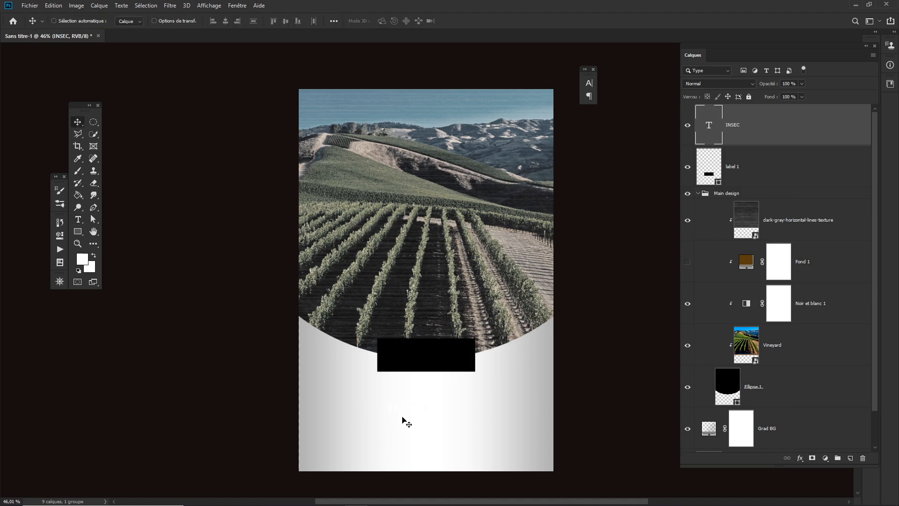
Correct the wording of the new text layer to "INSEEC"
{"action": "key", "text": "t"}
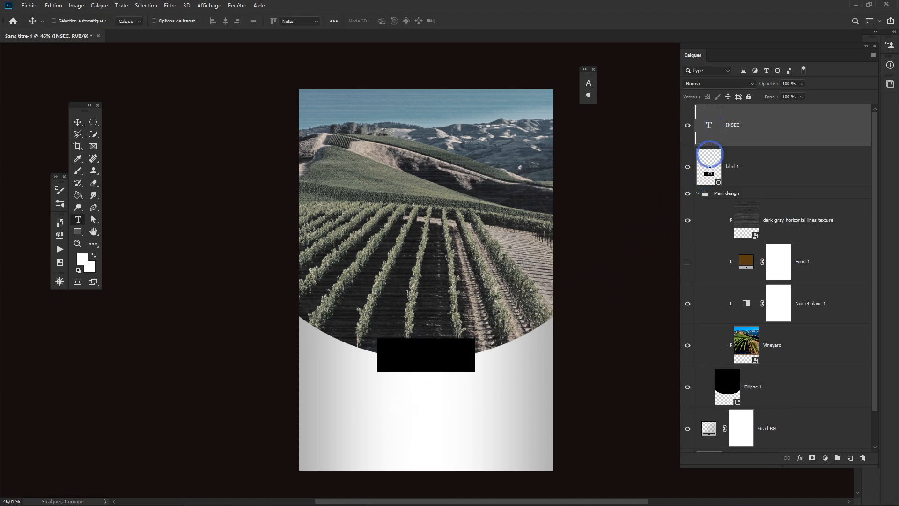
{"action": "key", "text": "Right"}
{"action": "key", "text": "Left"}
{"action": "key", "text": "Left"}
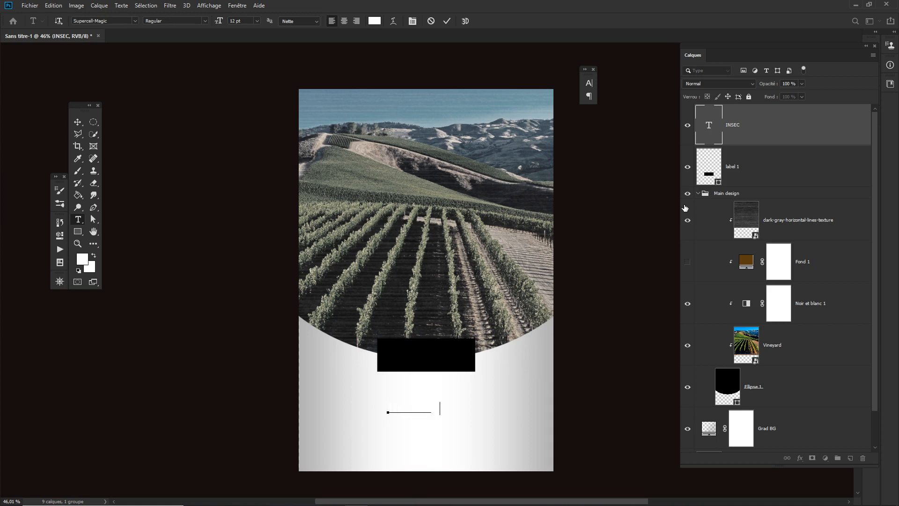
{"action": "type", "text": "E"}
{"action": "key", "text": "ctrl+Return"}
{"action": "key", "text": "v"}
Move the INSEEC text onto the black rectangle and align its vertical centre with the label 1 layer
{"action": "scroll", "coordinate": [684, 209], "scroll_direction": "down", "scroll_amount": 1}
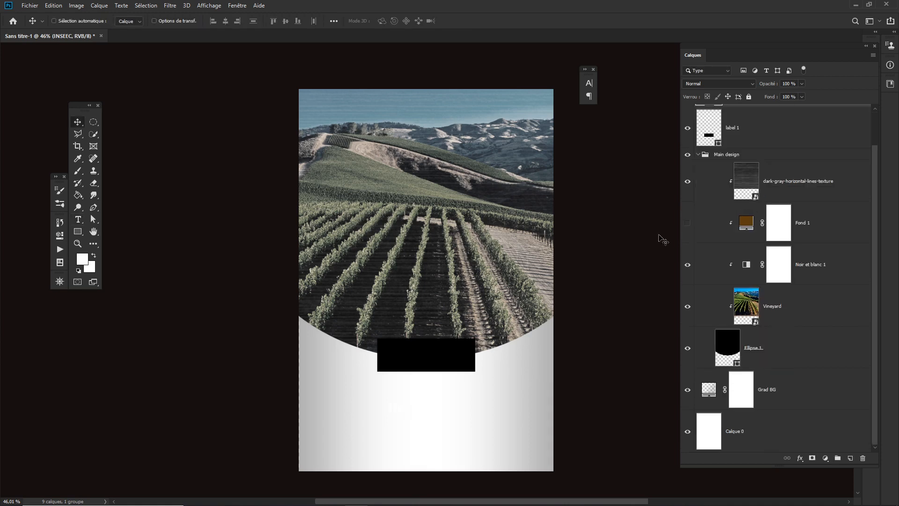
{"action": "scroll", "coordinate": [700, 253], "scroll_direction": "up", "scroll_amount": 1}
{"action": "left_click_drag", "start_coordinate": [412, 418], "coordinate": [436, 361]}
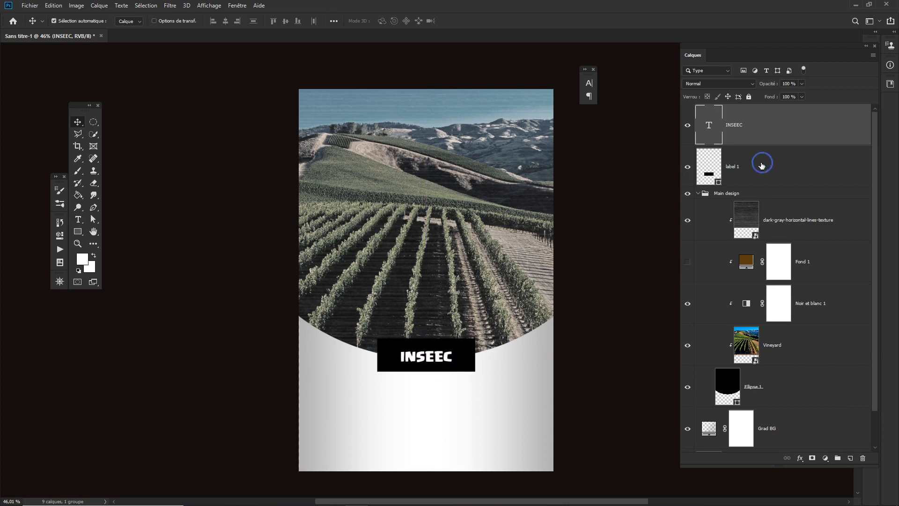
{"action": "left_click", "coordinate": [763, 164], "text": "ctrl"}
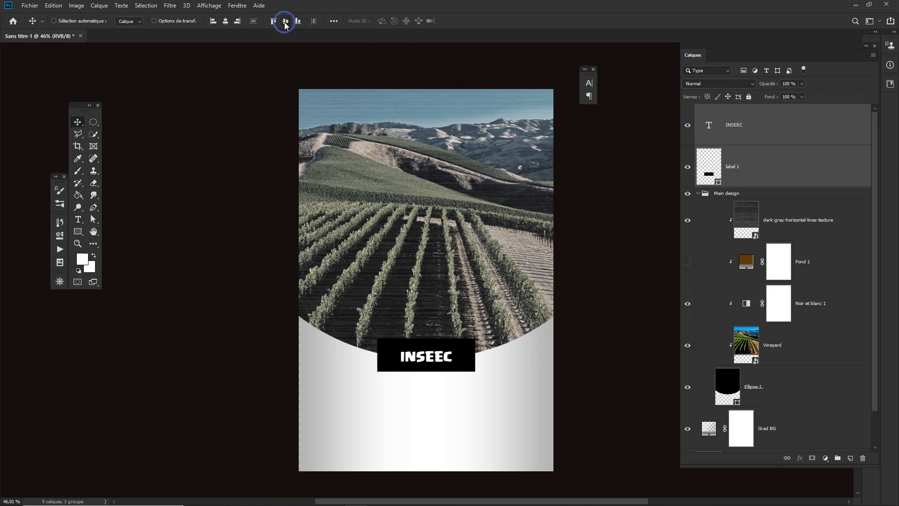
{"action": "left_click", "coordinate": [285, 21]}
{"action": "left_click", "coordinate": [748, 173]}
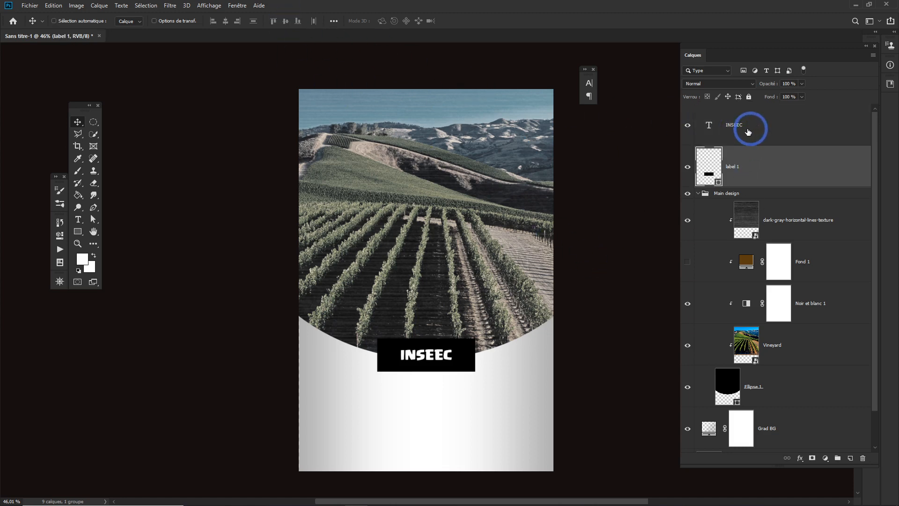
Change the INSEEC text's font to Myriad Pro Bold Condensed
{"action": "double_click", "coordinate": [711, 123]}
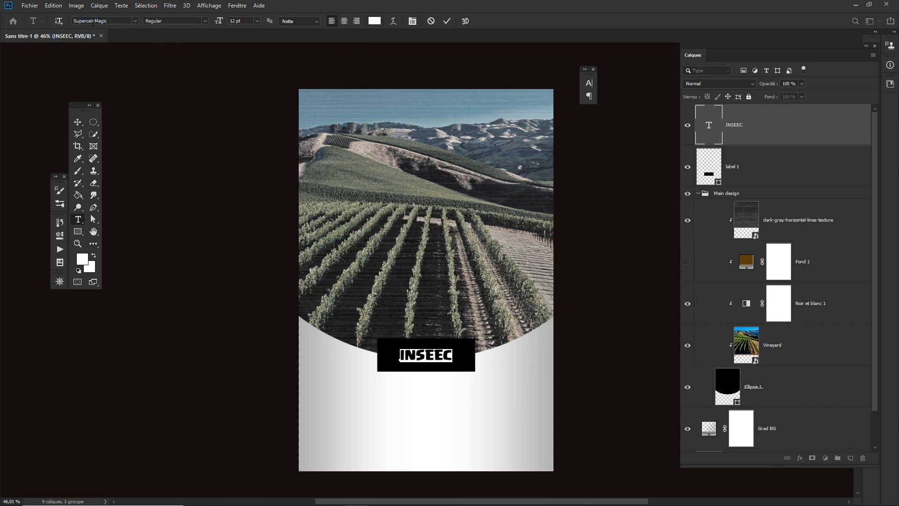
{"action": "left_click", "coordinate": [89, 21]}
{"action": "type", "text": "m"}
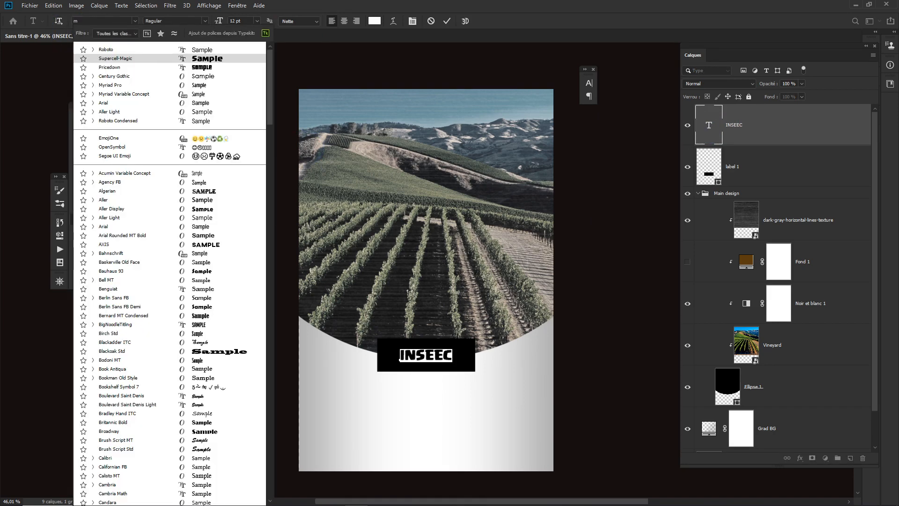
{"action": "type", "text": "y"}
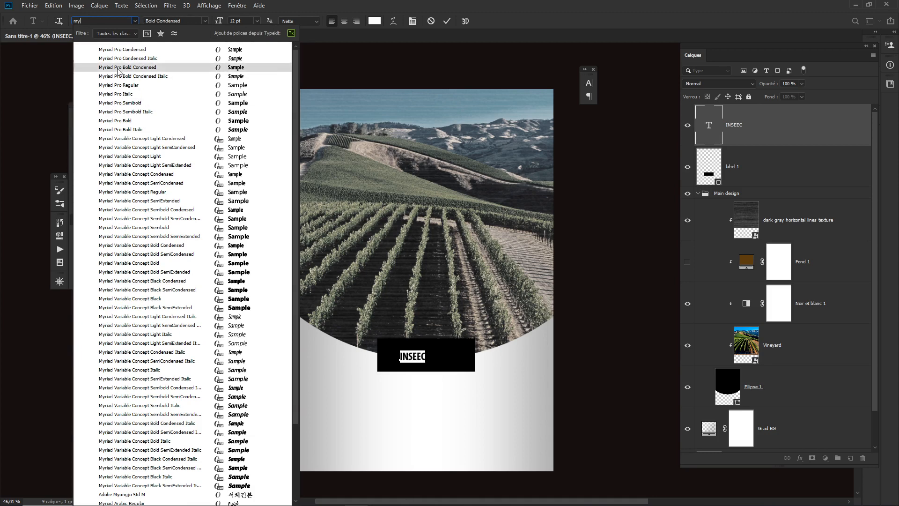
{"action": "left_click", "coordinate": [116, 66]}
{"action": "key", "text": "ctrl+Return"}
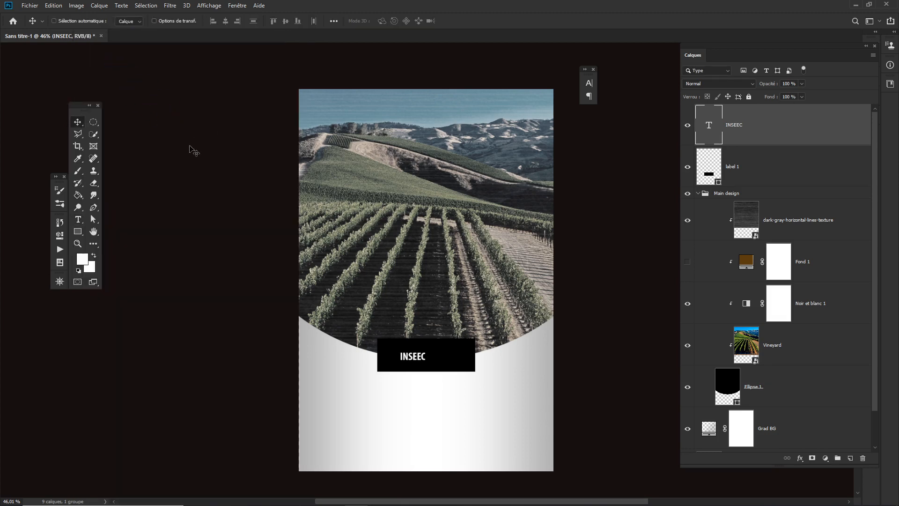
Scale the INSEEC text to about 23.38 pt so it fits inside the black rectangle
{"action": "key", "text": "ctrl+t"}
{"action": "left_click_drag", "start_coordinate": [429, 352], "coordinate": [453, 358]}
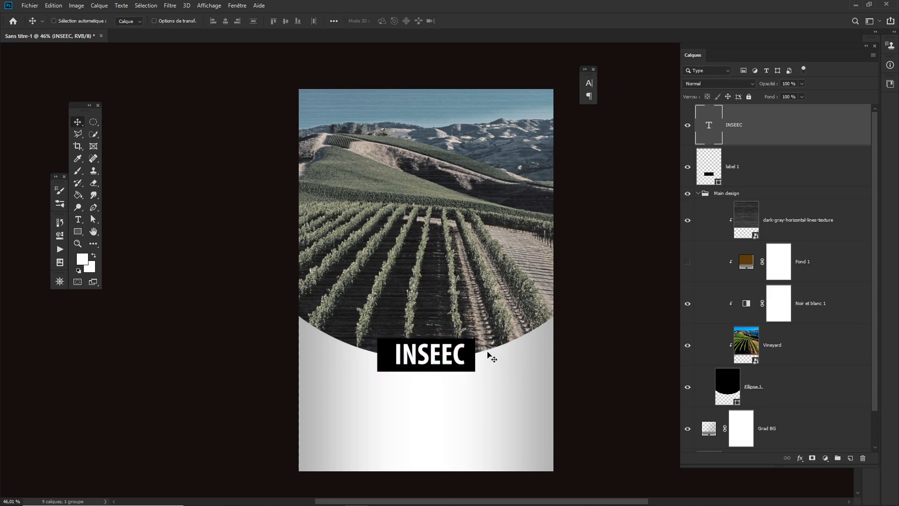
{"action": "key", "text": "ctrl+t"}
{"action": "left_click_drag", "start_coordinate": [467, 337], "coordinate": [459, 343]}
{"action": "left_click_drag", "start_coordinate": [458, 343], "coordinate": [459, 344]}
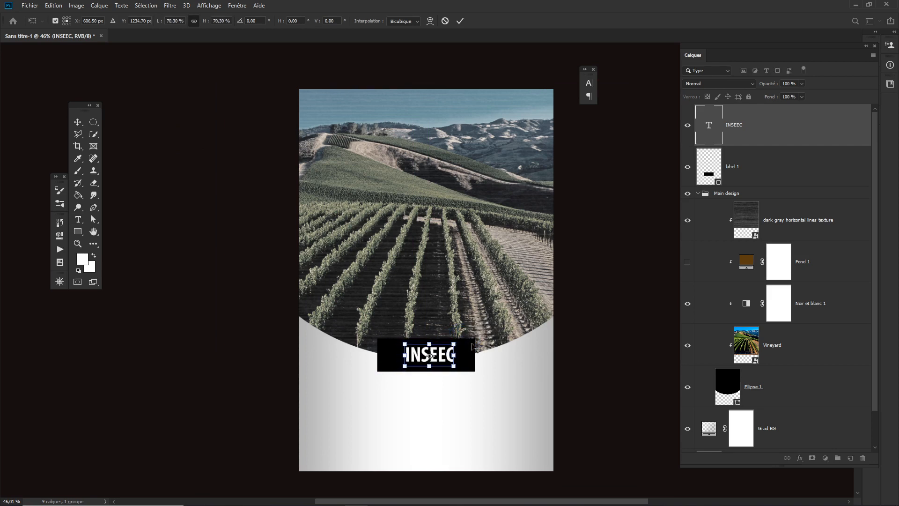
{"action": "key", "text": "Return"}
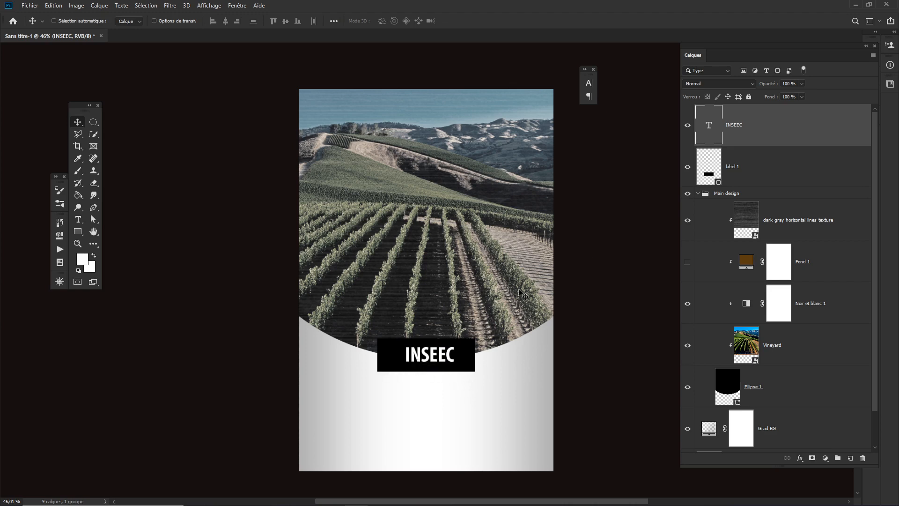
Set the INSEEC text's tracking to 200 and reposition it in the middle of the black rectangle
{"action": "double_click", "coordinate": [710, 127]}
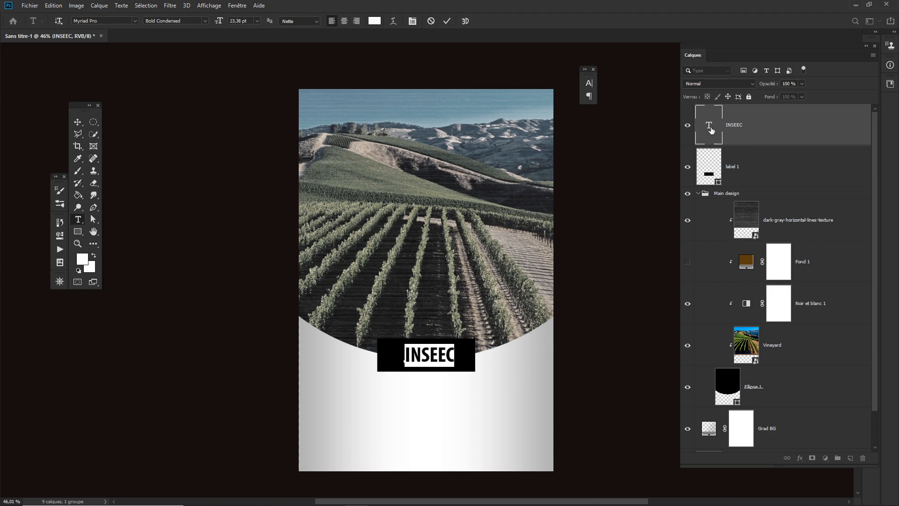
{"action": "key", "text": "ctrl+t"}
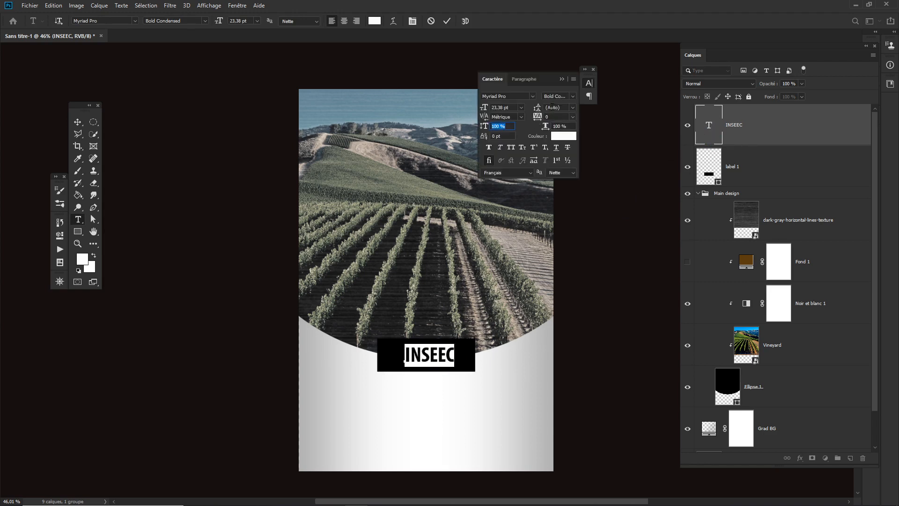
{"action": "left_click", "coordinate": [549, 117]}
{"action": "key", "text": "Return"}
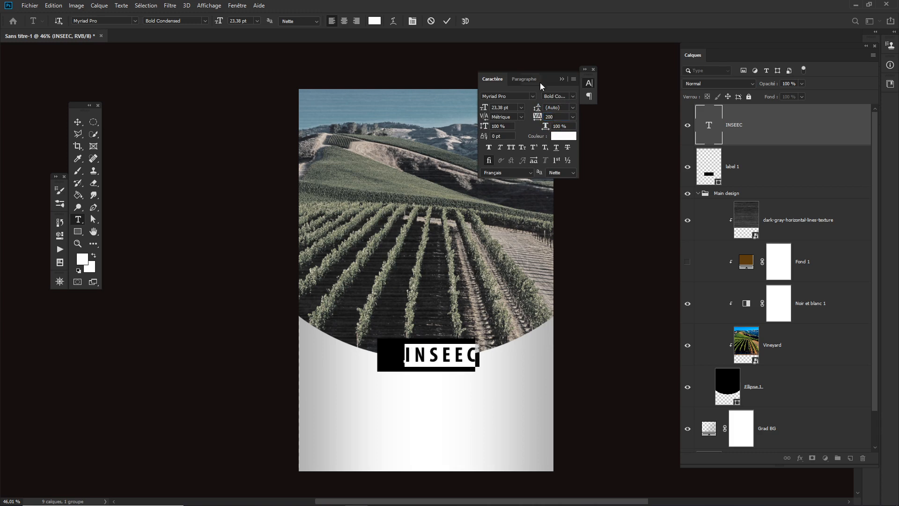
{"action": "left_click", "coordinate": [562, 81]}
{"action": "left_click", "coordinate": [738, 136]}
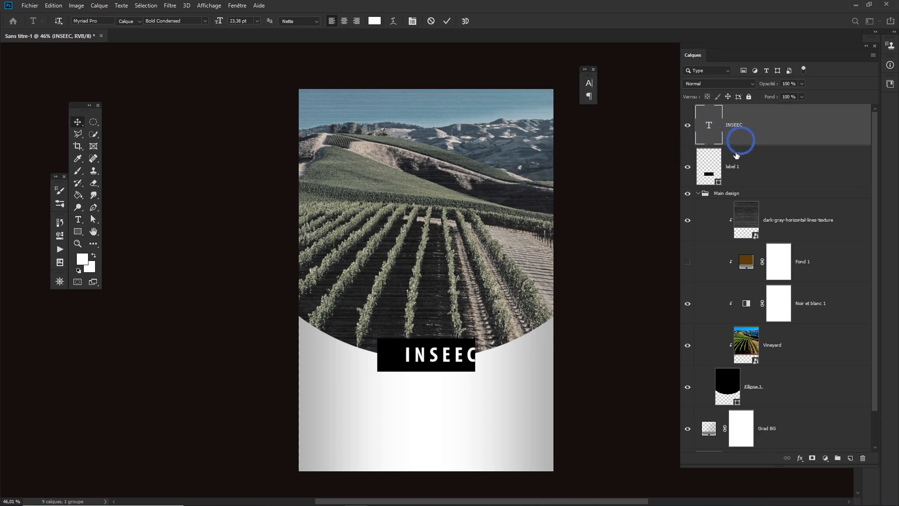
{"action": "key", "text": "v"}
{"action": "left_click_drag", "start_coordinate": [436, 357], "coordinate": [426, 358]}
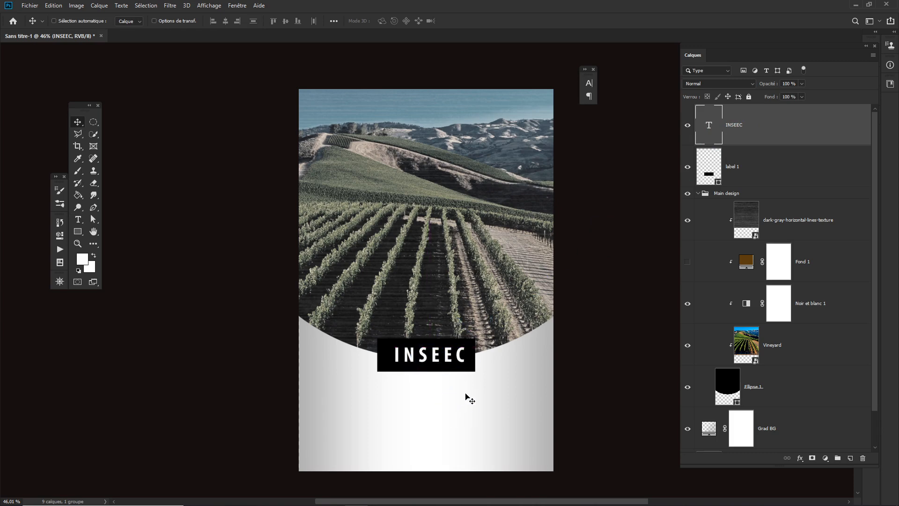
Duplicate the INSEEC text layer and place the copy in the blank area below the black rectangle
{"action": "left_click_drag", "start_coordinate": [466, 391], "coordinate": [499, 393]}
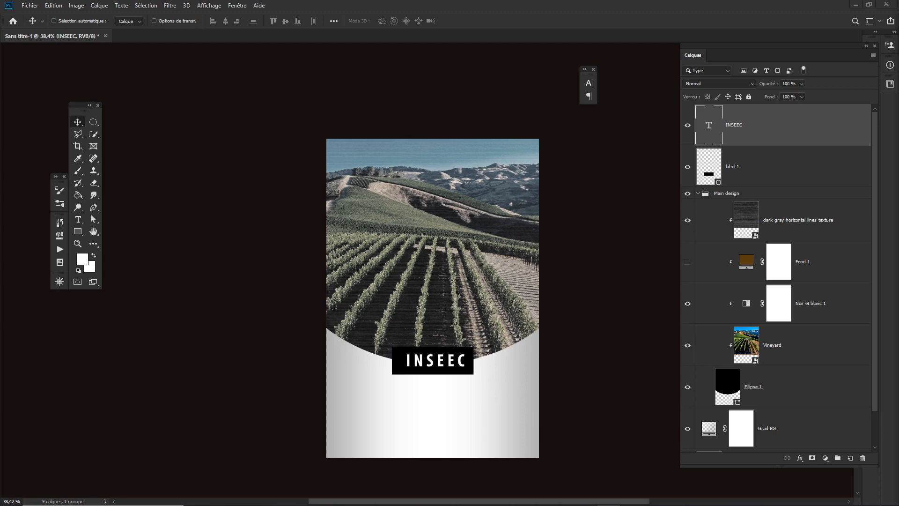
{"action": "key", "text": "ctrl+c"}
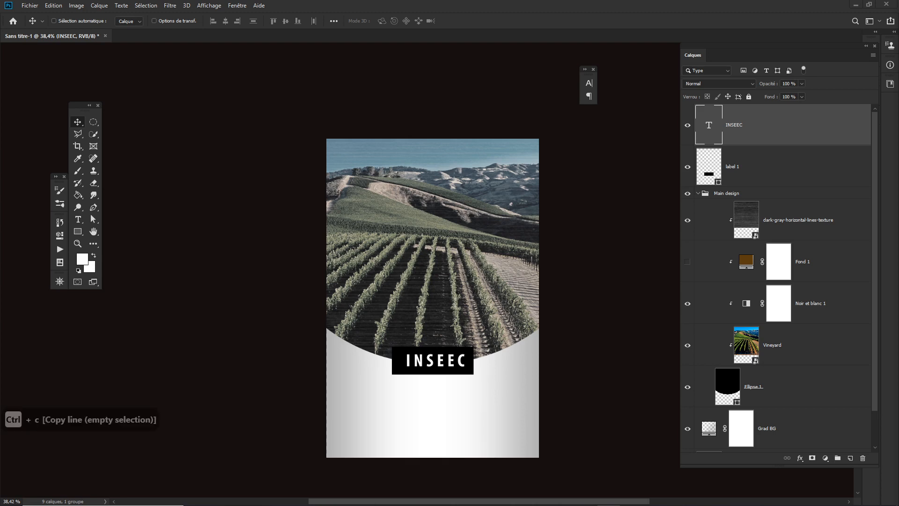
{"action": "left_click", "coordinate": [485, 402]}
{"action": "left_click", "coordinate": [747, 129]}
{"action": "key", "text": "ctrl+v"}
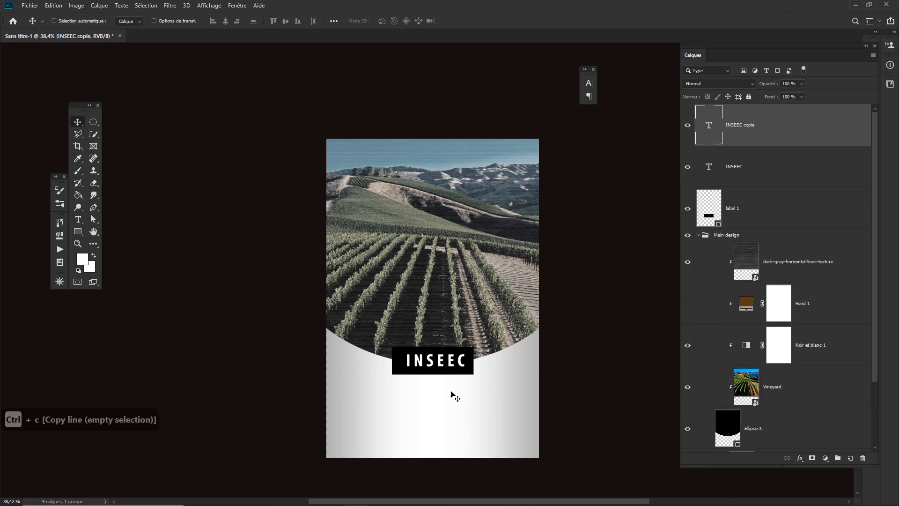
{"action": "left_click_drag", "start_coordinate": [435, 359], "coordinate": [432, 407]}
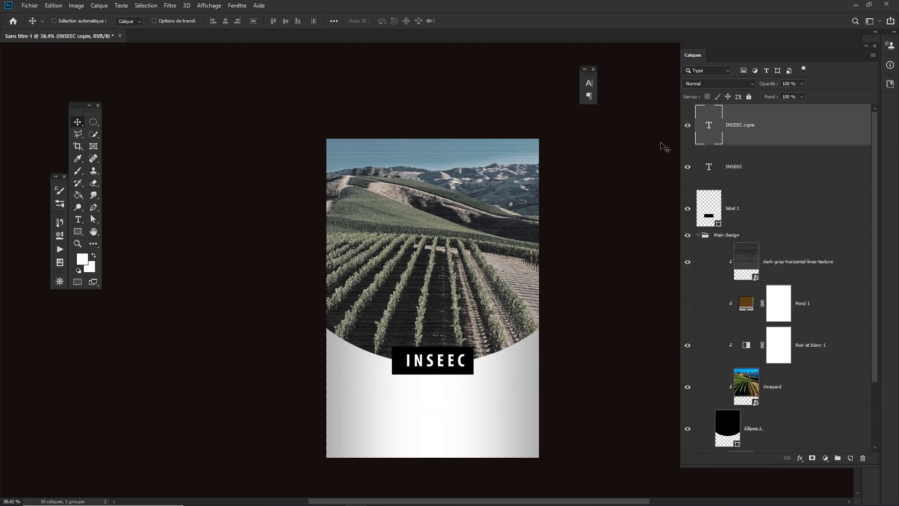
Change the color of the copied INSEEC text below the black rectangle to black (000000)
{"action": "double_click", "coordinate": [709, 126]}
{"action": "left_click", "coordinate": [369, 25]}
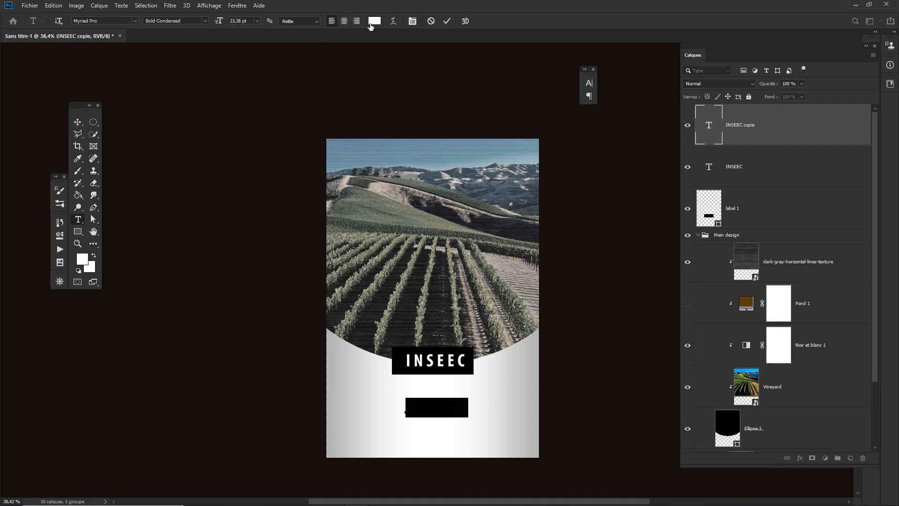
{"action": "left_click_drag", "start_coordinate": [563, 245], "coordinate": [508, 278]}
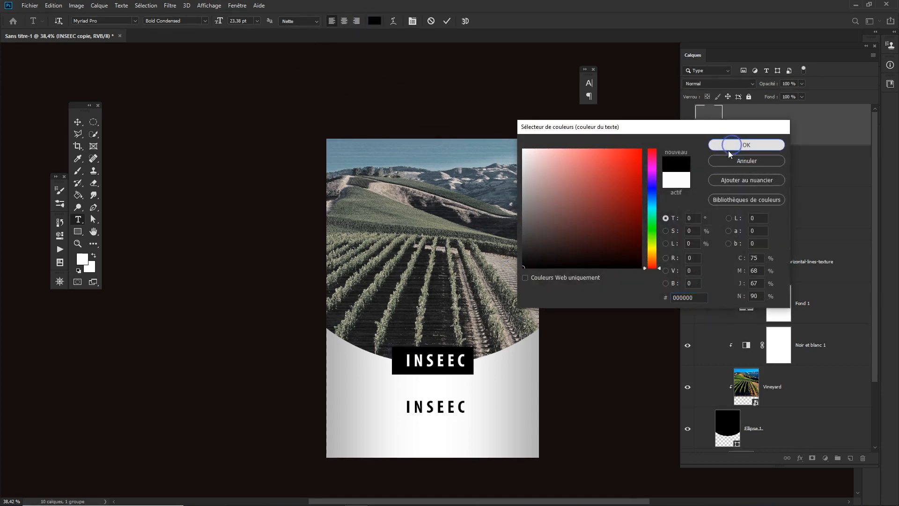
{"action": "left_click", "coordinate": [718, 145]}
Replace the copied text with "domaine du chevalier" and move it into the blank area under the black rectangle
{"action": "type", "text": "domaine du ch"}
{"action": "left_click", "coordinate": [516, 320]}
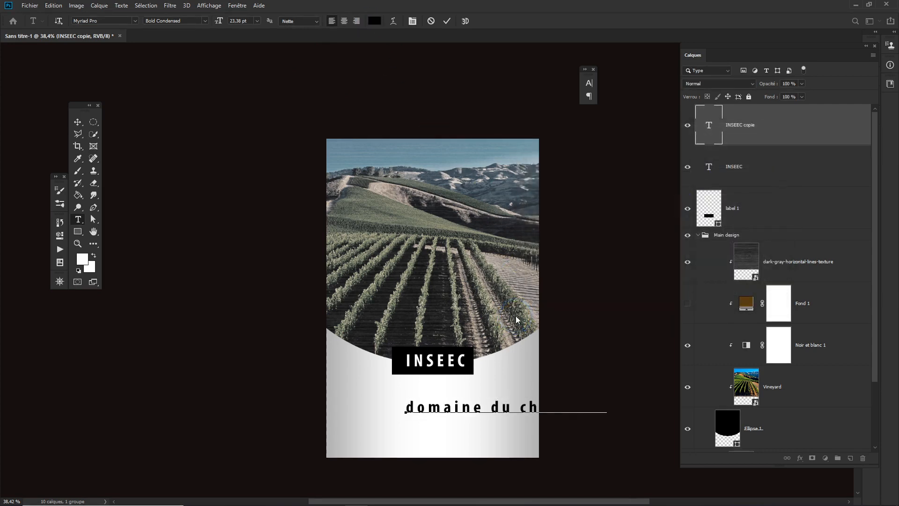
{"action": "key", "text": "v"}
{"action": "scroll", "coordinate": [518, 324], "scroll_direction": "down", "scroll_amount": 1}
{"action": "left_click_drag", "start_coordinate": [470, 381], "coordinate": [422, 387]}
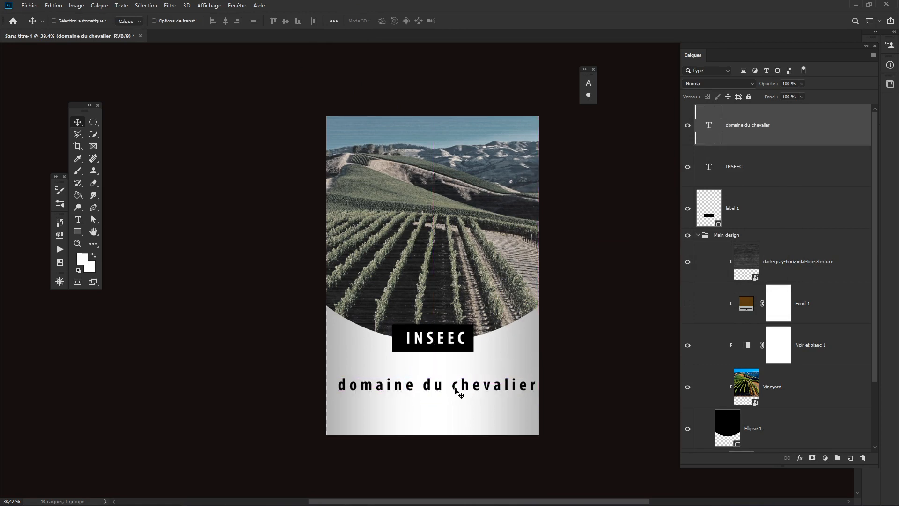
Scale the "domaine du chevalier" text down to about 83.26% so it fits within the label's width
{"action": "key", "text": "ctrl+t"}
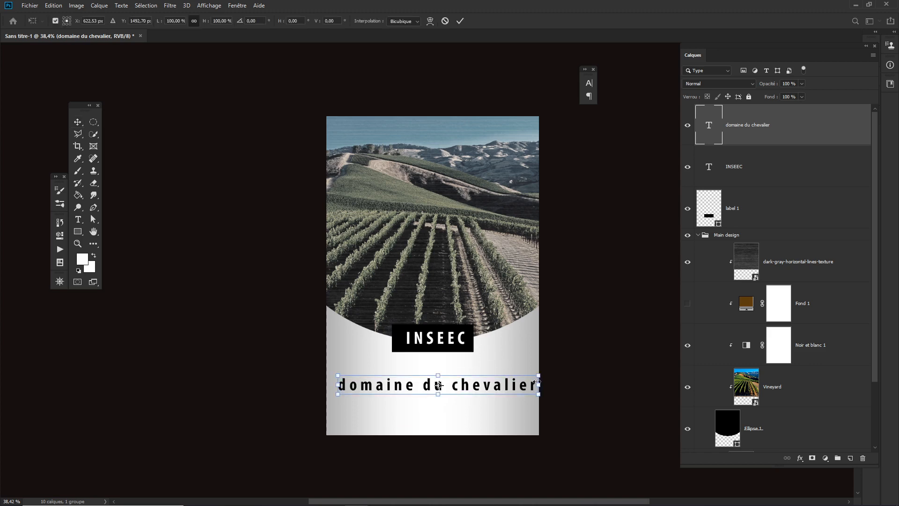
{"action": "mouse_move", "coordinate": [539, 376]}
{"action": "left_mouse_down"}
{"action": "mouse_move", "coordinate": [527, 381]}
{"action": "mouse_move", "coordinate": [534, 368]}
{"action": "left_mouse_up"}
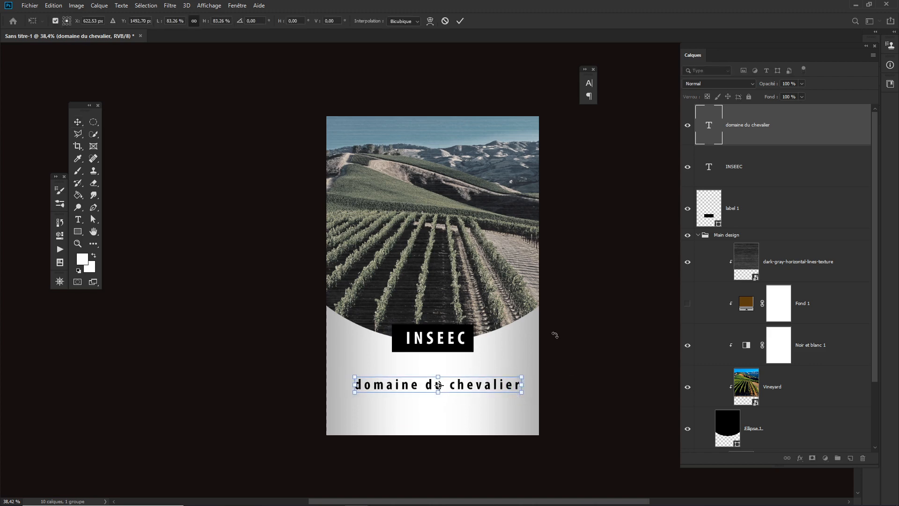
{"action": "key", "text": "Return"}
Capitalize the first letter of the domain text so it reads "Domaine du chevalier"
{"action": "double_click", "coordinate": [709, 125]}
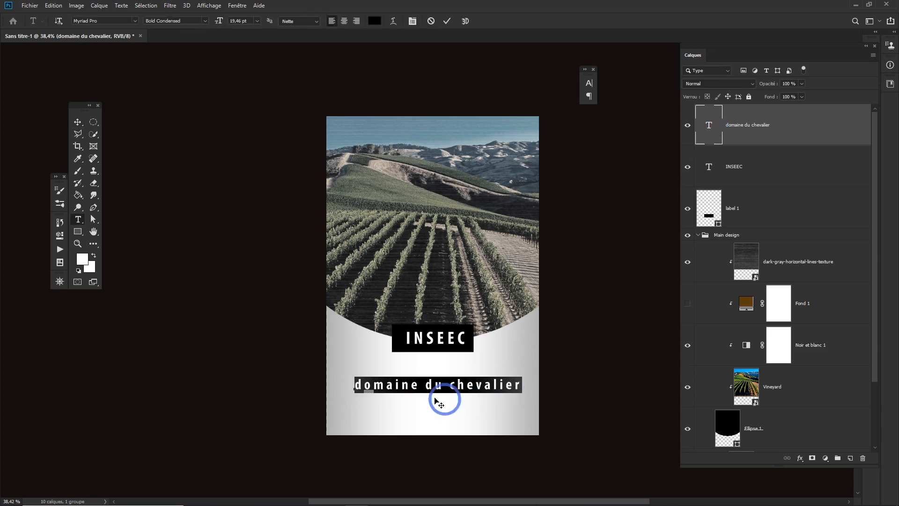
{"action": "left_click", "coordinate": [356, 385]}
{"action": "left_click_drag", "start_coordinate": [356, 385], "coordinate": [367, 386]}
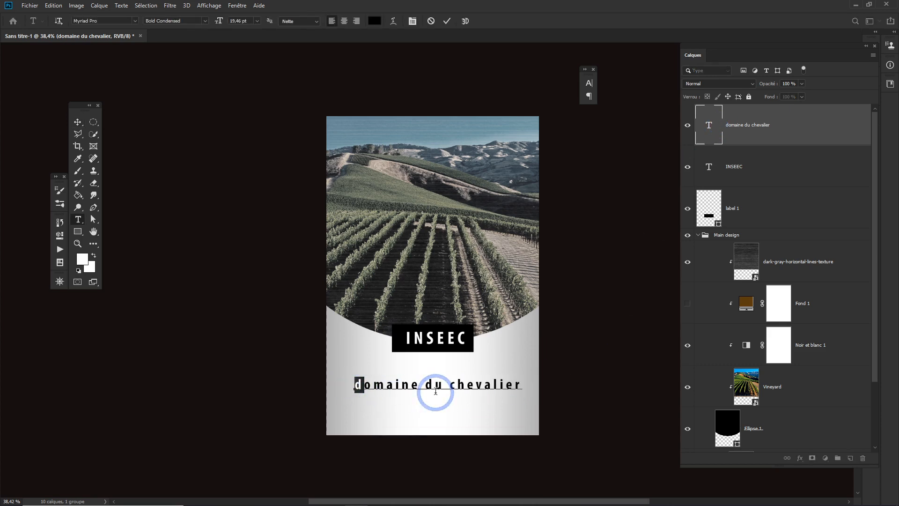
{"action": "type", "text": "D"}
{"action": "key", "text": "ctrl+Return"}
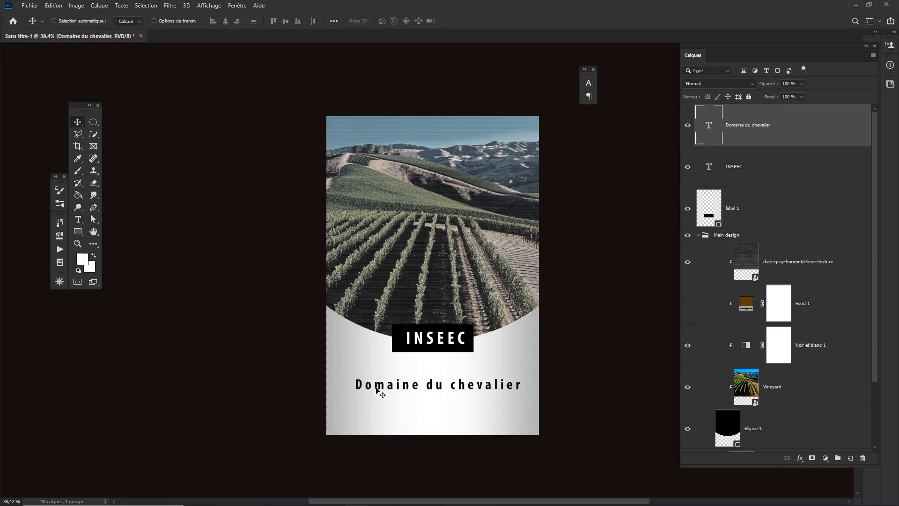
Try the all-caps style on the "Domaine du chevalier" text and undo it
{"action": "double_click", "coordinate": [709, 125]}
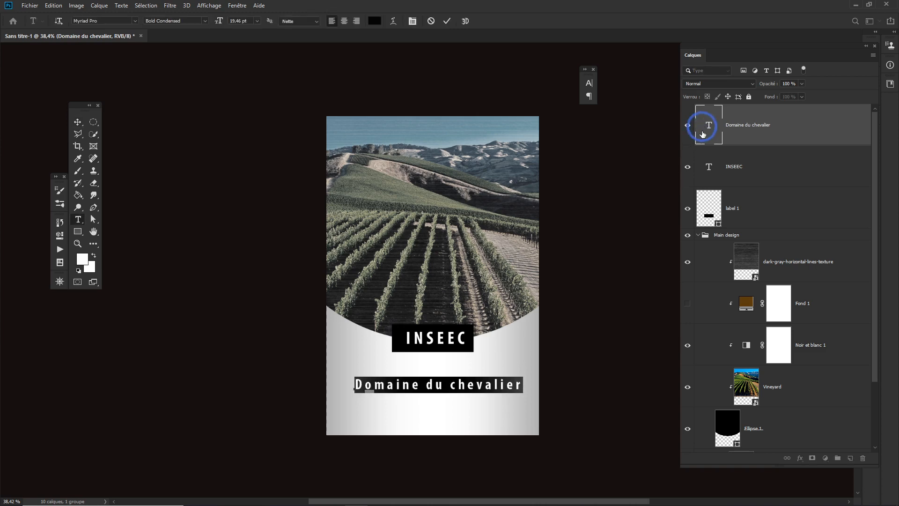
{"action": "key", "text": "ctrl+t"}
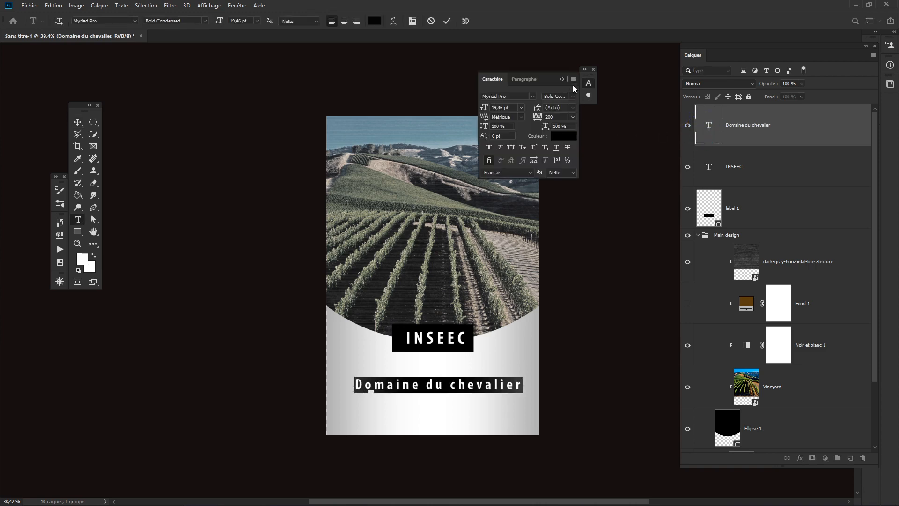
{"action": "left_click", "coordinate": [573, 80]}
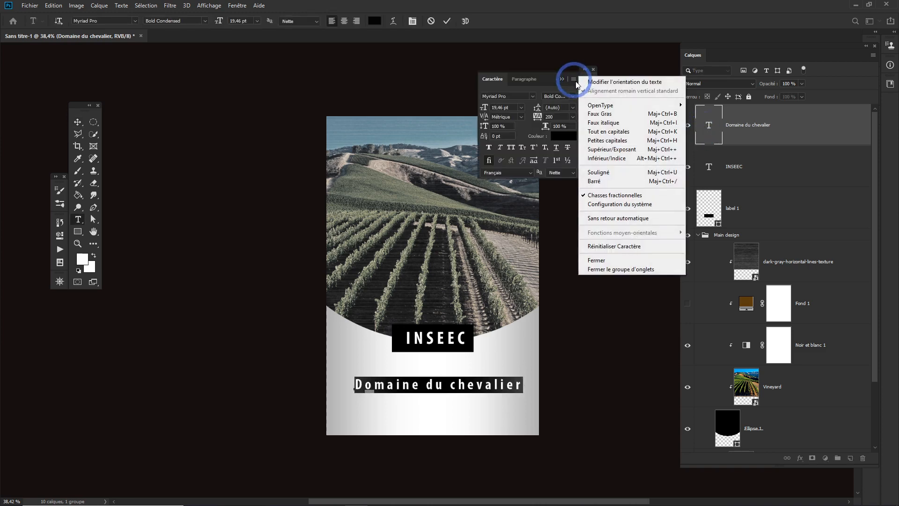
{"action": "left_click", "coordinate": [608, 133]}
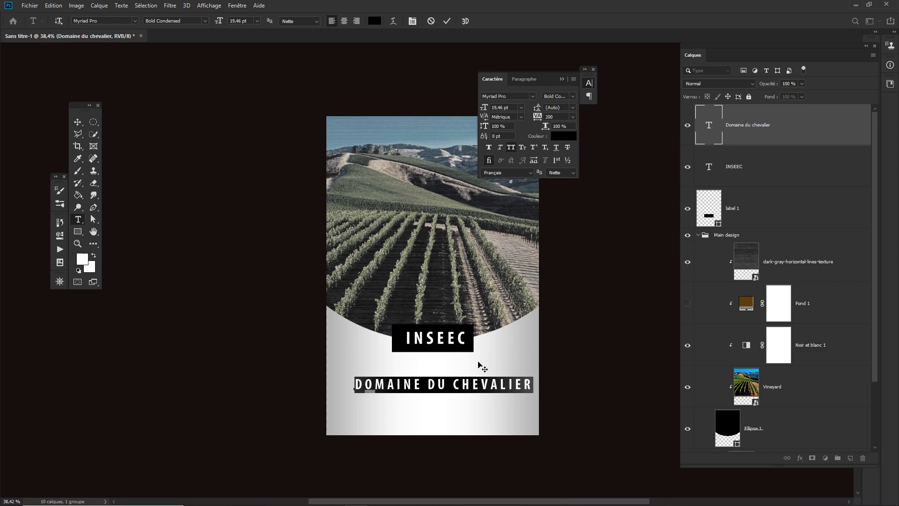
{"action": "key", "text": "ctrl+z"}
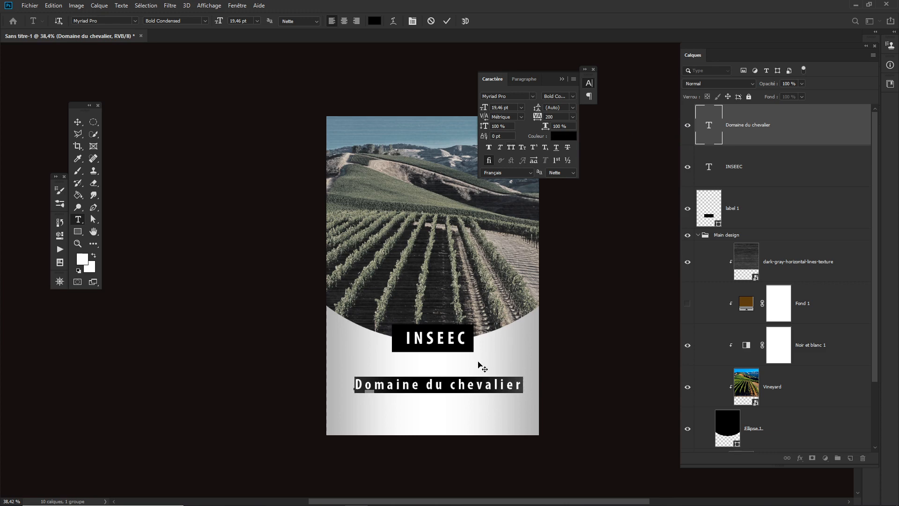
{"action": "left_click", "coordinate": [562, 82]}
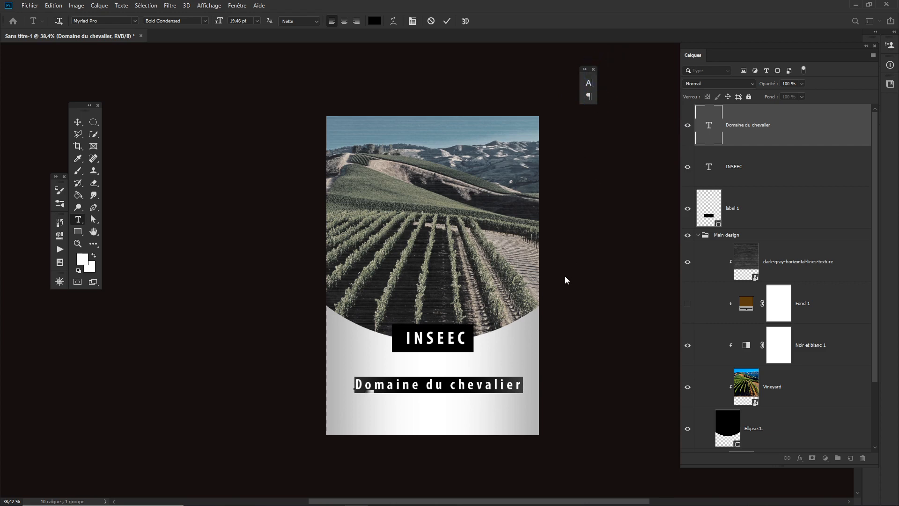
{"action": "key", "text": "Escape"}
Move the "Domaine du chevalier" text up slightly and draw a horizontal line about 908 px long and 5 px thick beneath it
{"action": "key", "text": "v"}
{"action": "left_click_drag", "start_coordinate": [464, 389], "coordinate": [461, 377]}
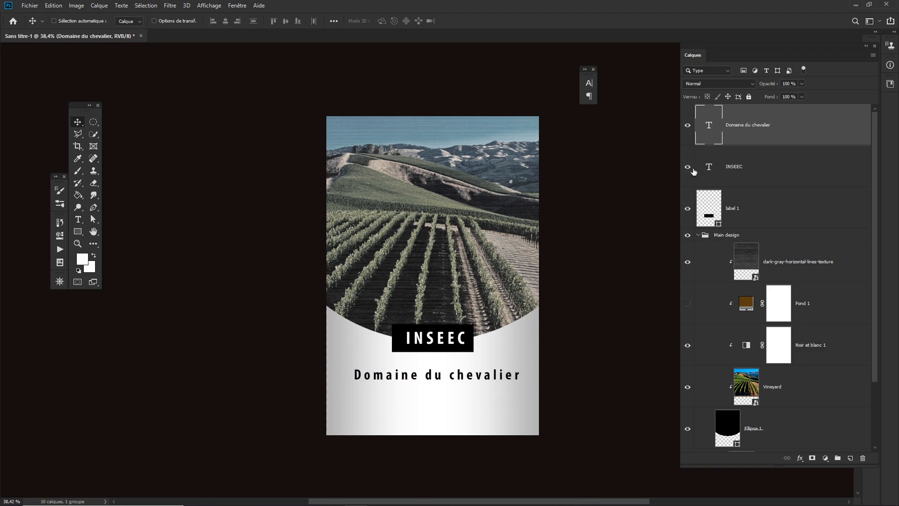
{"action": "left_click_drag", "start_coordinate": [82, 235], "coordinate": [111, 274]}
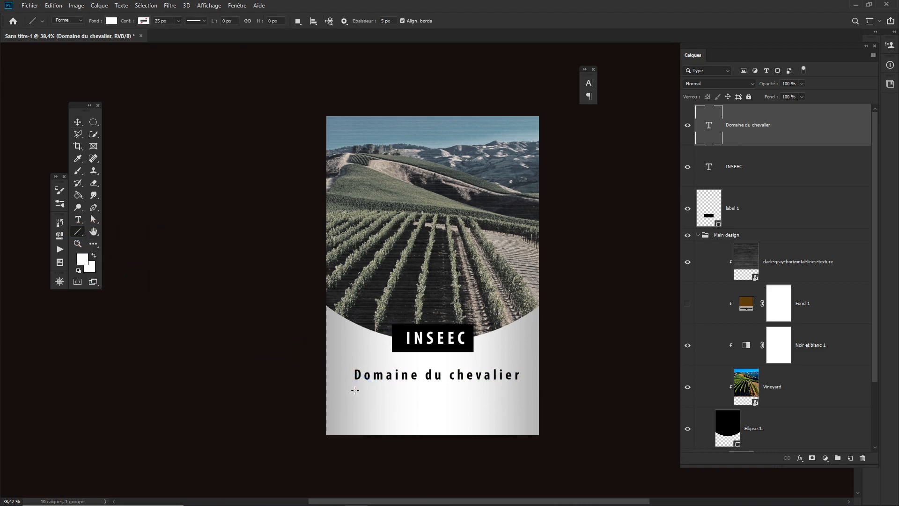
{"action": "left_click_drag", "start_coordinate": [355, 388], "coordinate": [518, 389]}
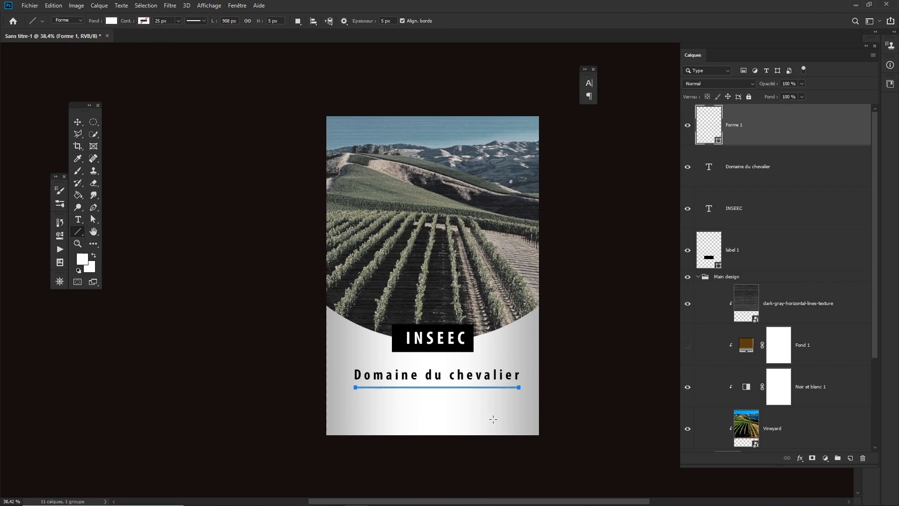
{"action": "key", "text": "Return"}
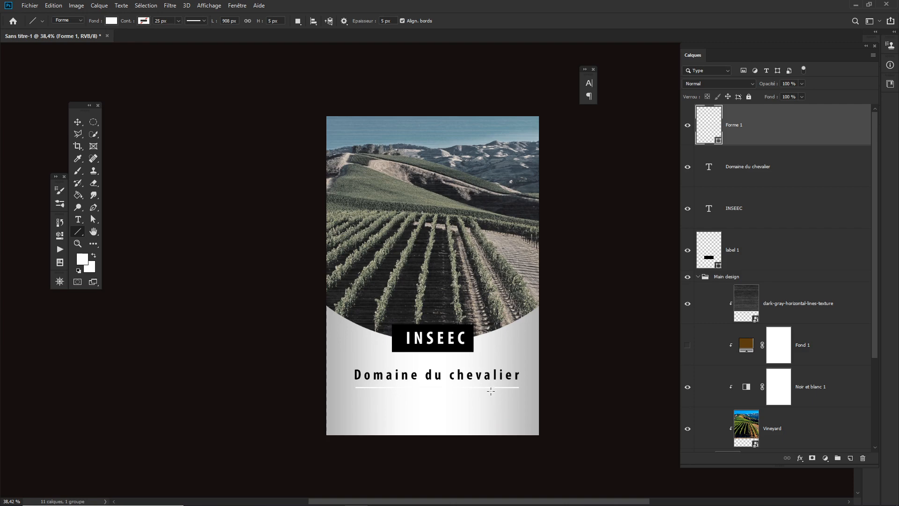
Set the fill color of the line below the domain text to black (000000)
{"action": "mouse_move", "coordinate": [396, 382]}
{"action": "left_mouse_down"}
{"action": "mouse_move", "coordinate": [445, 405]}
{"action": "mouse_move", "coordinate": [412, 378]}
{"action": "left_mouse_up"}
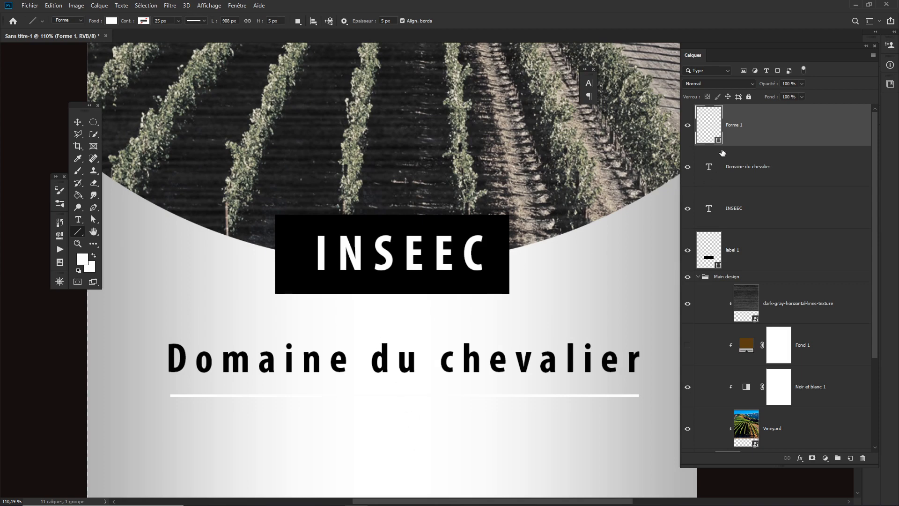
{"action": "double_click", "coordinate": [714, 135]}
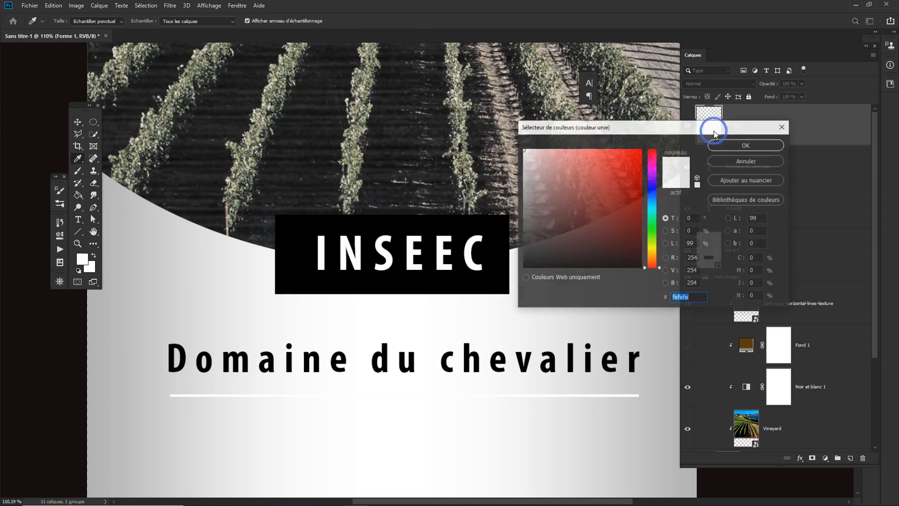
{"action": "left_click", "coordinate": [515, 274]}
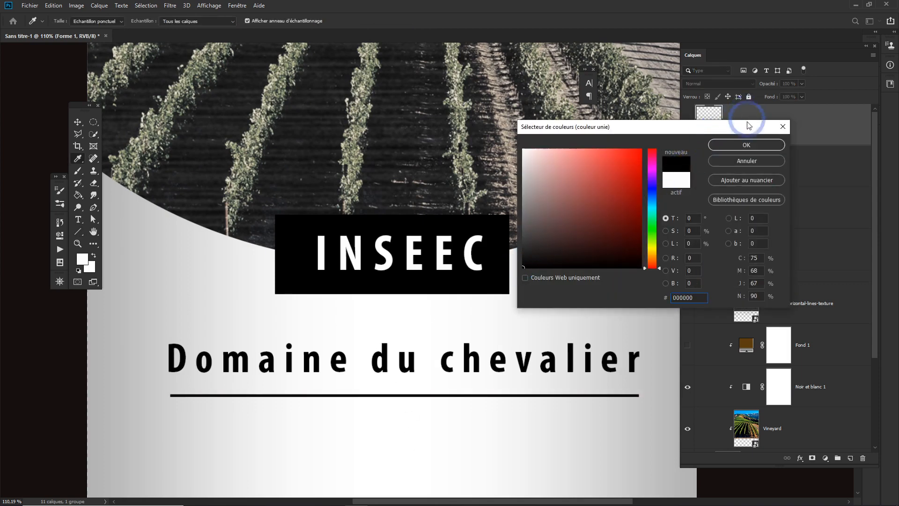
{"action": "left_click", "coordinate": [745, 145]}
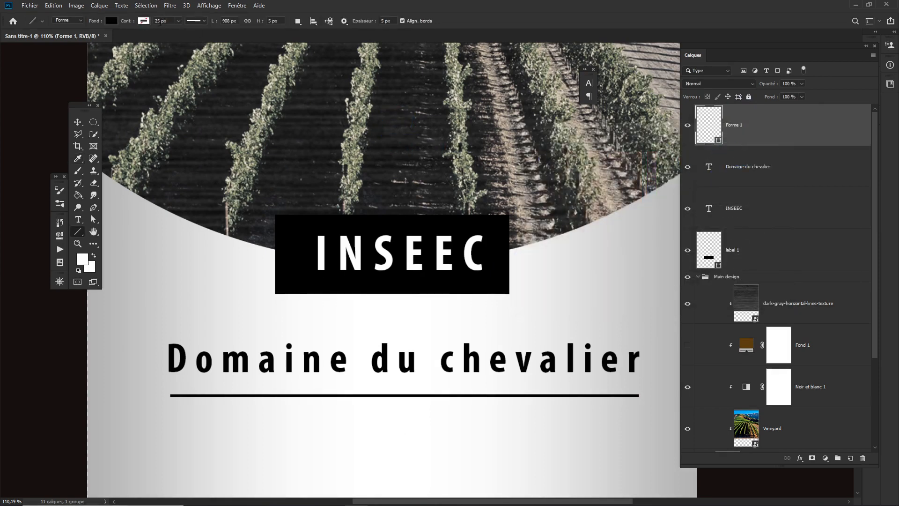
Remove the line's fill and give it a dark brown stroke from the saved swatches
{"action": "left_click", "coordinate": [113, 21]}
{"action": "left_click", "coordinate": [58, 39]}
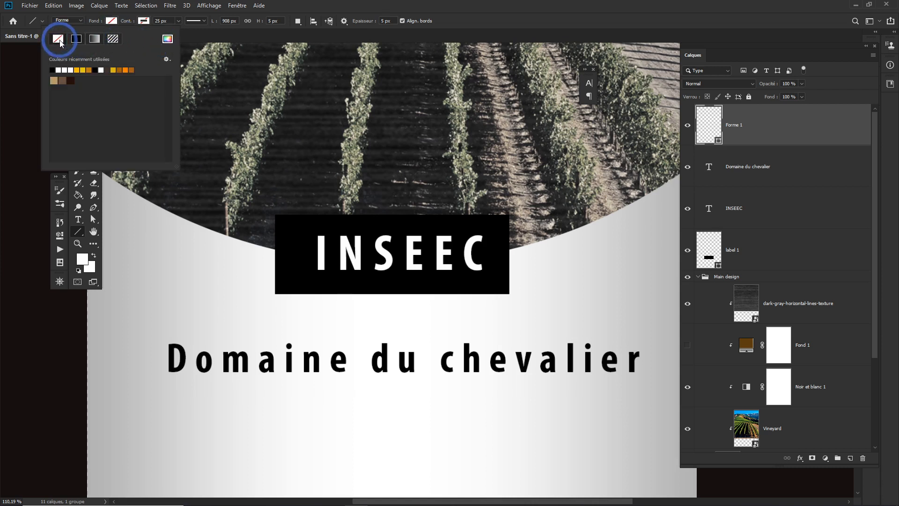
{"action": "left_click", "coordinate": [145, 22]}
{"action": "left_click", "coordinate": [85, 80]}
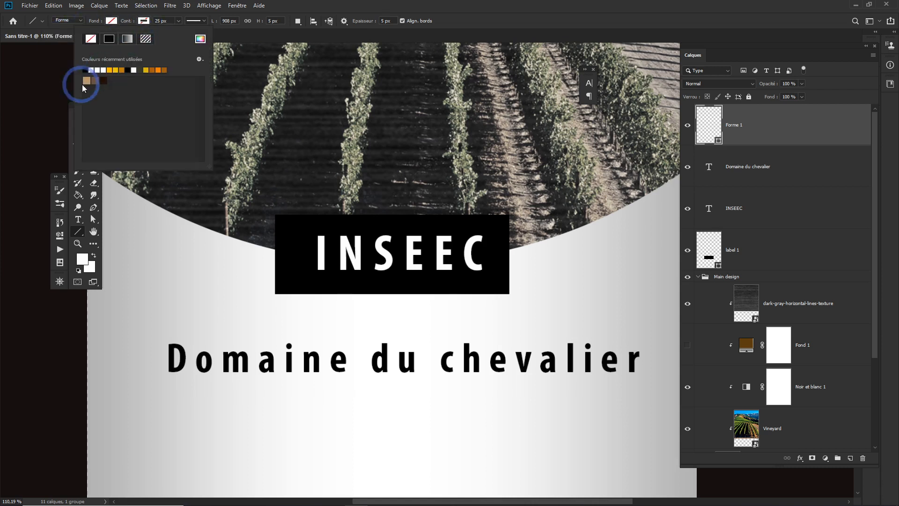
{"action": "left_click", "coordinate": [104, 80]}
{"action": "left_click", "coordinate": [176, 35]}
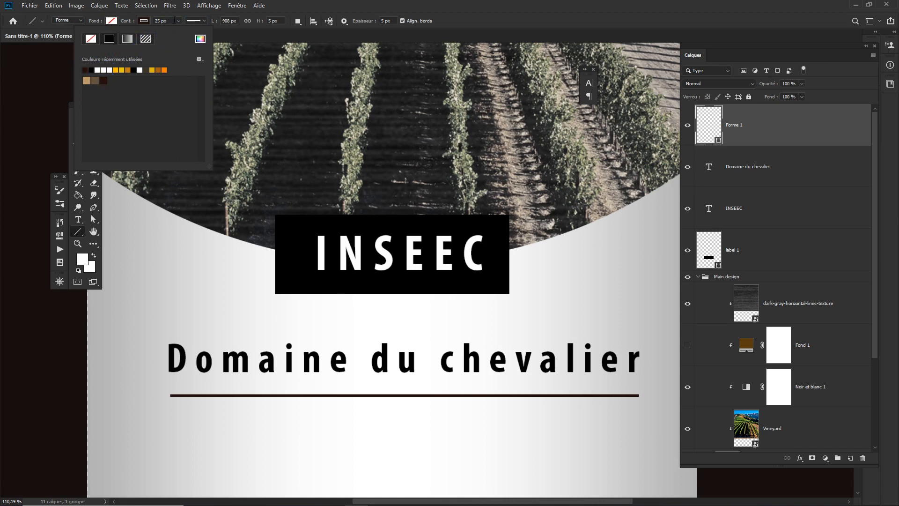
Try a dotted stroke style on the line, then switch it back to solid
{"action": "left_click", "coordinate": [203, 22]}
{"action": "left_click", "coordinate": [202, 70]}
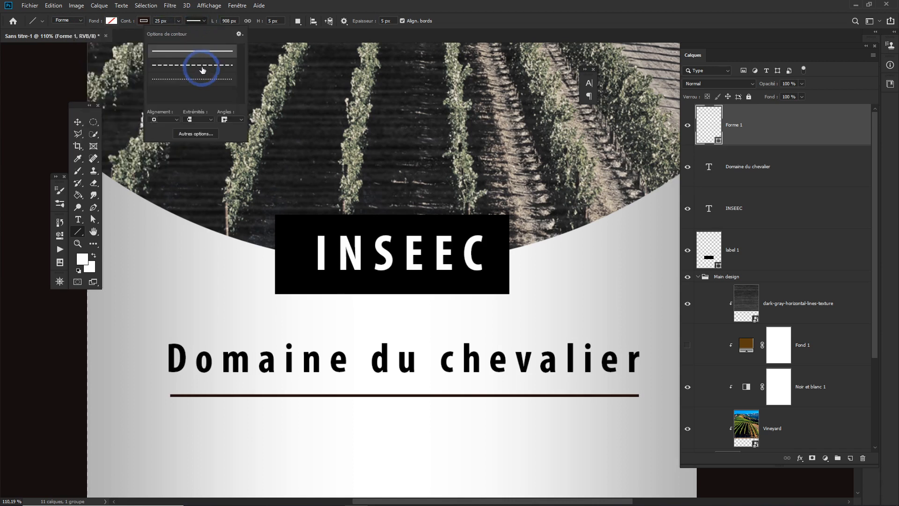
{"action": "left_click", "coordinate": [196, 79]}
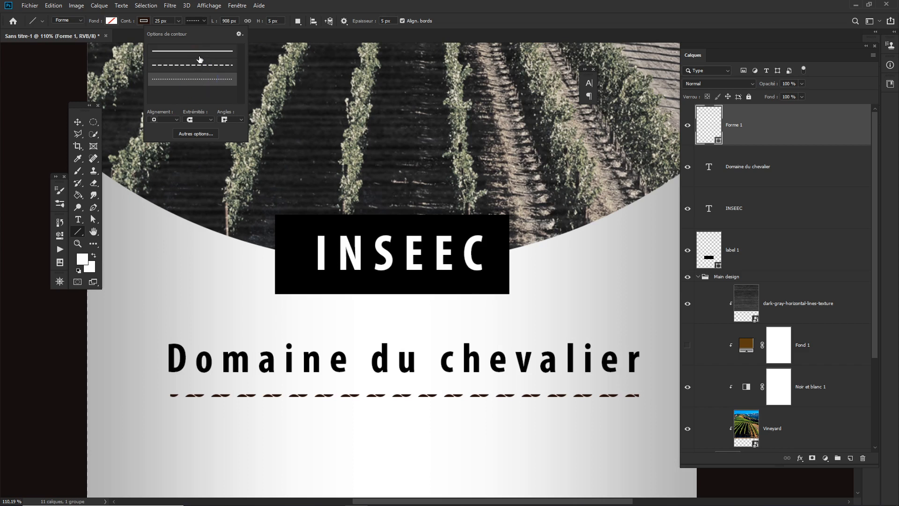
{"action": "left_click", "coordinate": [201, 55]}
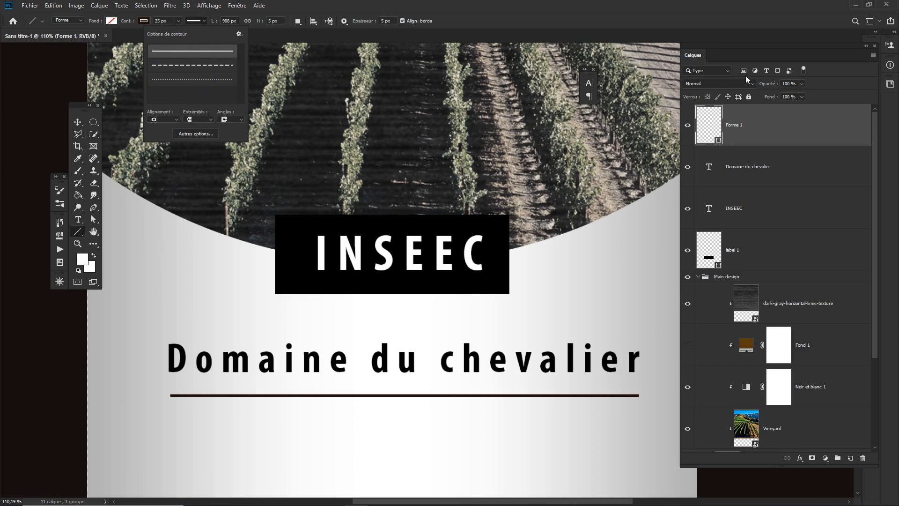
{"action": "left_click", "coordinate": [749, 125]}
Nudge the line up slightly so it sits closer under the "Domaine du chevalier" text
{"action": "key", "text": "v"}
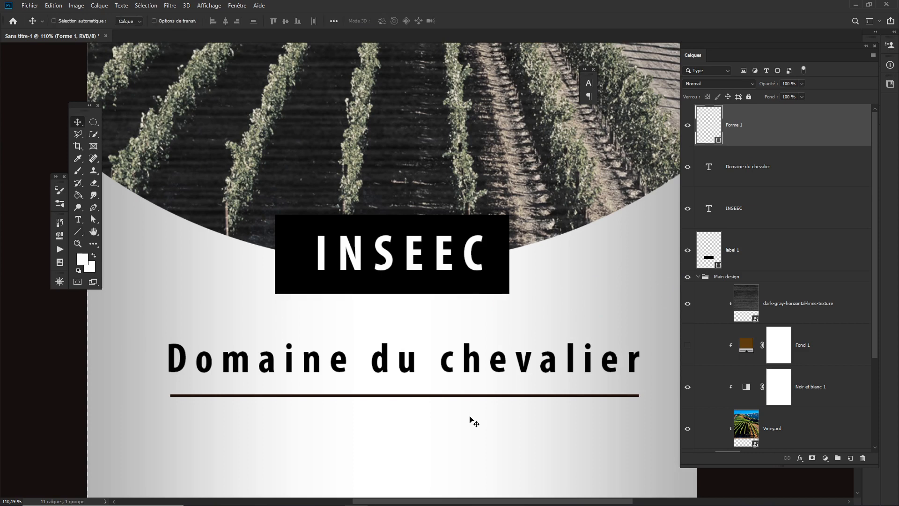
{"action": "left_click_drag", "start_coordinate": [472, 418], "coordinate": [412, 417]}
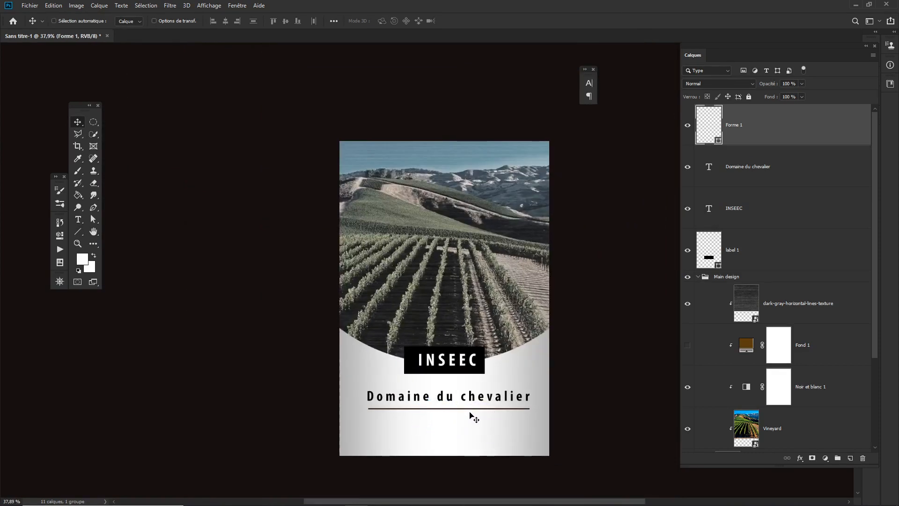
{"action": "key", "text": "Up"}
{"action": "key", "text": "Up"}
{"action": "key", "text": "Up"}
{"action": "key", "text": "Up"}
{"action": "key", "text": "Up"}
{"action": "key", "text": "Up"}
{"action": "key", "text": "Up"}
{"action": "key", "text": "Up"}
{"action": "key", "text": "Up"}
{"action": "key", "text": "Up"}
{"action": "key", "text": "Up"}
{"action": "key", "text": "Up"}
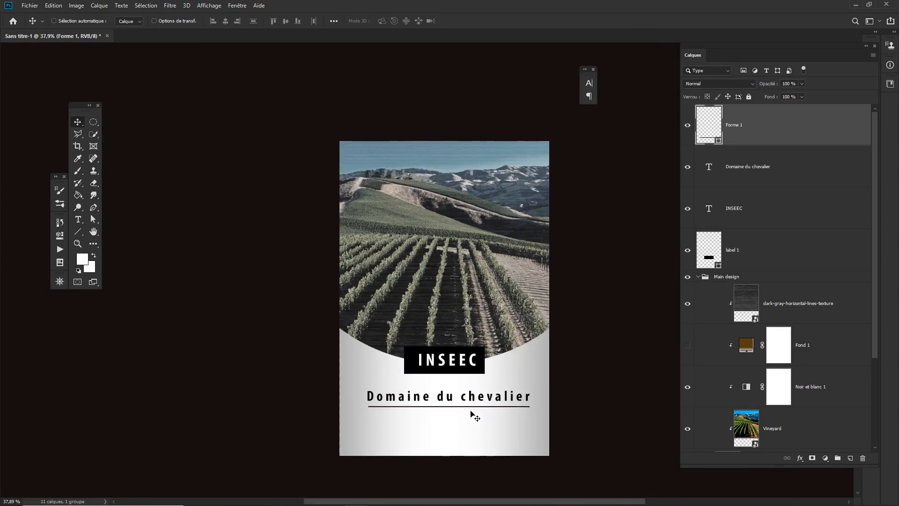
Try stretching the line under the domain text across the label's full width, and undo the change
{"action": "key", "text": "ctrl+t"}
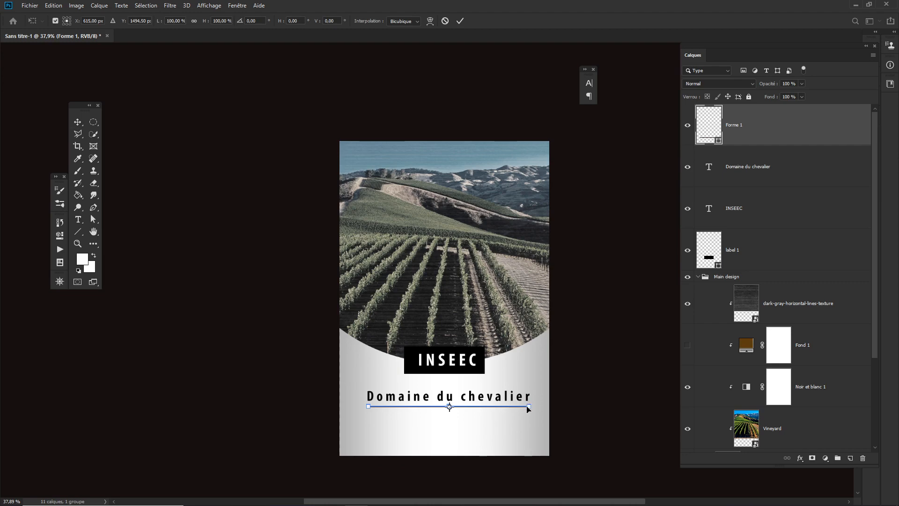
{"action": "left_click_drag", "start_coordinate": [529, 405], "coordinate": [596, 440]}
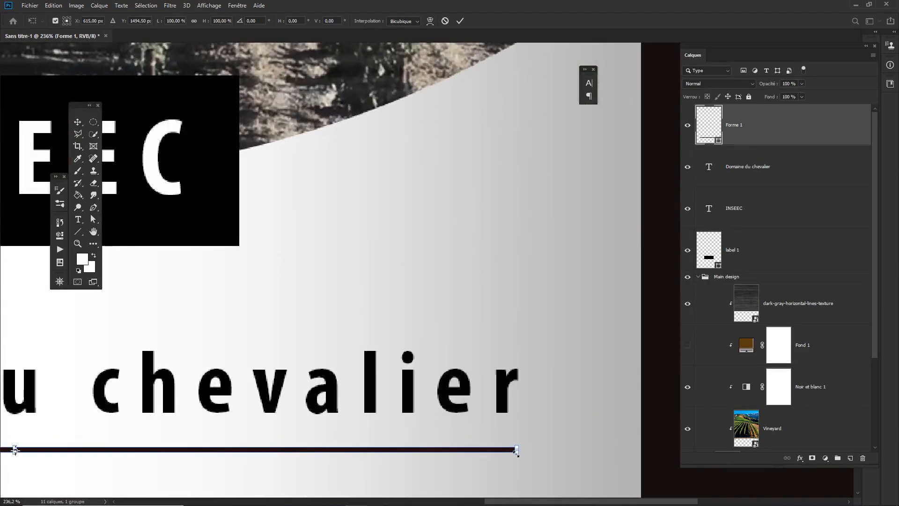
{"action": "left_click_drag", "start_coordinate": [517, 450], "coordinate": [652, 449]}
{"action": "left_click_drag", "start_coordinate": [371, 426], "coordinate": [275, 433]}
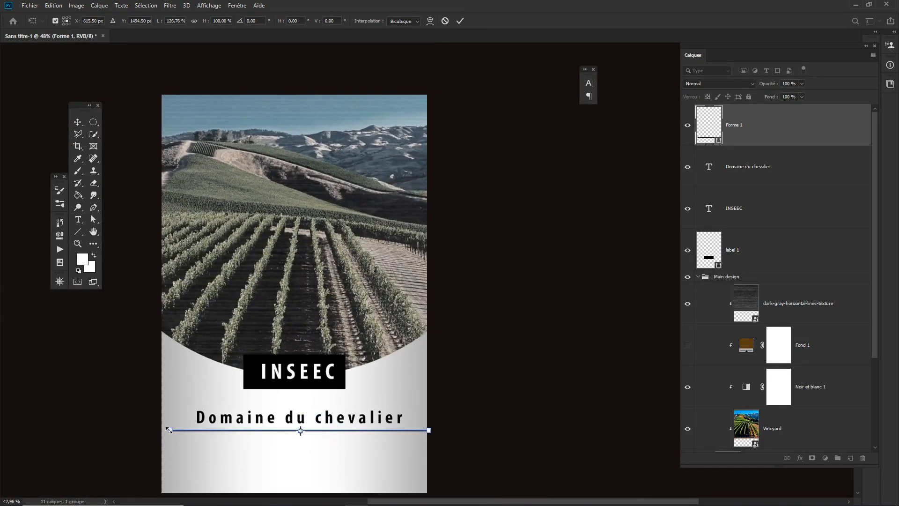
{"action": "left_click_drag", "start_coordinate": [170, 430], "coordinate": [153, 460]}
{"action": "left_click_drag", "start_coordinate": [443, 457], "coordinate": [366, 458]}
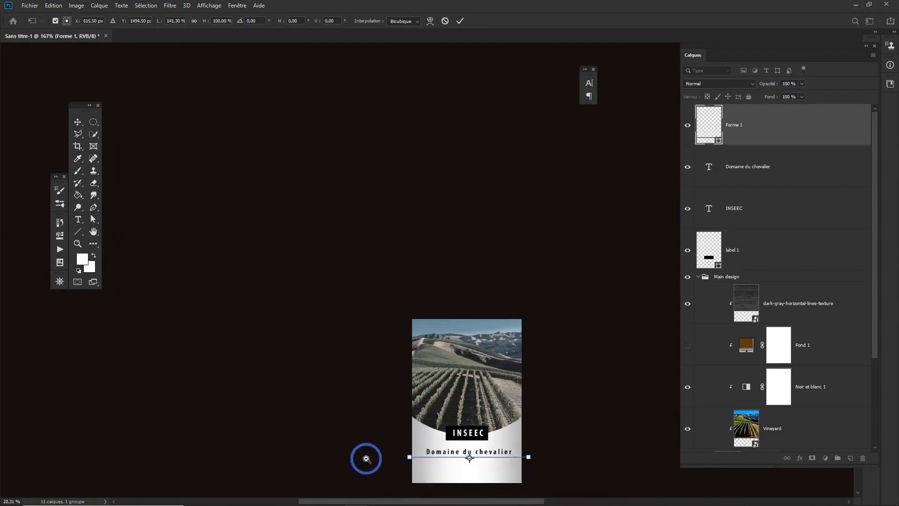
{"action": "key", "text": "Return"}
{"action": "left_click_drag", "start_coordinate": [518, 457], "coordinate": [541, 463]}
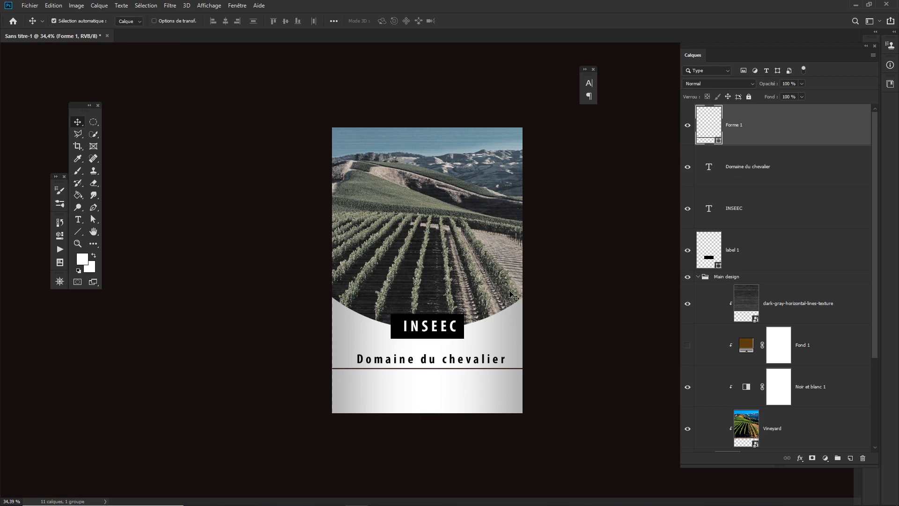
{"action": "key", "text": "ctrl+z"}
Place knight.png from the wineLabel folder as an embedded image on the label
{"action": "key", "text": "alt+Tab"}
{"action": "left_click", "coordinate": [37, 7]}
{"action": "left_click", "coordinate": [49, 183]}
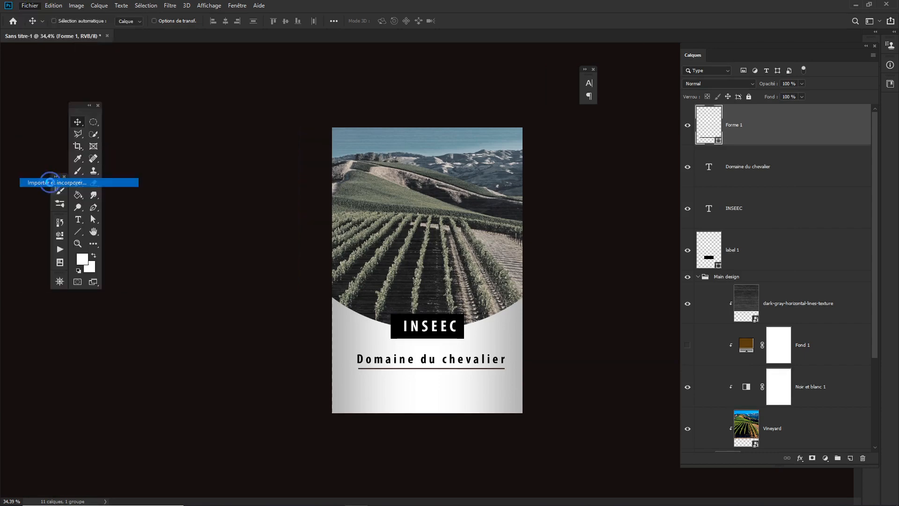
{"action": "left_click", "coordinate": [354, 75]}
{"action": "left_click", "coordinate": [327, 228]}
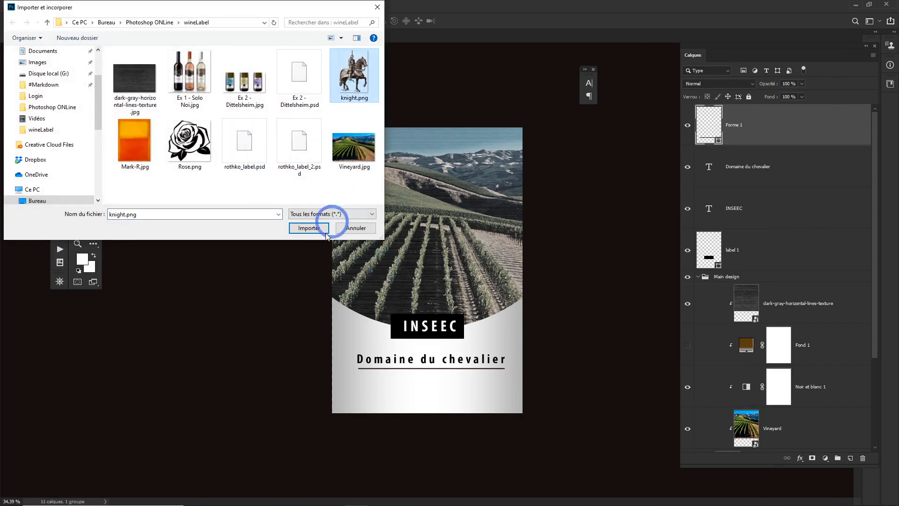
{"action": "left_click", "coordinate": [312, 230]}
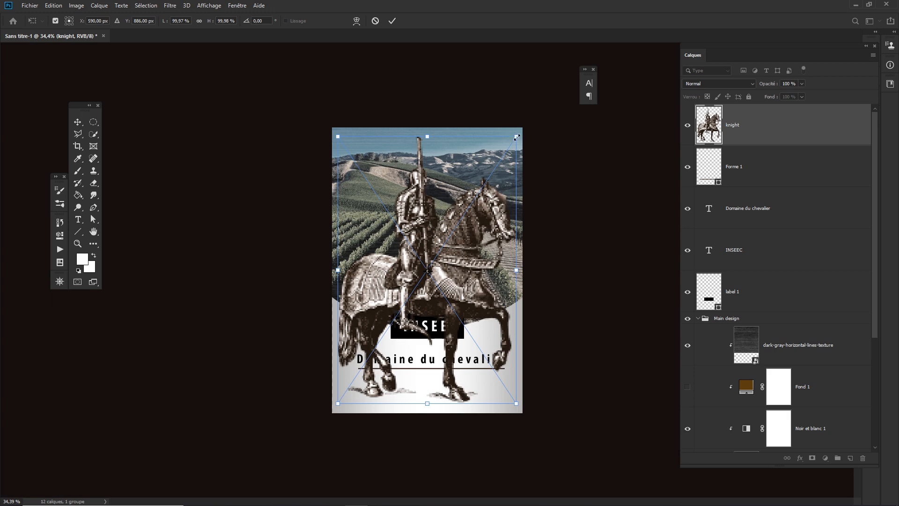
Scale the knight down to a small emblem and centre it below the line under the domain text
{"action": "left_click_drag", "start_coordinate": [517, 137], "coordinate": [445, 242]}
{"action": "left_click_drag", "start_coordinate": [435, 276], "coordinate": [436, 378]}
{"action": "left_click_drag", "start_coordinate": [447, 350], "coordinate": [459, 385]}
{"action": "key", "text": "Return"}
{"action": "left_click_drag", "start_coordinate": [434, 425], "coordinate": [434, 446]}
{"action": "left_click_drag", "start_coordinate": [505, 462], "coordinate": [483, 298]}
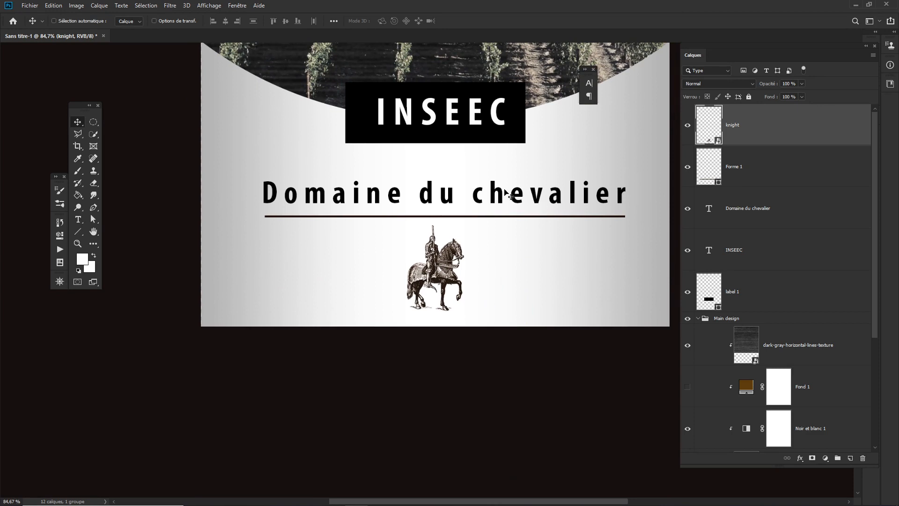
Try moving the domain text and its line below the knight, with the knight under the INSEEC plate, and undo both moves
{"action": "left_click", "coordinate": [758, 177]}
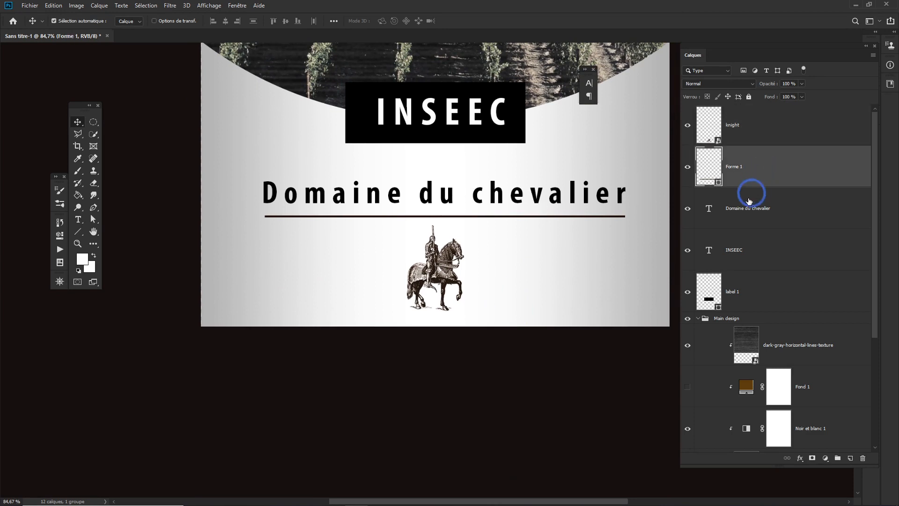
{"action": "left_click", "coordinate": [747, 204], "text": "shift"}
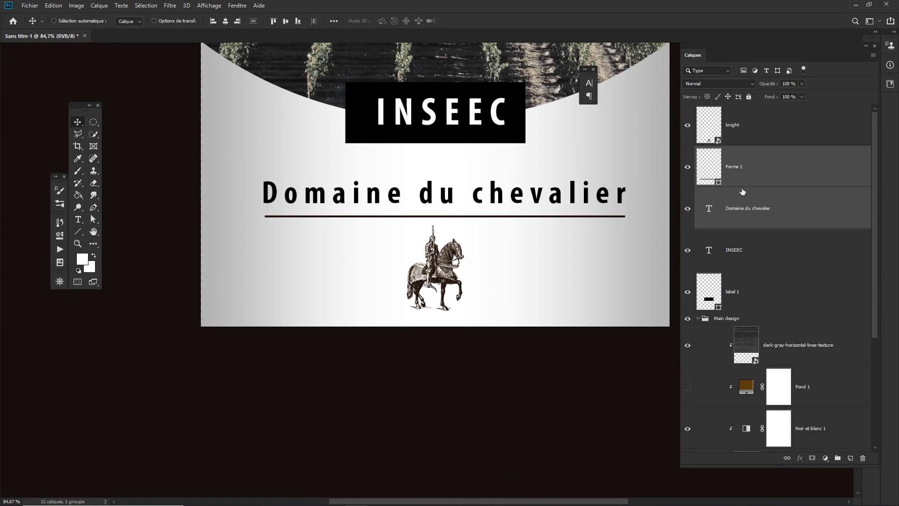
{"action": "left_click_drag", "start_coordinate": [541, 204], "coordinate": [538, 300]}
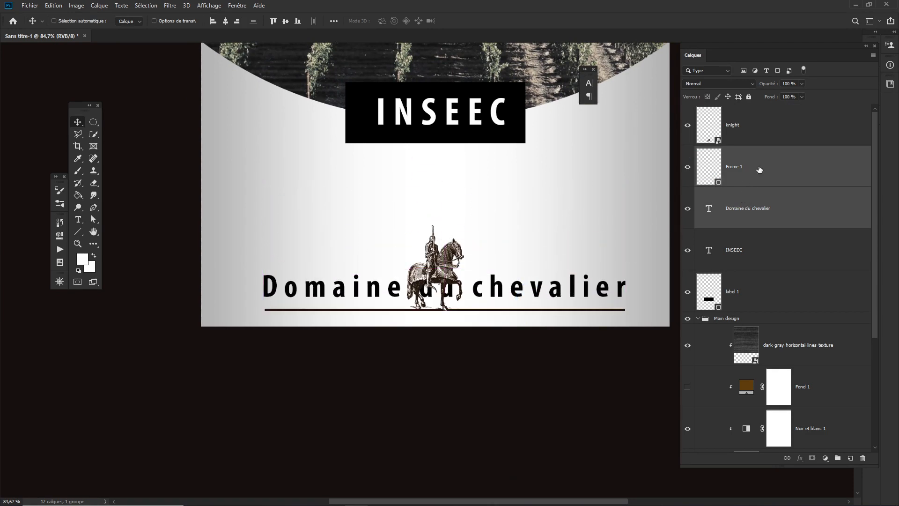
{"action": "left_click", "coordinate": [771, 125]}
{"action": "left_click_drag", "start_coordinate": [444, 270], "coordinate": [444, 210]}
{"action": "left_click_drag", "start_coordinate": [534, 268], "coordinate": [490, 307]}
{"action": "left_click_drag", "start_coordinate": [564, 292], "coordinate": [485, 360]}
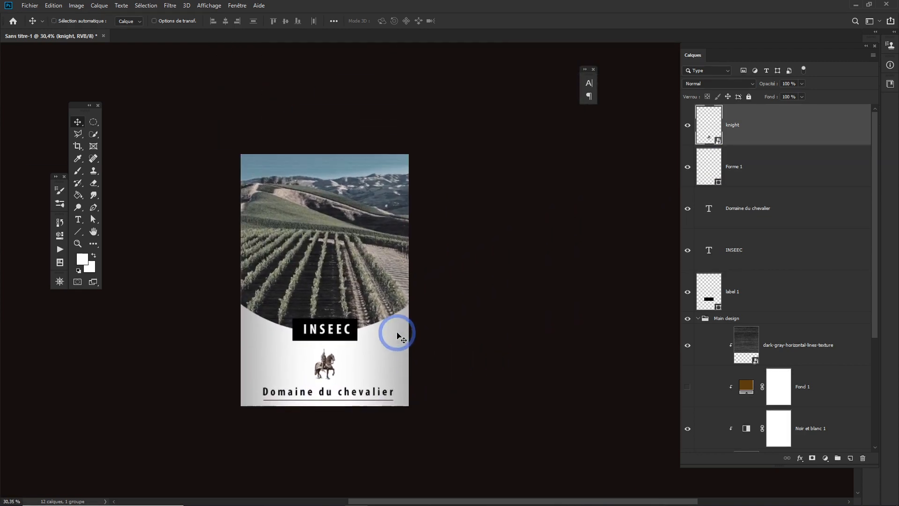
{"action": "key", "text": "ctrl"}
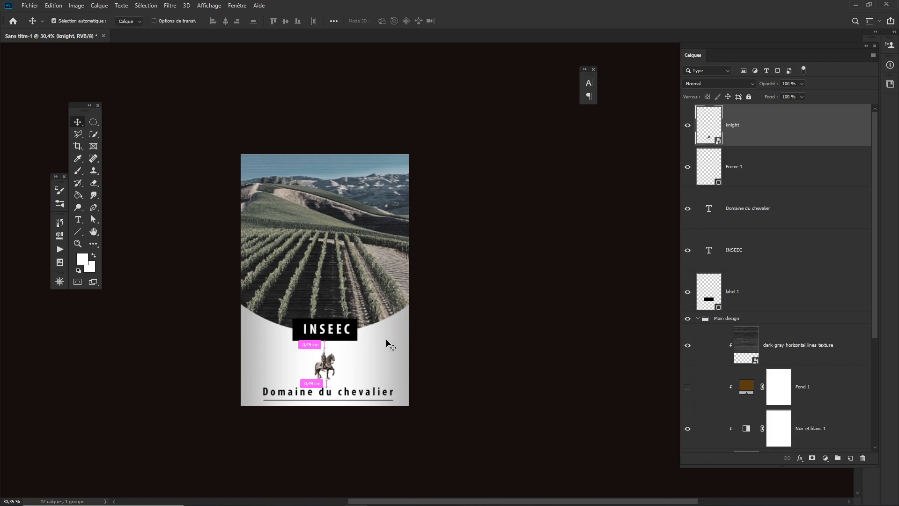
{"action": "key", "text": "ctrl+z"}
{"action": "key", "text": "ctrl+z"}
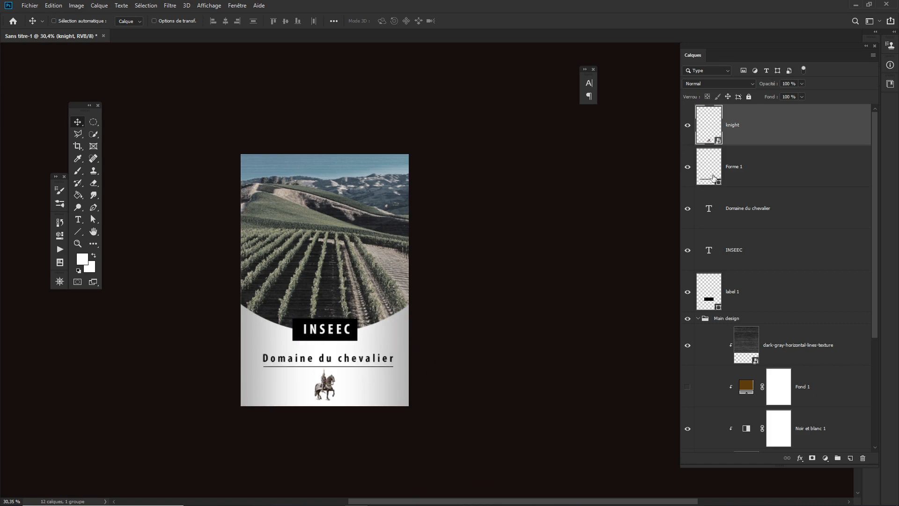
Sample the dark brown of the knight's horse as the foreground color and inspect it in the color picker
{"action": "left_click_drag", "start_coordinate": [320, 383], "coordinate": [432, 367]}
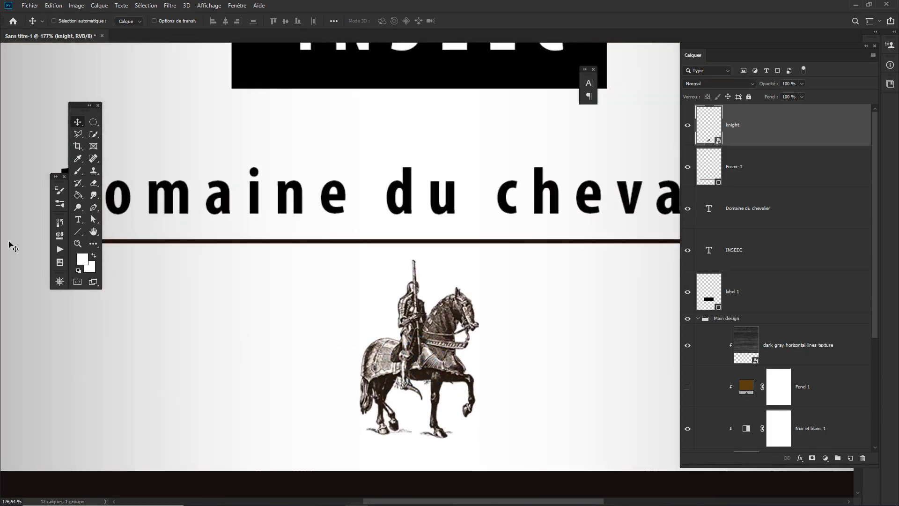
{"action": "left_click", "coordinate": [78, 159]}
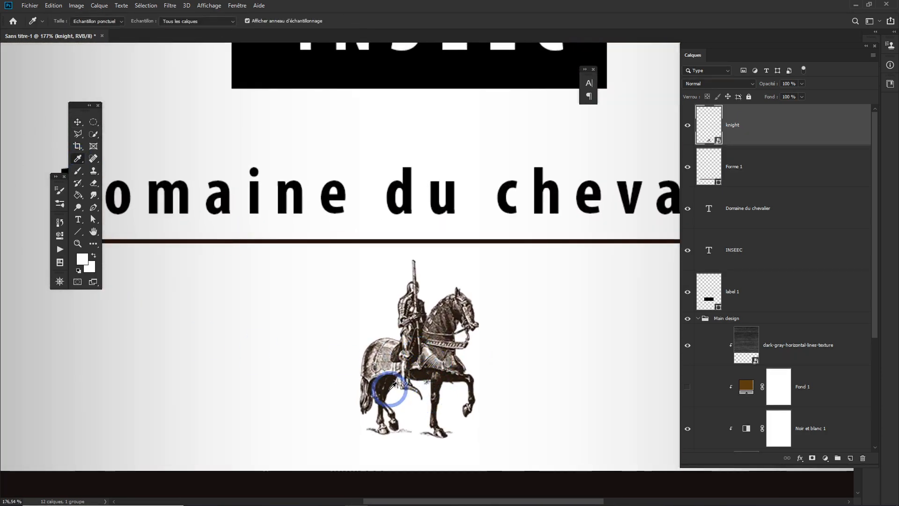
{"action": "left_click", "coordinate": [389, 382]}
{"action": "left_click", "coordinate": [82, 259]}
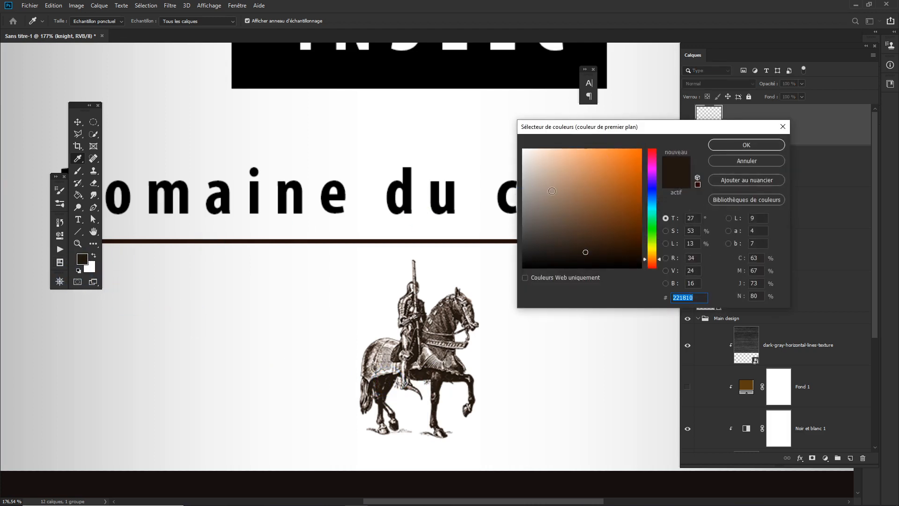
{"action": "left_click", "coordinate": [727, 161]}
{"action": "left_click", "coordinate": [746, 140]}
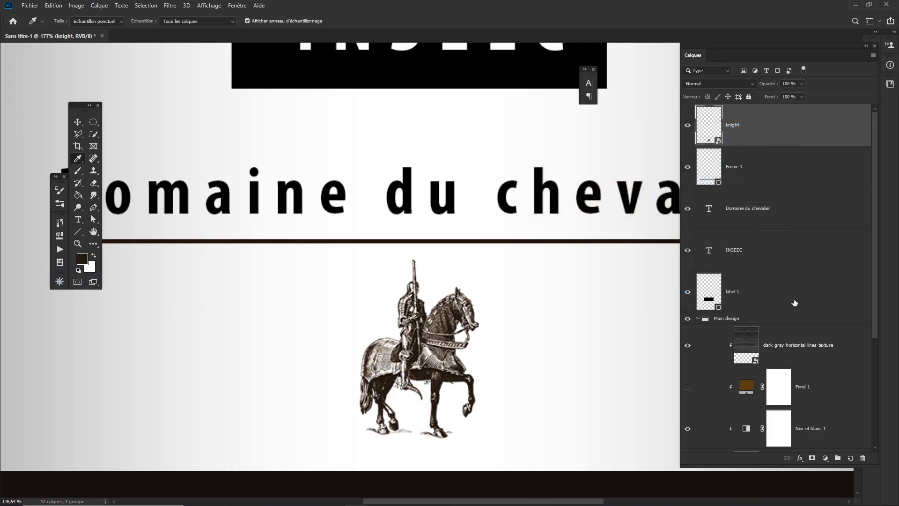
Add a black (000000) solid color fill layer above the knight and clip it to the knight layer
{"action": "left_click", "coordinate": [825, 458]}
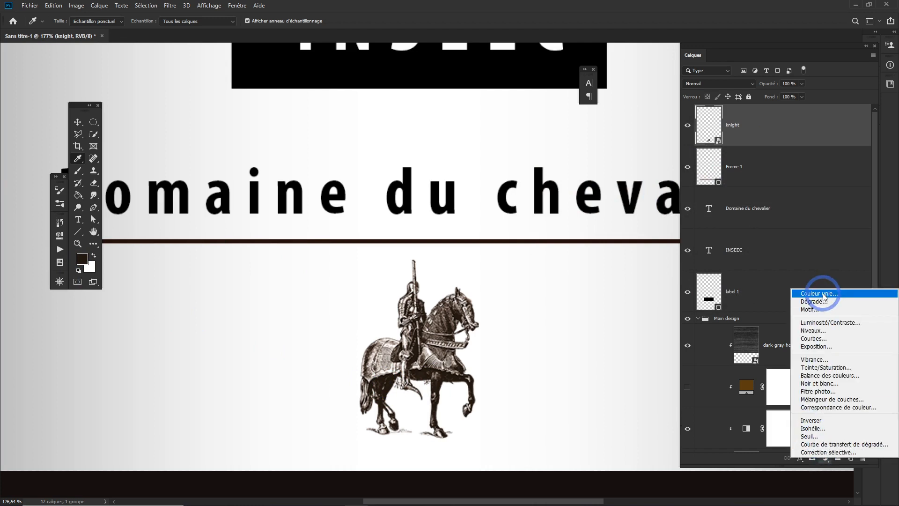
{"action": "left_click", "coordinate": [807, 282]}
{"action": "left_click_drag", "start_coordinate": [554, 265], "coordinate": [492, 271]}
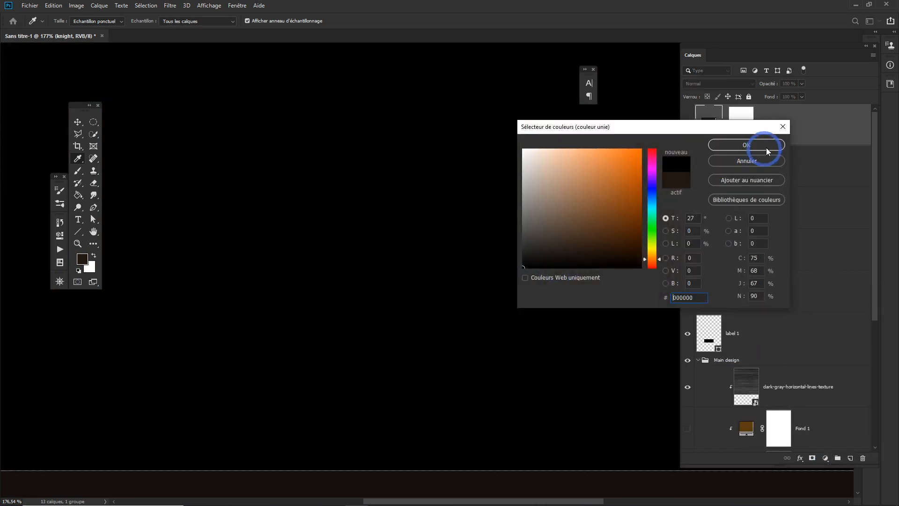
{"action": "left_click", "coordinate": [763, 145]}
{"action": "left_click", "coordinate": [719, 128]}
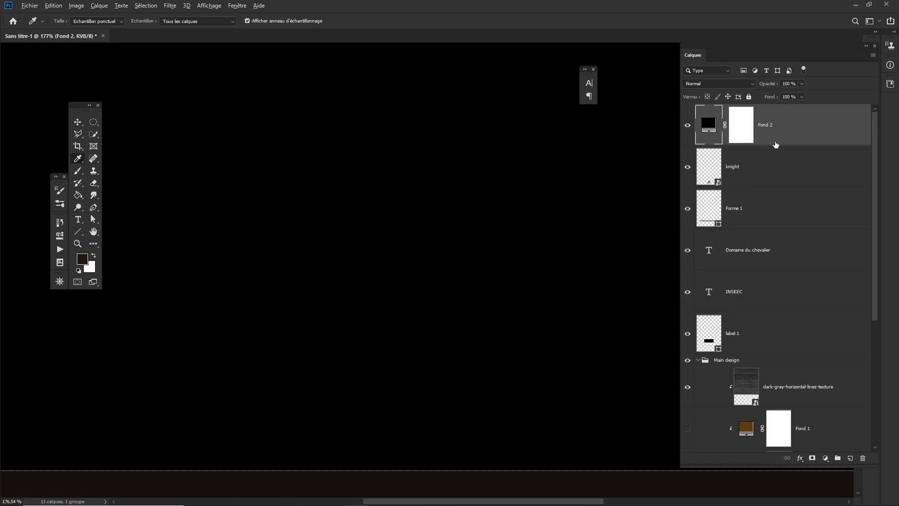
{"action": "left_click", "coordinate": [775, 141], "text": "alt"}
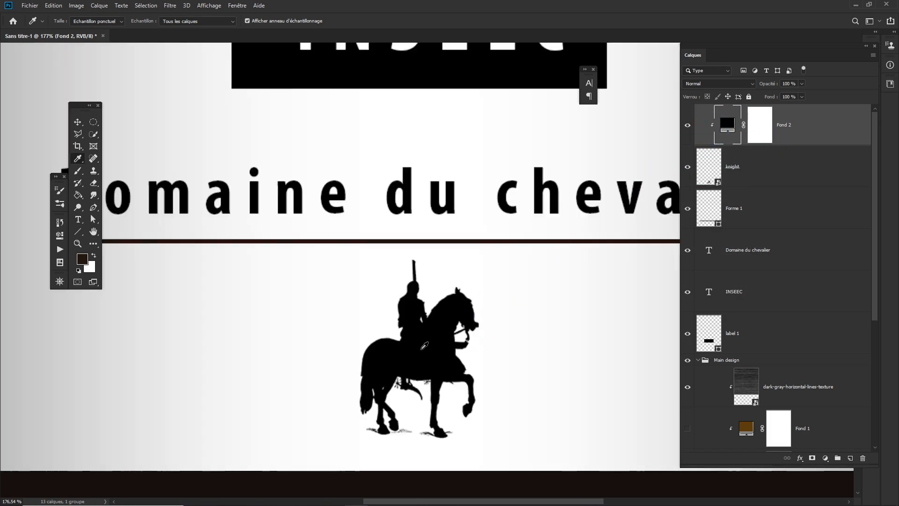
Try several blend modes on the clipped black fill, set it to Teinte, and compare the knight with the fill hidden and shown
{"action": "left_click_drag", "start_coordinate": [545, 385], "coordinate": [492, 374]}
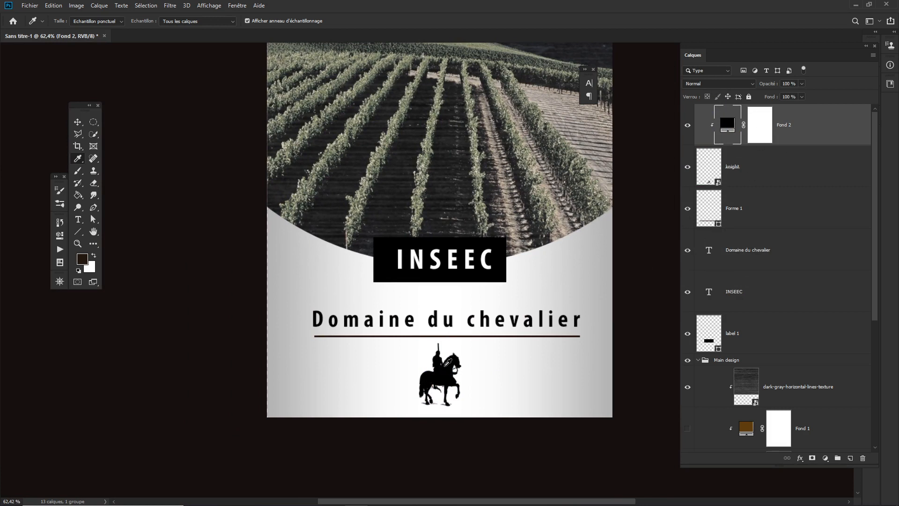
{"action": "left_click", "coordinate": [712, 85]}
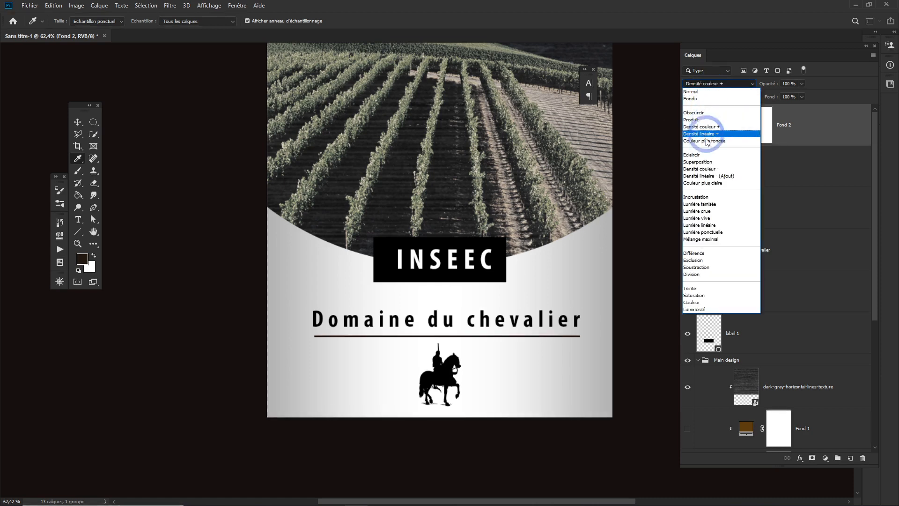
{"action": "left_click", "coordinate": [701, 163]}
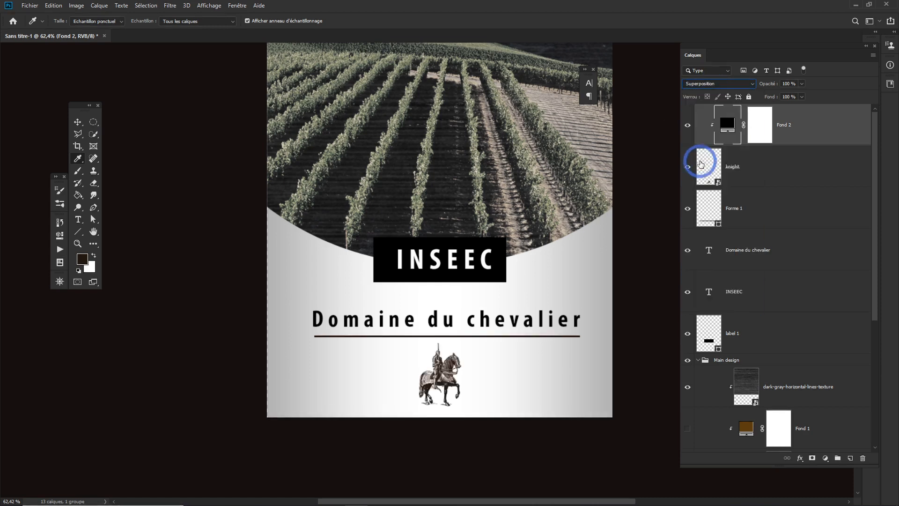
{"action": "key", "text": "Down"}
{"action": "key", "text": "Down"}
{"action": "key", "text": "Down"}
{"action": "key", "text": "Down"}
{"action": "key", "text": "Down"}
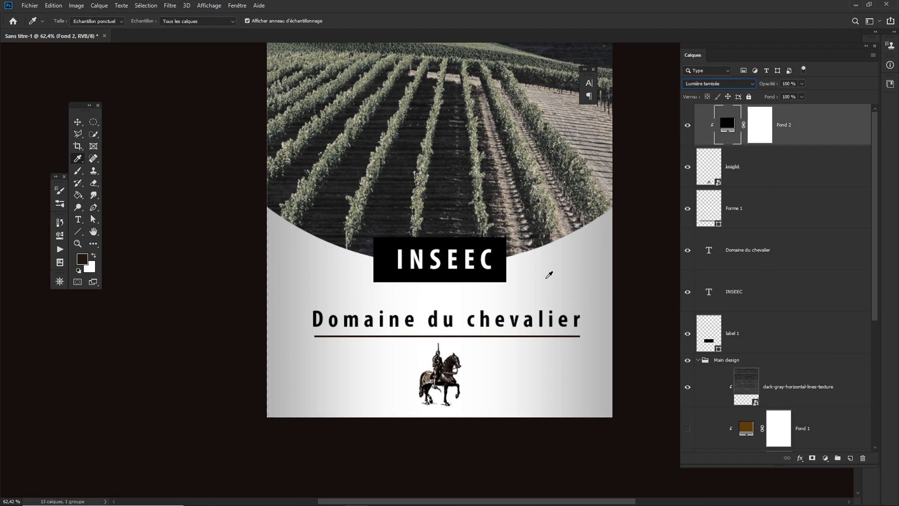
{"action": "key", "text": "Down"}
{"action": "key", "text": "Down"}
{"action": "key", "text": "Down"}
{"action": "key", "text": "Down"}
{"action": "key", "text": "Down"}
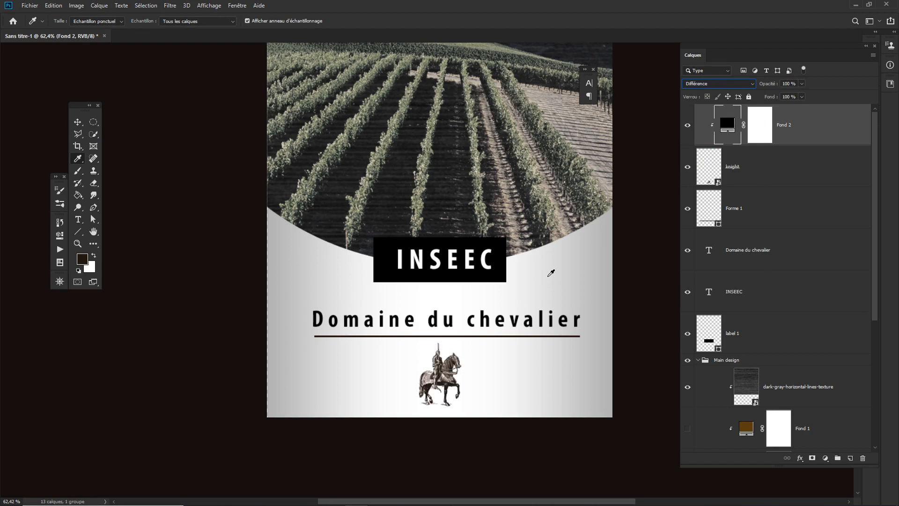
{"action": "key", "text": "Up"}
{"action": "key", "text": "Up"}
{"action": "key", "text": "Up"}
{"action": "key", "text": "Up"}
{"action": "key", "text": "Up"}
{"action": "key", "text": "Up"}
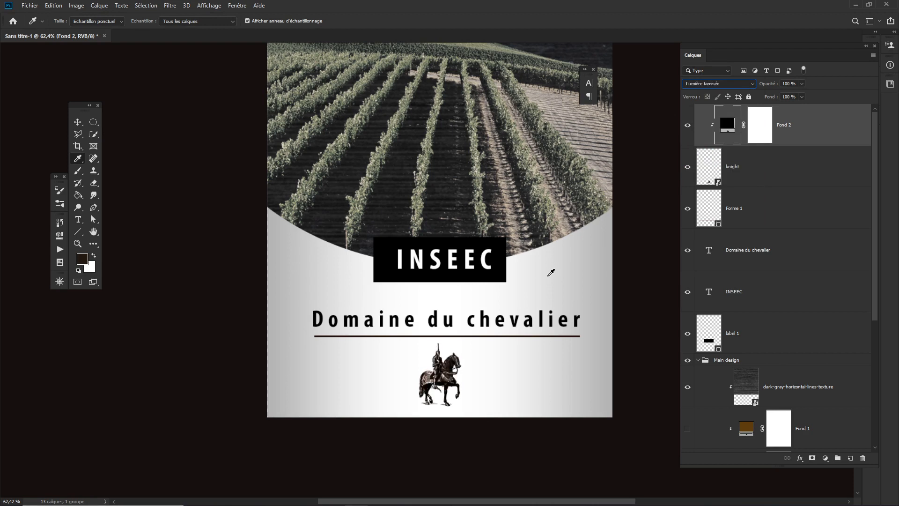
{"action": "key", "text": "Down"}
{"action": "key", "text": "Down"}
{"action": "key", "text": "Down"}
{"action": "key", "text": "Down"}
{"action": "key", "text": "Down"}
{"action": "key", "text": "Down"}
{"action": "key", "text": "Down"}
{"action": "key", "text": "Down"}
{"action": "key", "text": "Down"}
{"action": "key", "text": "Down"}
{"action": "key", "text": "Down"}
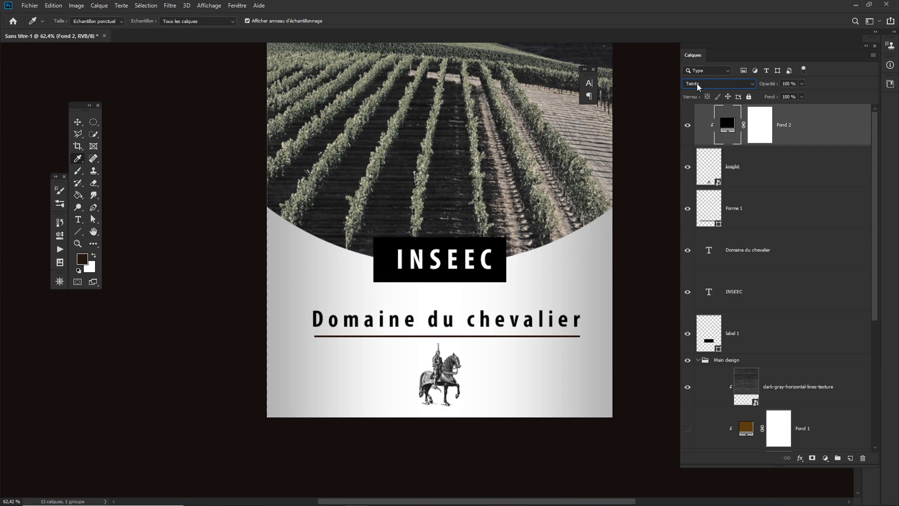
{"action": "scroll", "coordinate": [438, 362], "scroll_direction": "up", "scroll_amount": 6}
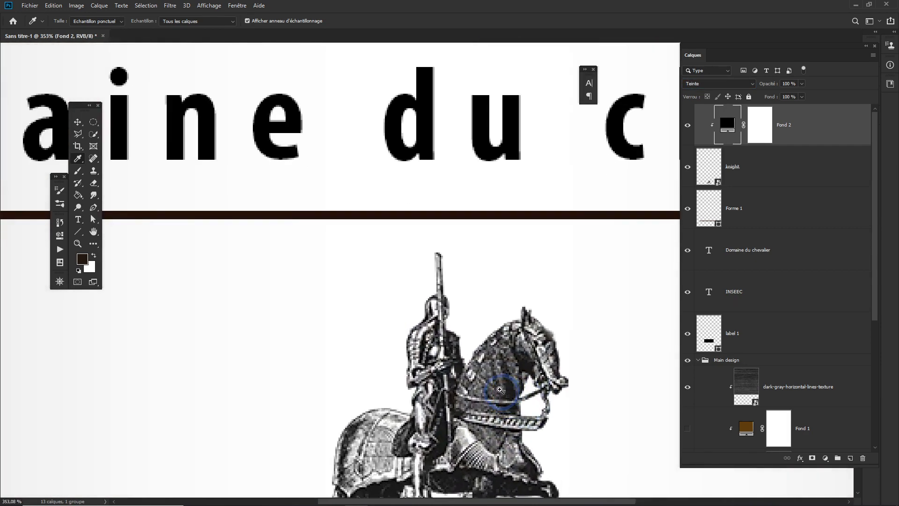
{"action": "left_click", "coordinate": [688, 125]}
{"action": "left_click", "coordinate": [688, 126]}
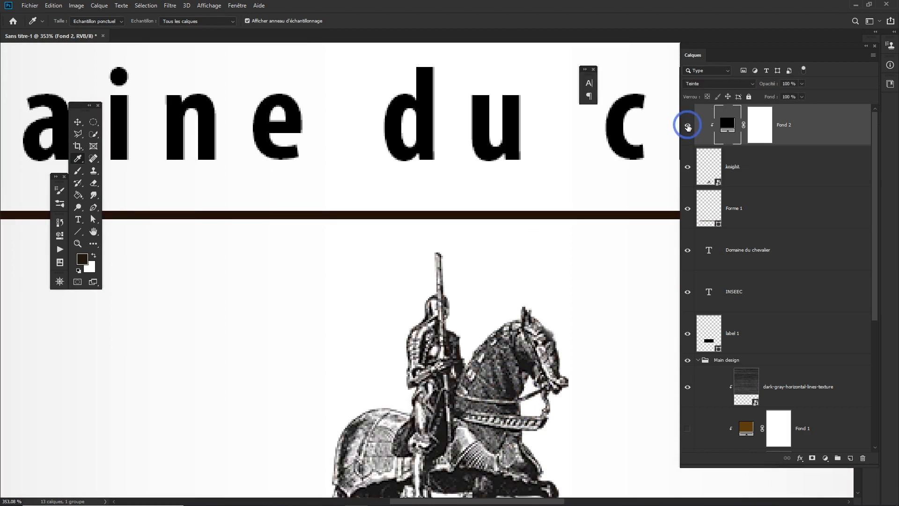
Capitalize the last word of the domain text so it reads "Domaine du Chevalier"
{"action": "scroll", "coordinate": [494, 353], "scroll_direction": "down", "scroll_amount": 7}
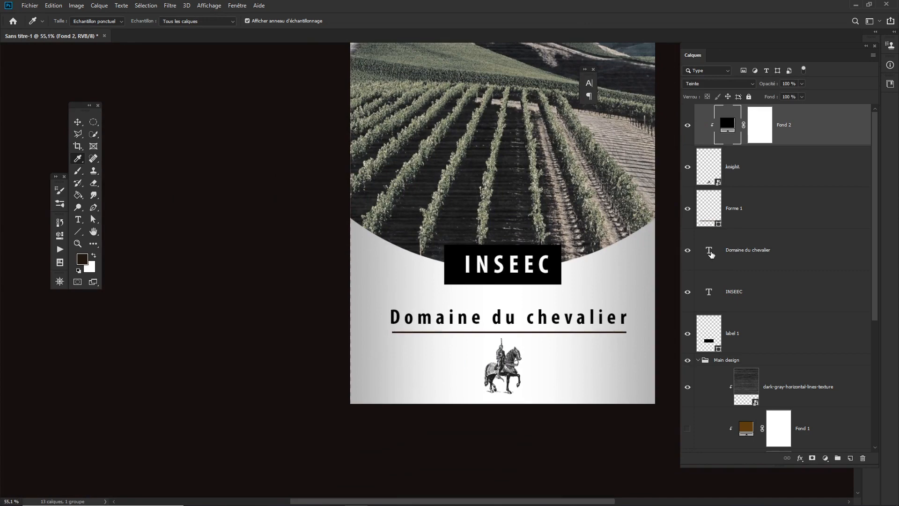
{"action": "double_click", "coordinate": [710, 253]}
{"action": "left_click", "coordinate": [544, 323]}
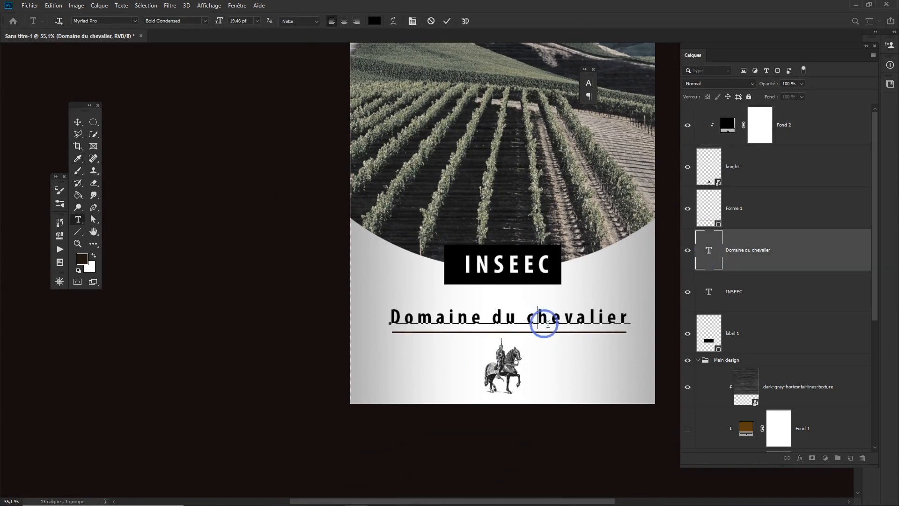
{"action": "key", "text": "shift+Left"}
{"action": "type", "text": "C"}
{"action": "key", "text": "ctrl+Return"}
{"action": "key", "text": "i"}
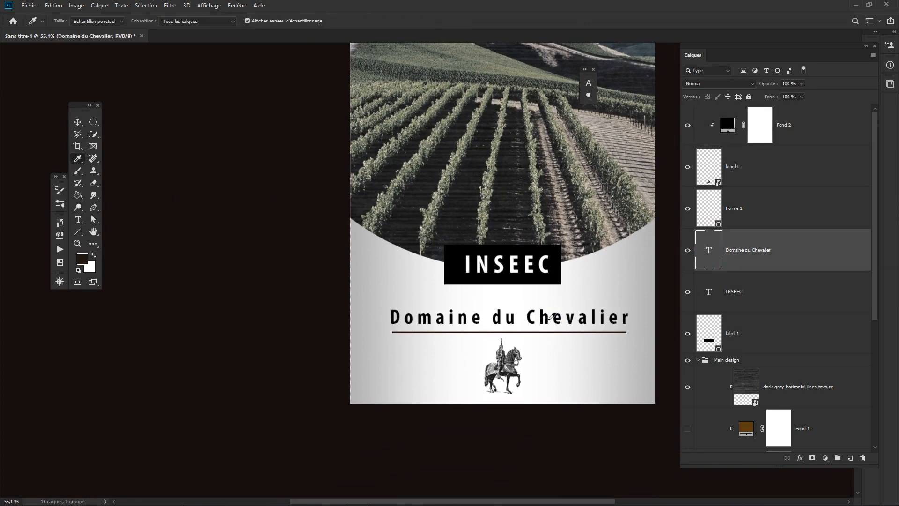
Save the label document as knight.psd in the wineLabel folder with maximized compatibility
{"action": "left_click_drag", "start_coordinate": [544, 322], "coordinate": [521, 342]}
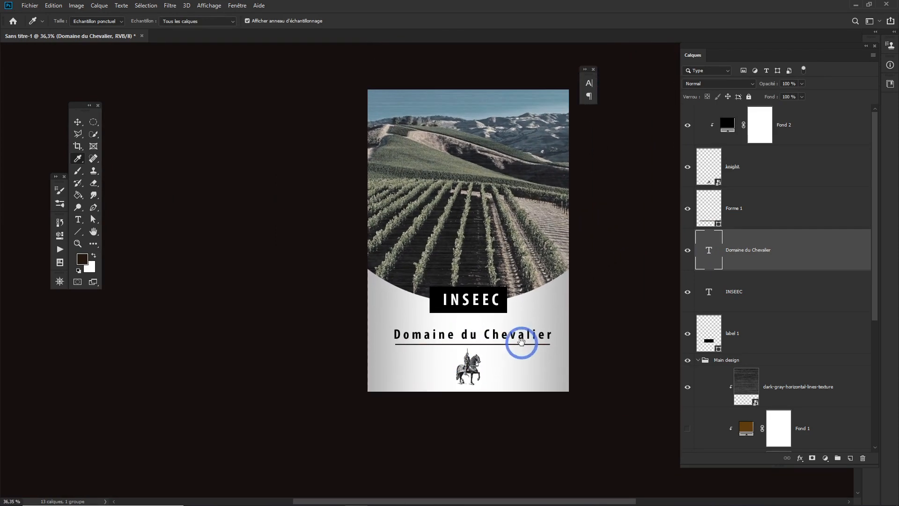
{"action": "left_click_drag", "start_coordinate": [463, 333], "coordinate": [470, 334]}
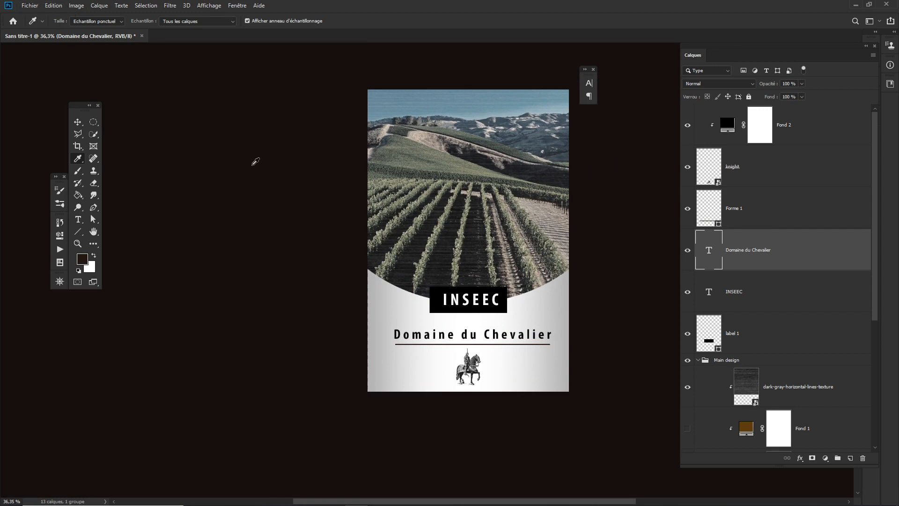
{"action": "key", "text": "ctrl+s"}
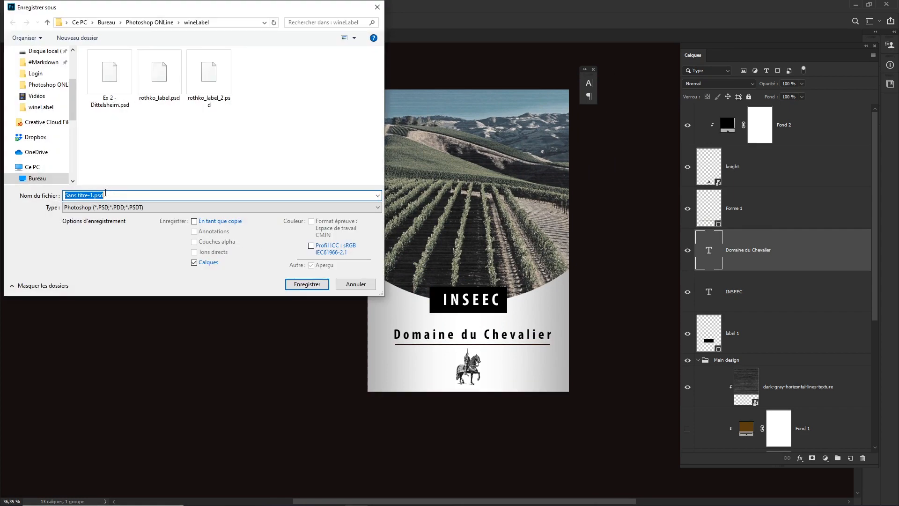
{"action": "left_click", "coordinate": [106, 192]}
{"action": "key", "text": "Left"}
{"action": "key", "text": "Left"}
{"action": "key", "text": "Left"}
{"action": "key", "text": "ctrl+shift+Left"}
{"action": "key", "text": "ctrl+shift+Left"}
{"action": "type", "text": "kn"}
{"action": "key", "text": "BackSpace"}
{"action": "key", "text": "Return"}
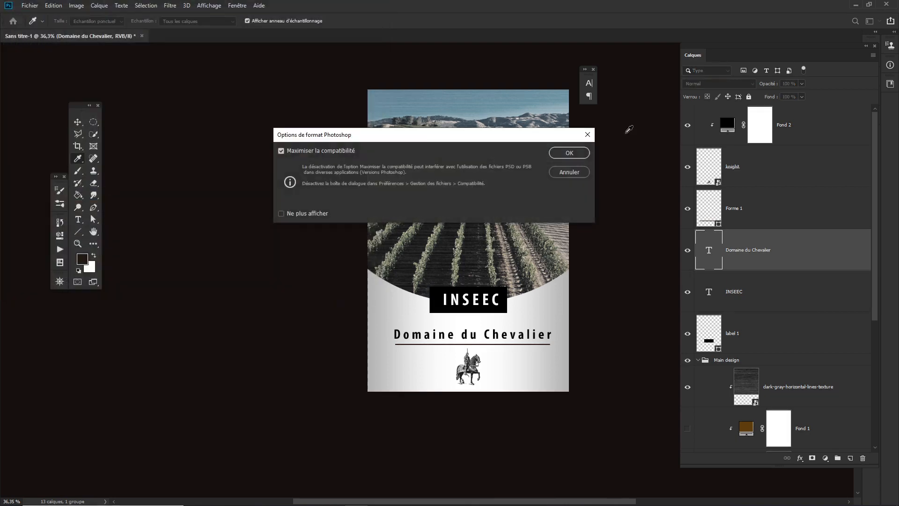
{"action": "left_click", "coordinate": [573, 153]}
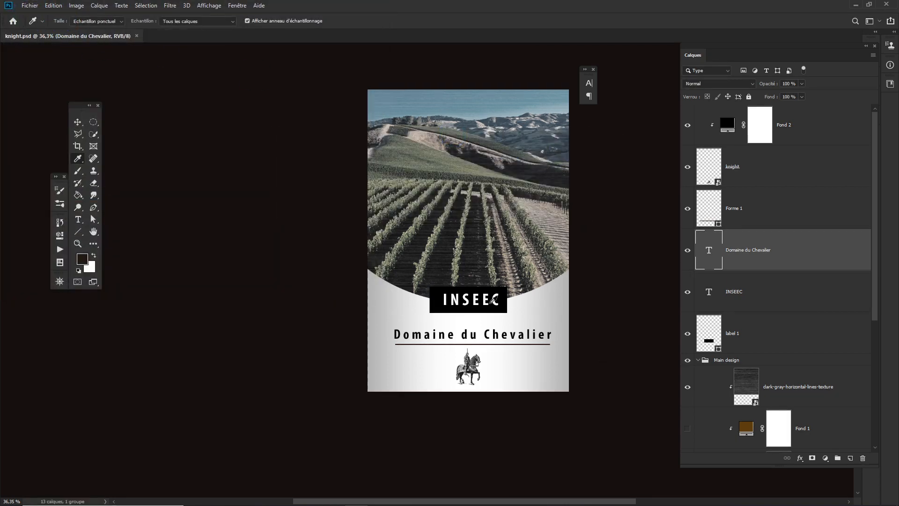
Set up a save of the label in Photoshop PDF format as knight.pdf in the wineLabel folder and open the Adobe PDF options
{"action": "scroll", "coordinate": [453, 284], "scroll_direction": "up", "scroll_amount": 3}
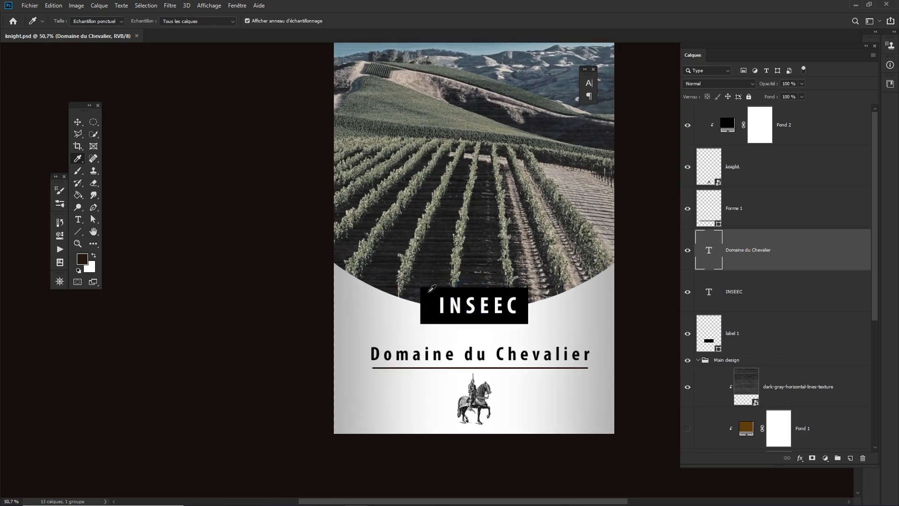
{"action": "left_click", "coordinate": [28, 6]}
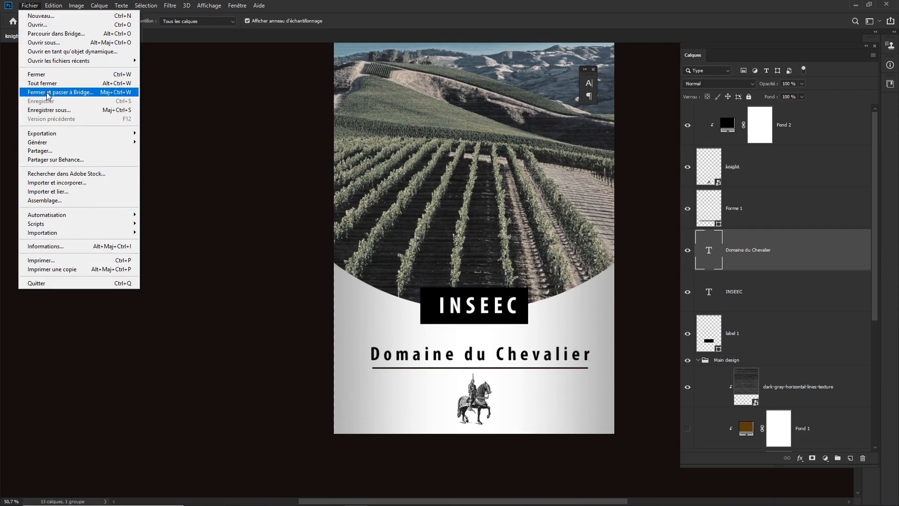
{"action": "left_click", "coordinate": [50, 109]}
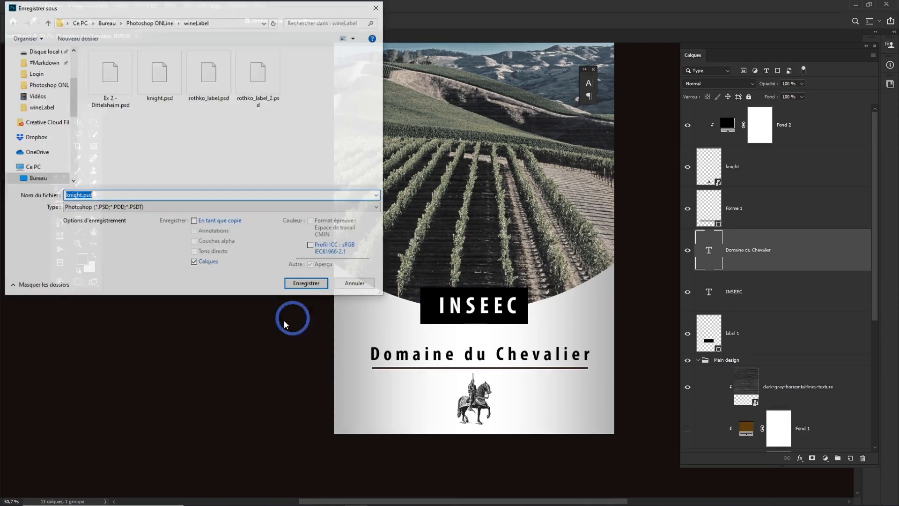
{"action": "left_click", "coordinate": [124, 207]}
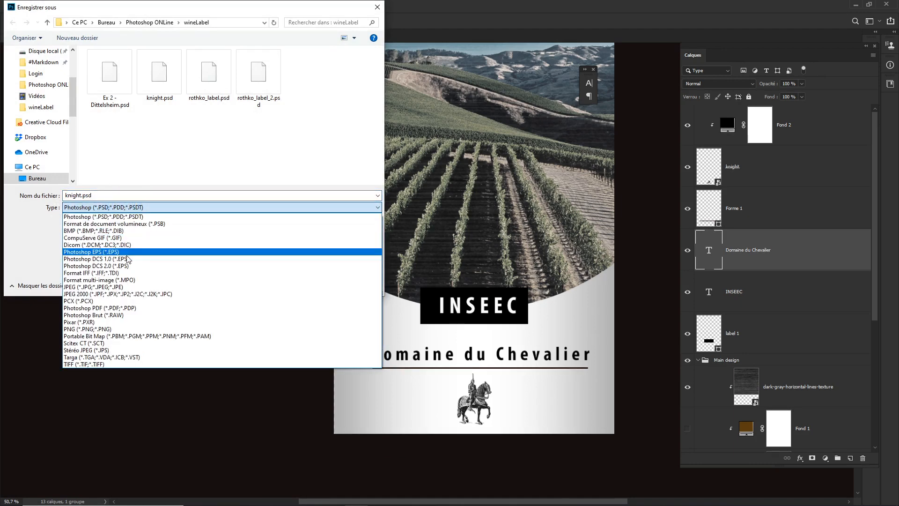
{"action": "left_click", "coordinate": [105, 308]}
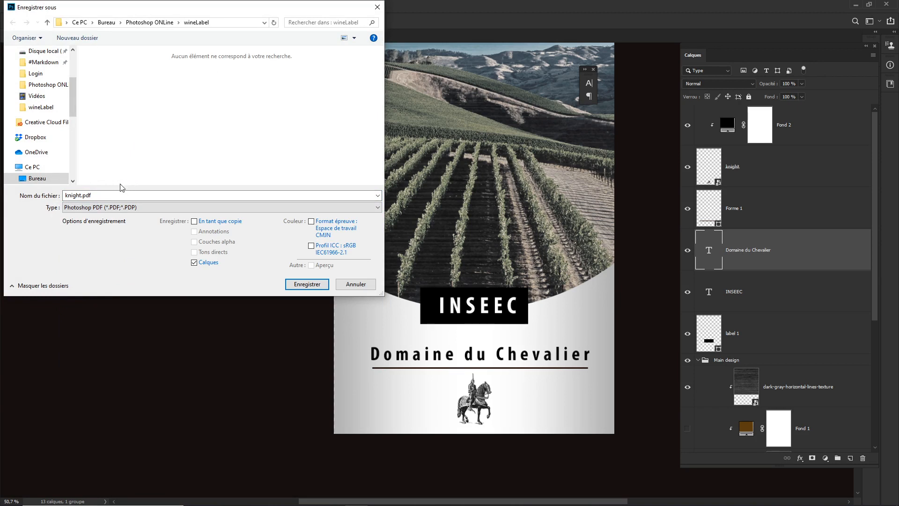
{"action": "left_click", "coordinate": [300, 283]}
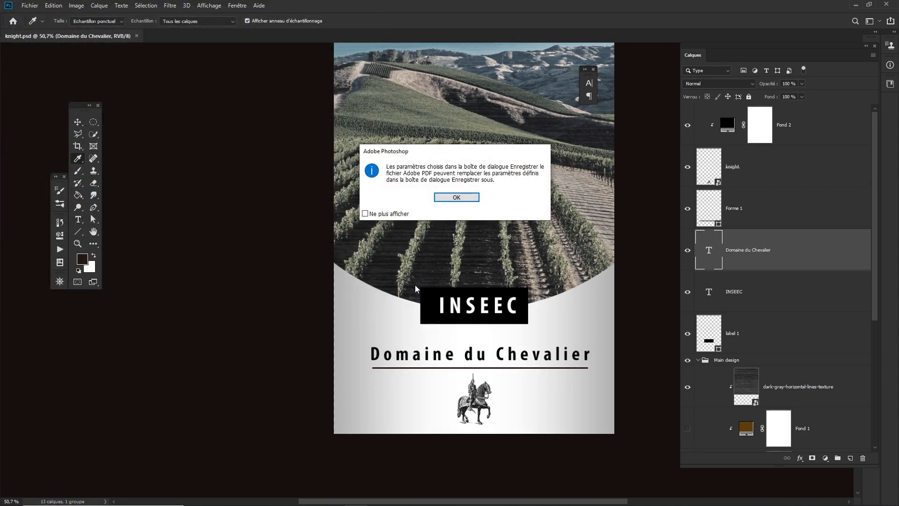
{"action": "left_click", "coordinate": [455, 197]}
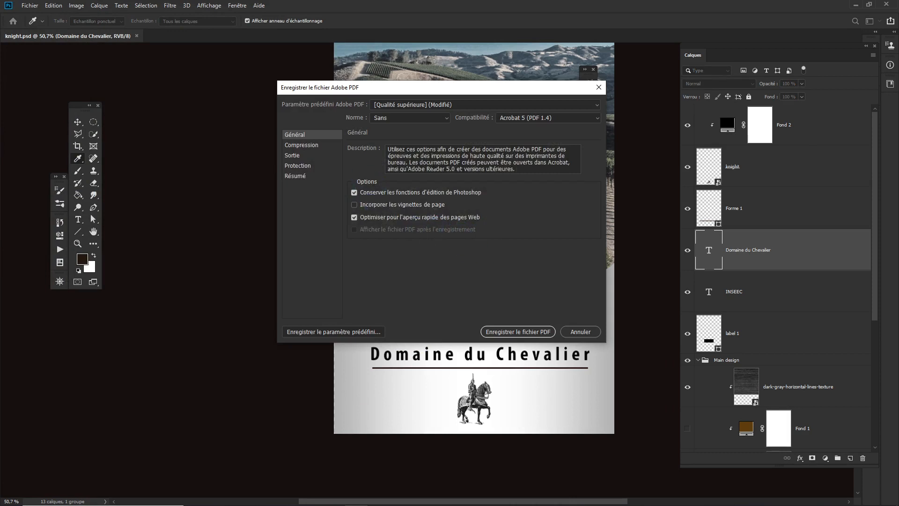
Review the PDF's compression, output, protection, summary and general settings, and save it with the Qualité supérieure preset and Photoshop editing functions preserved
{"action": "left_click", "coordinate": [296, 146]}
{"action": "left_click", "coordinate": [293, 155]}
{"action": "left_click", "coordinate": [296, 165]}
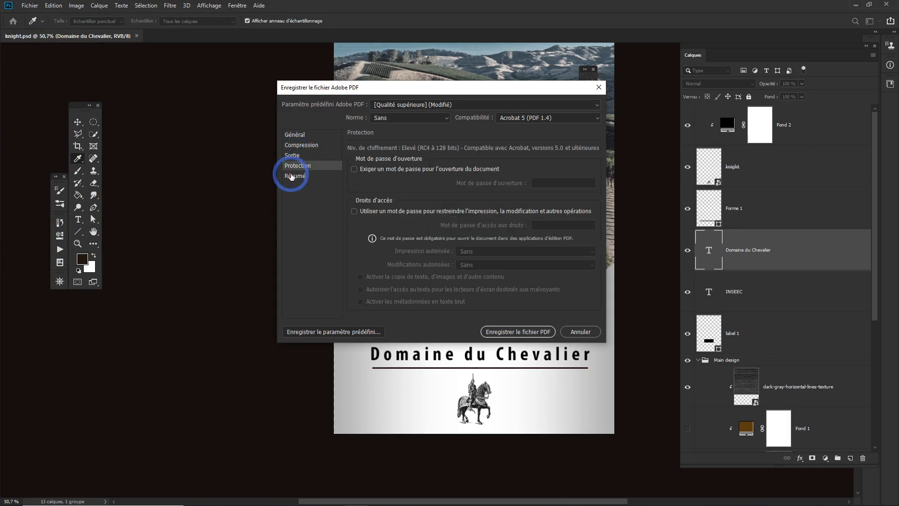
{"action": "left_click", "coordinate": [291, 176]}
{"action": "left_click", "coordinate": [295, 166]}
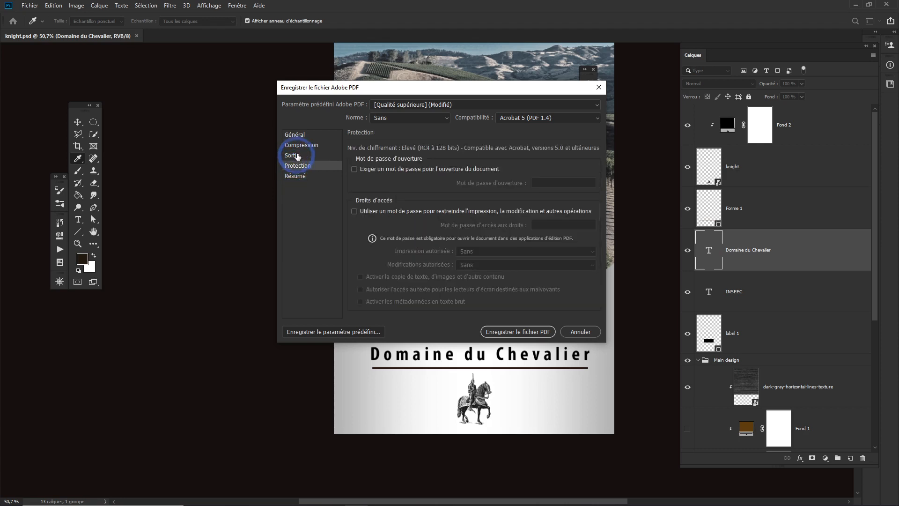
{"action": "left_click", "coordinate": [295, 155]}
{"action": "left_click", "coordinate": [297, 147]}
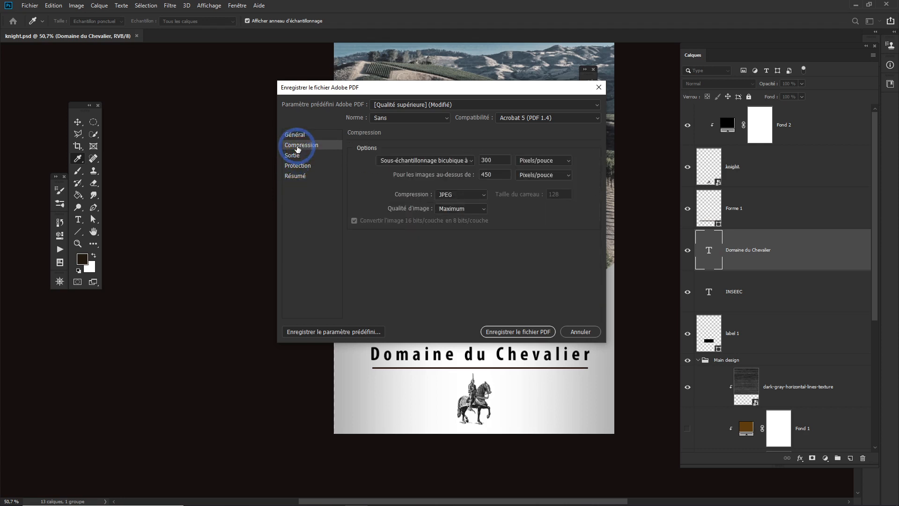
{"action": "left_click", "coordinate": [295, 135]}
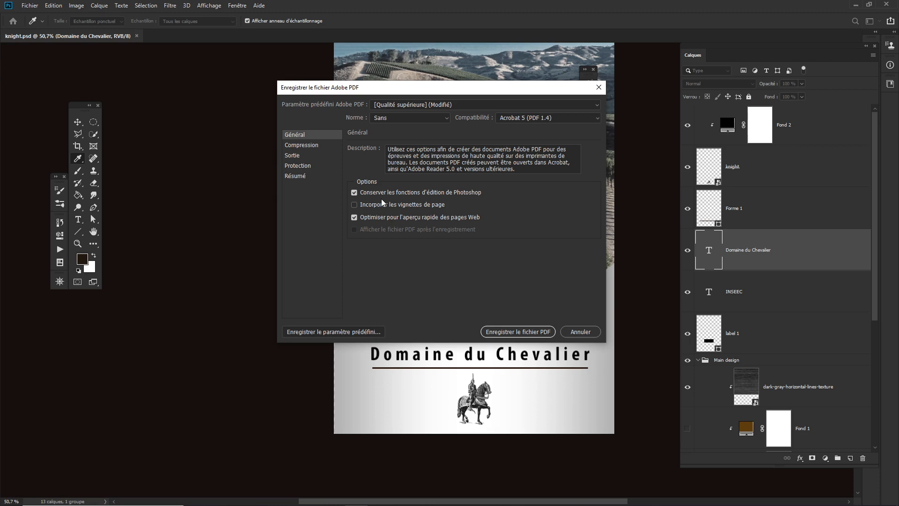
{"action": "left_click", "coordinate": [513, 332]}
{"action": "left_click", "coordinate": [464, 213]}
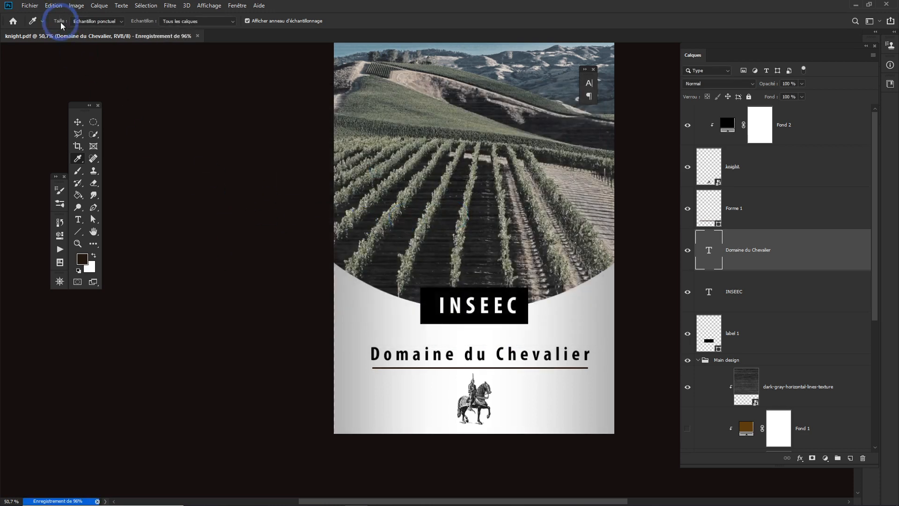
Export the label for the web as a PNG-24 with transparency, saved as knight.png in the Photoshop ONLine folder
{"action": "left_click", "coordinate": [28, 6]}
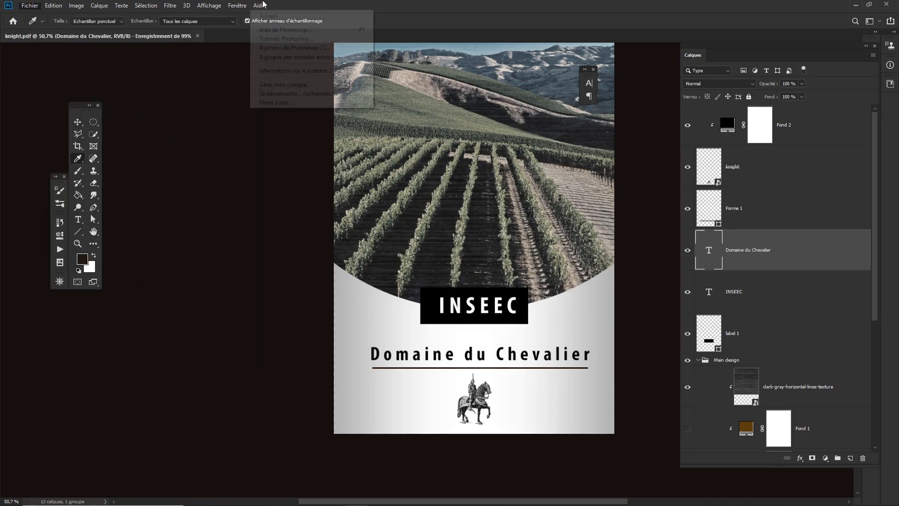
{"action": "left_click", "coordinate": [302, 5]}
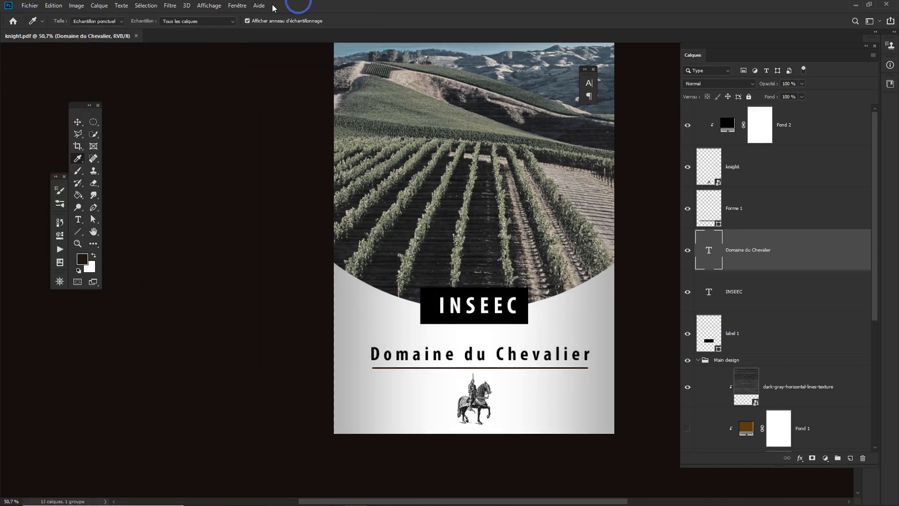
{"action": "left_click", "coordinate": [30, 7]}
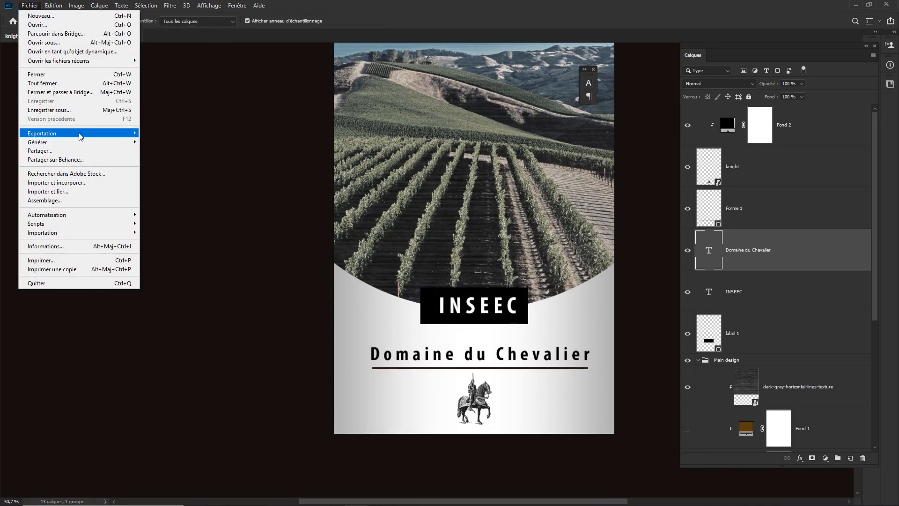
{"action": "mouse_move", "coordinate": [71, 133]}
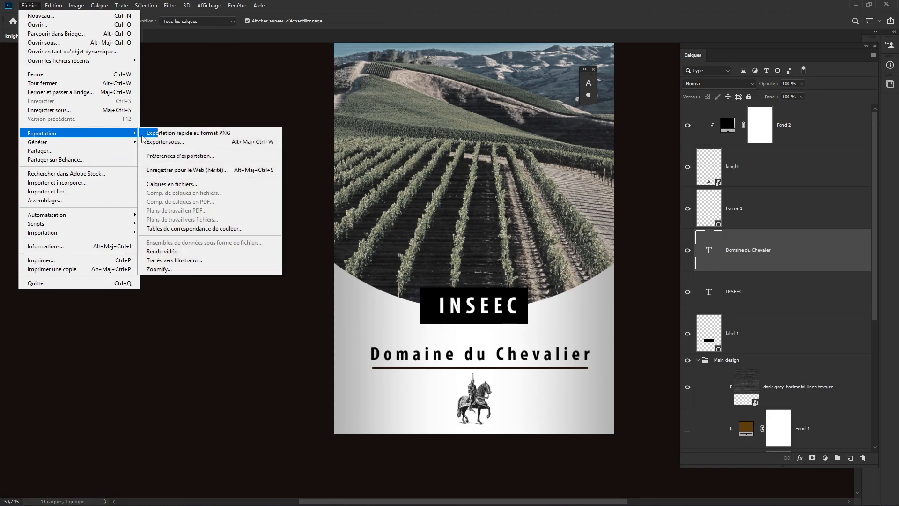
{"action": "left_click", "coordinate": [182, 171]}
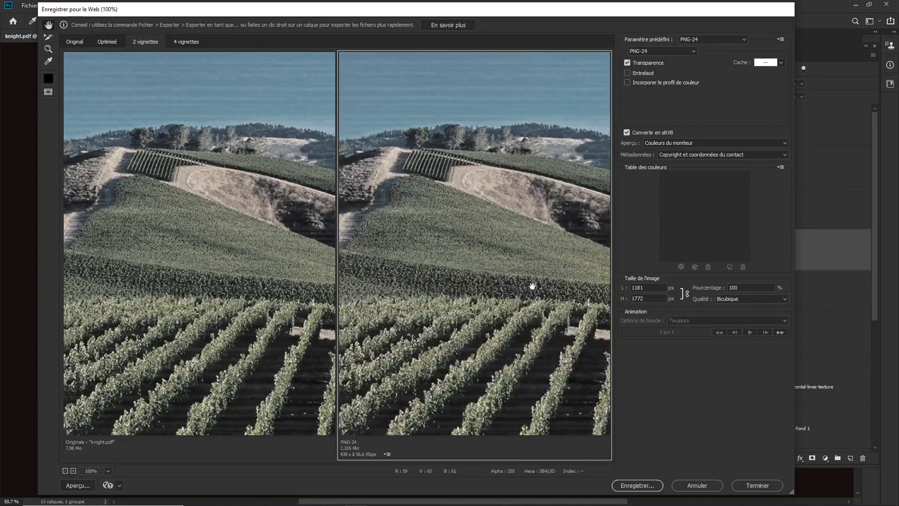
{"action": "left_click_drag", "start_coordinate": [532, 285], "coordinate": [474, 259]}
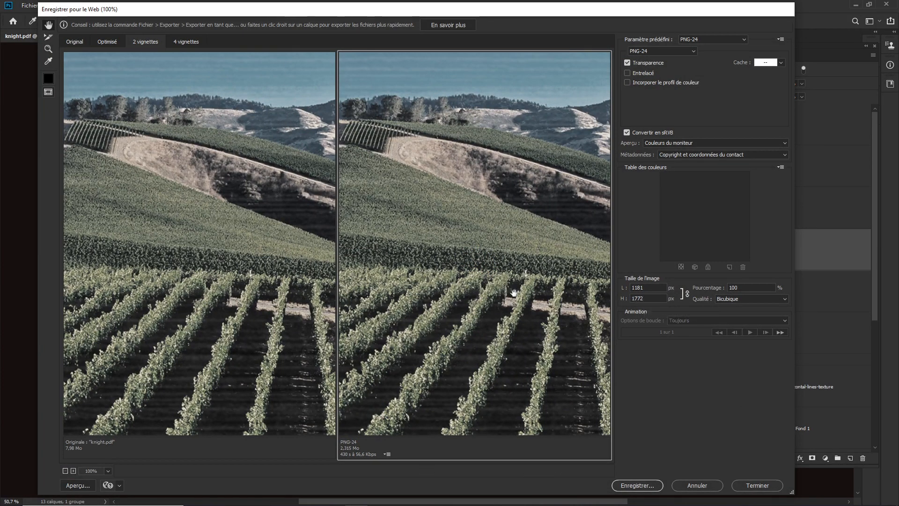
{"action": "left_click", "coordinate": [636, 485]}
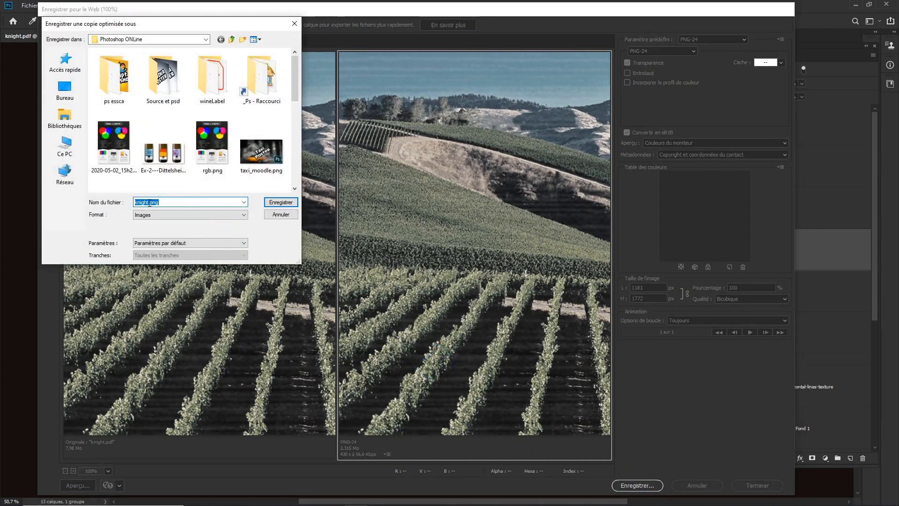
{"action": "left_click", "coordinate": [280, 202]}
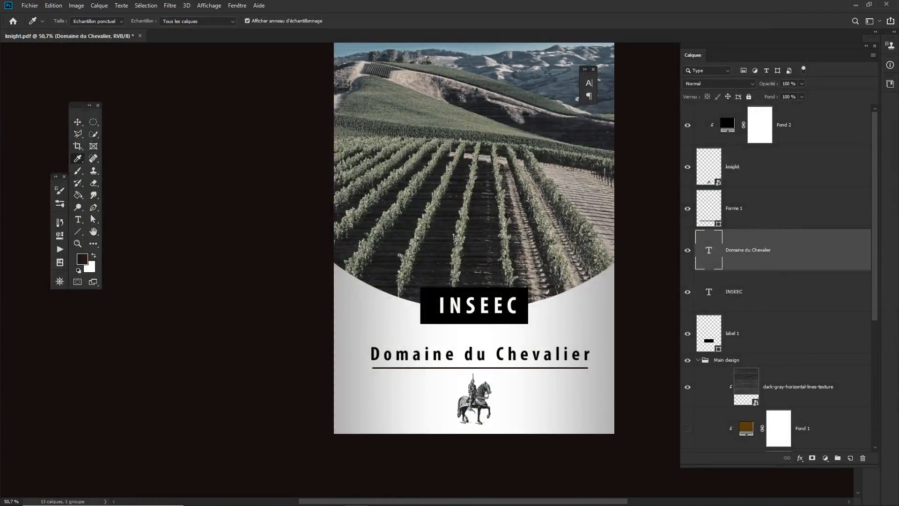
Hide the panels and display the finished label full screen on a black background
{"action": "key", "text": "Tab"}
{"action": "key", "text": "Tab"}
{"action": "key", "text": "Tab"}
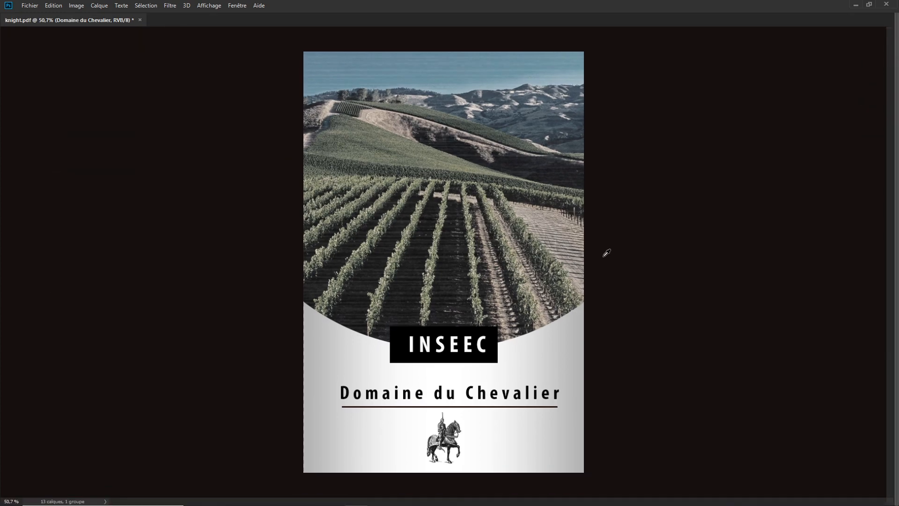
{"action": "key", "text": "f"}
{"action": "key", "text": "f"}
{"action": "left_click", "coordinate": [532, 247]}
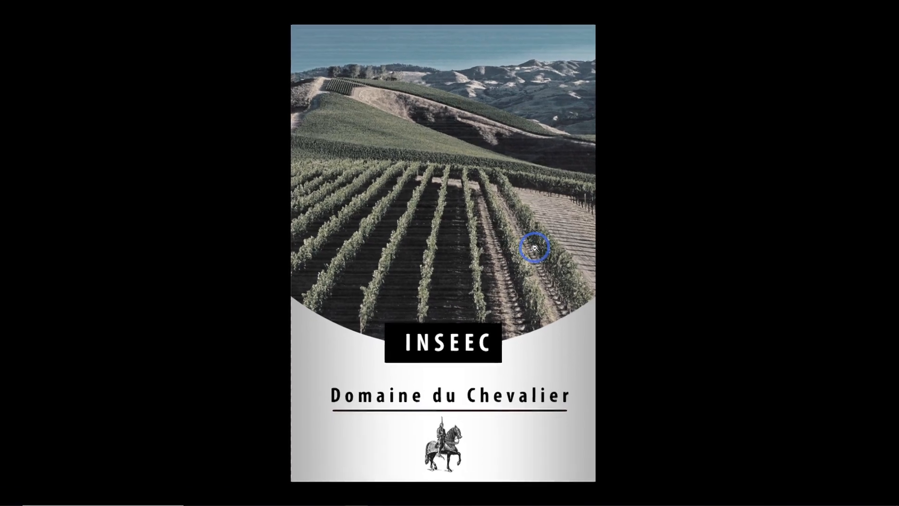